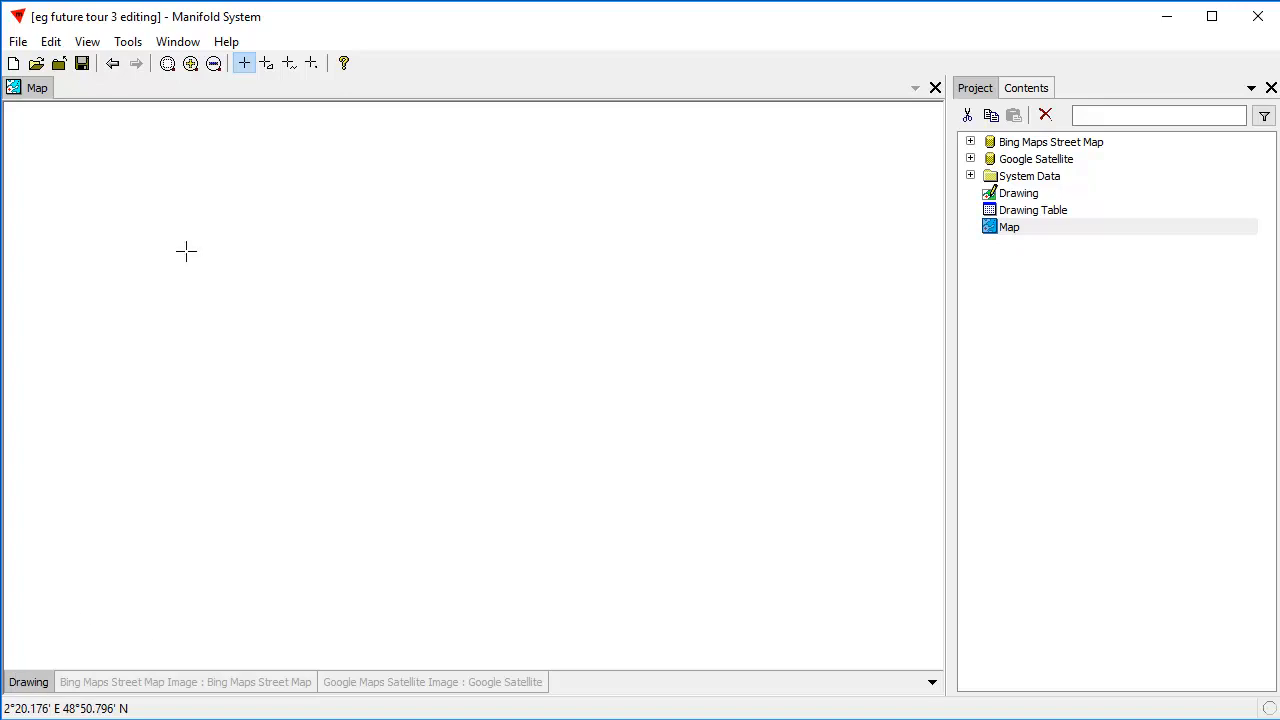
# Draw and close a roughly circular 12-vertex area outline in the drawing, starting at about 260097, 6249000.
pyautogui.click(268, 66)
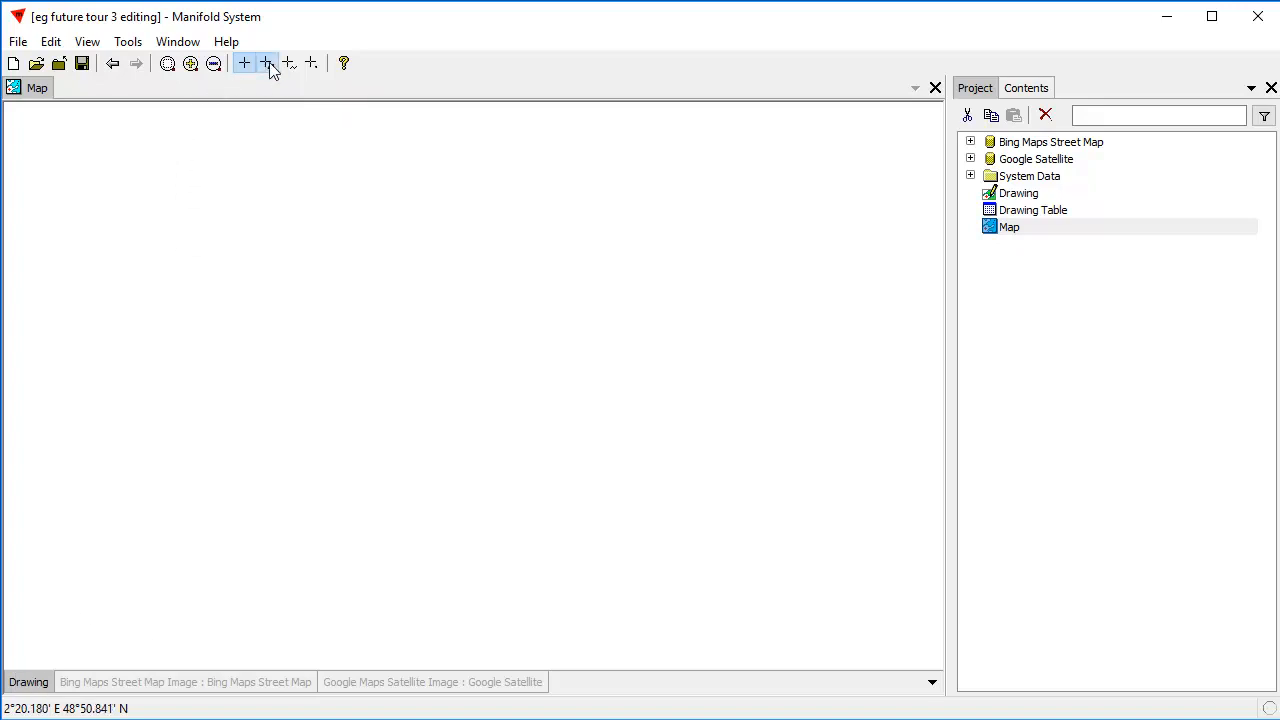
pyautogui.click(252, 169)
pyautogui.click(332, 164)
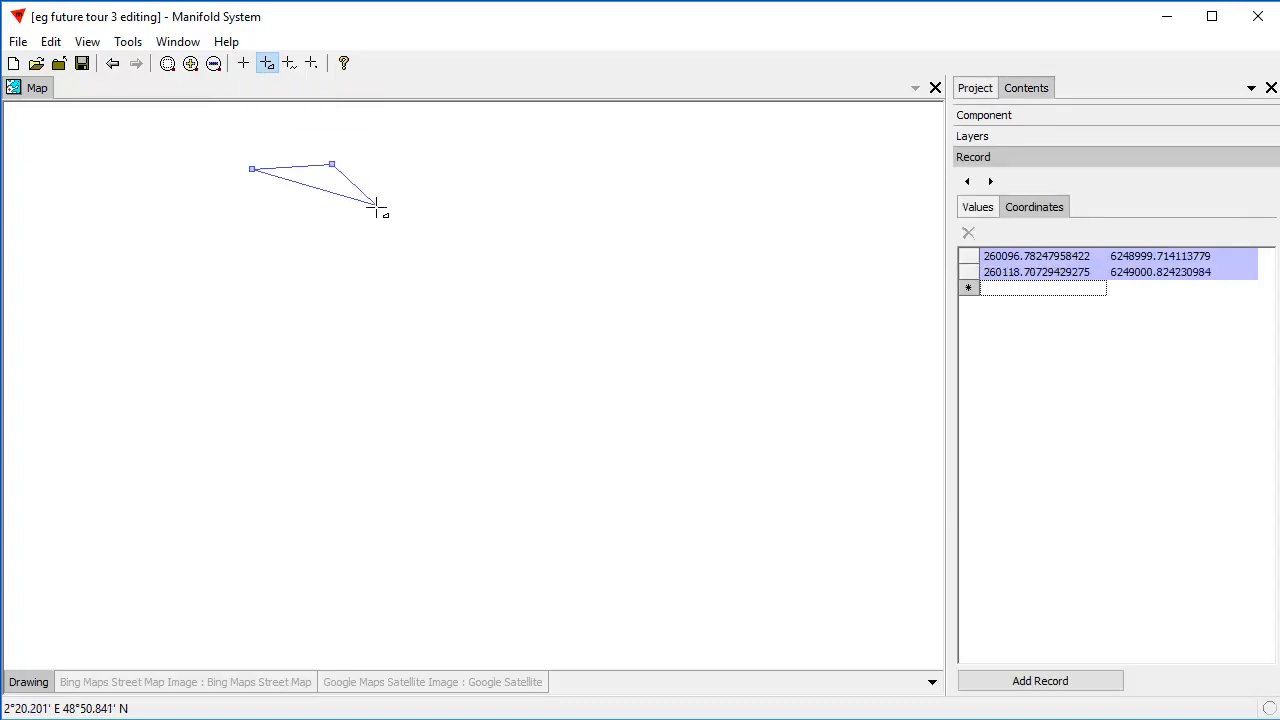
pyautogui.click(381, 213)
pyautogui.click(394, 263)
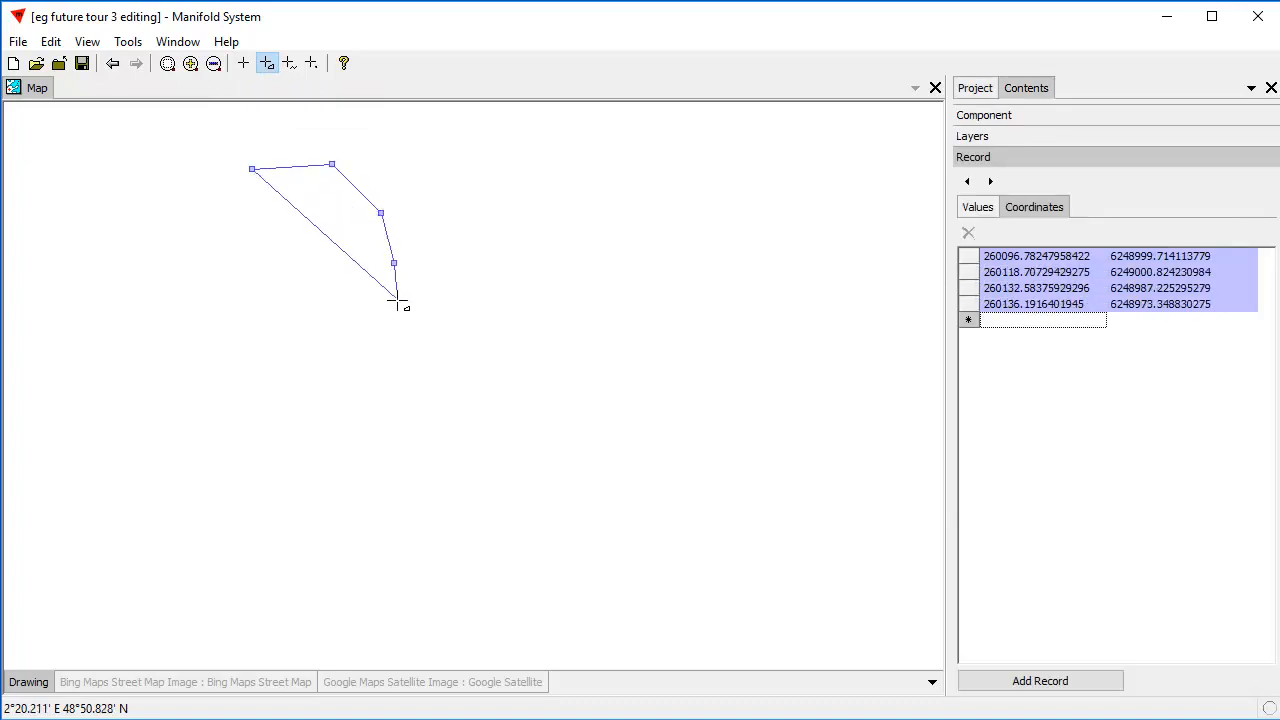
pyautogui.click(395, 304)
pyautogui.click(361, 353)
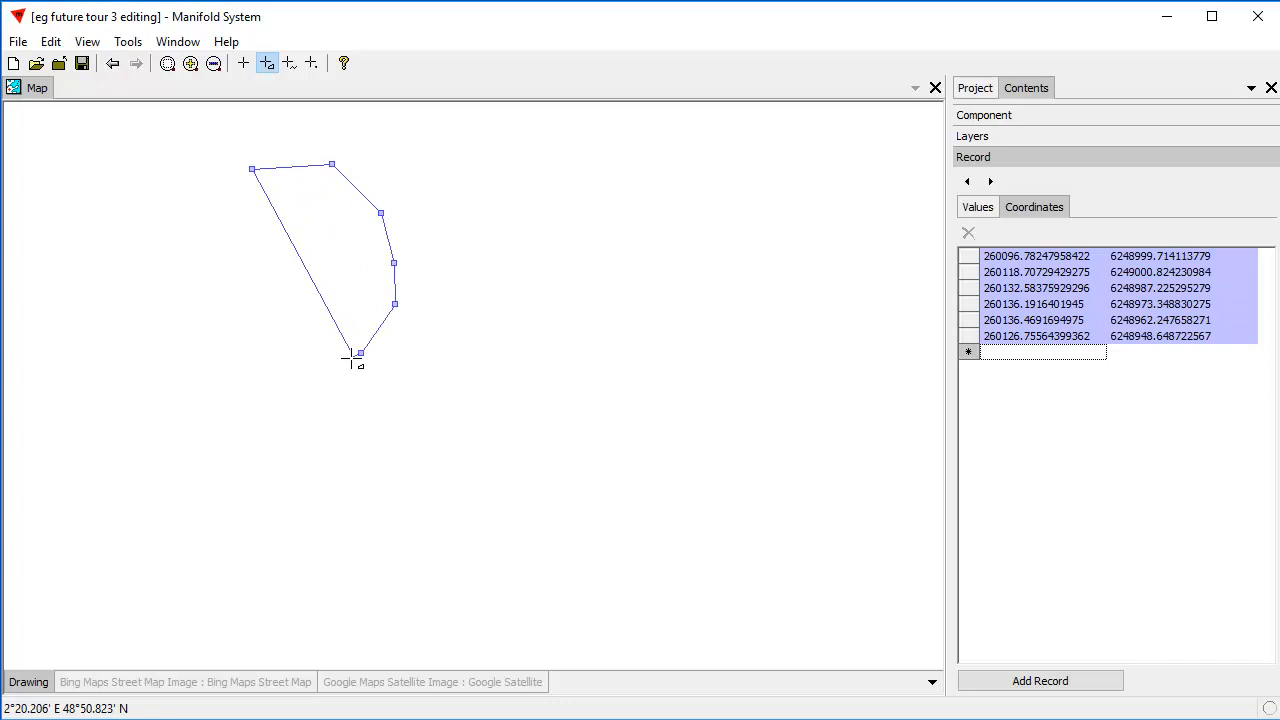
pyautogui.click(298, 389)
pyautogui.click(233, 384)
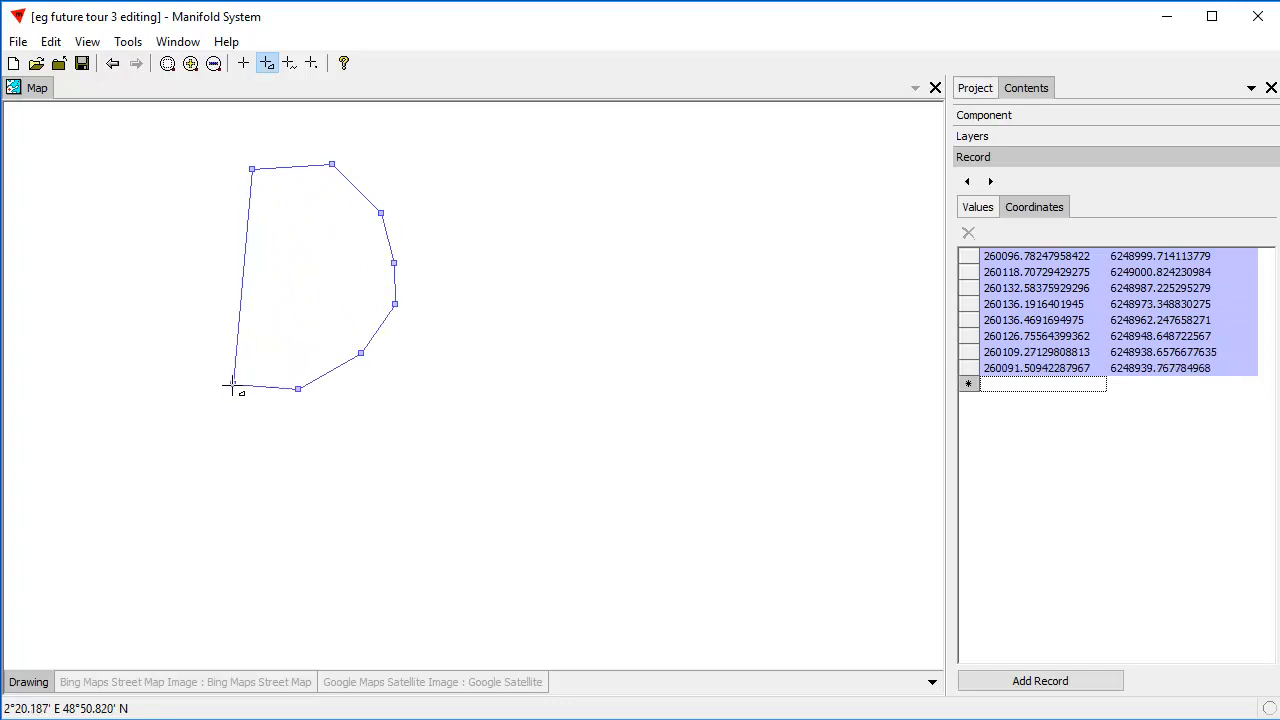
pyautogui.click(192, 345)
pyautogui.click(164, 292)
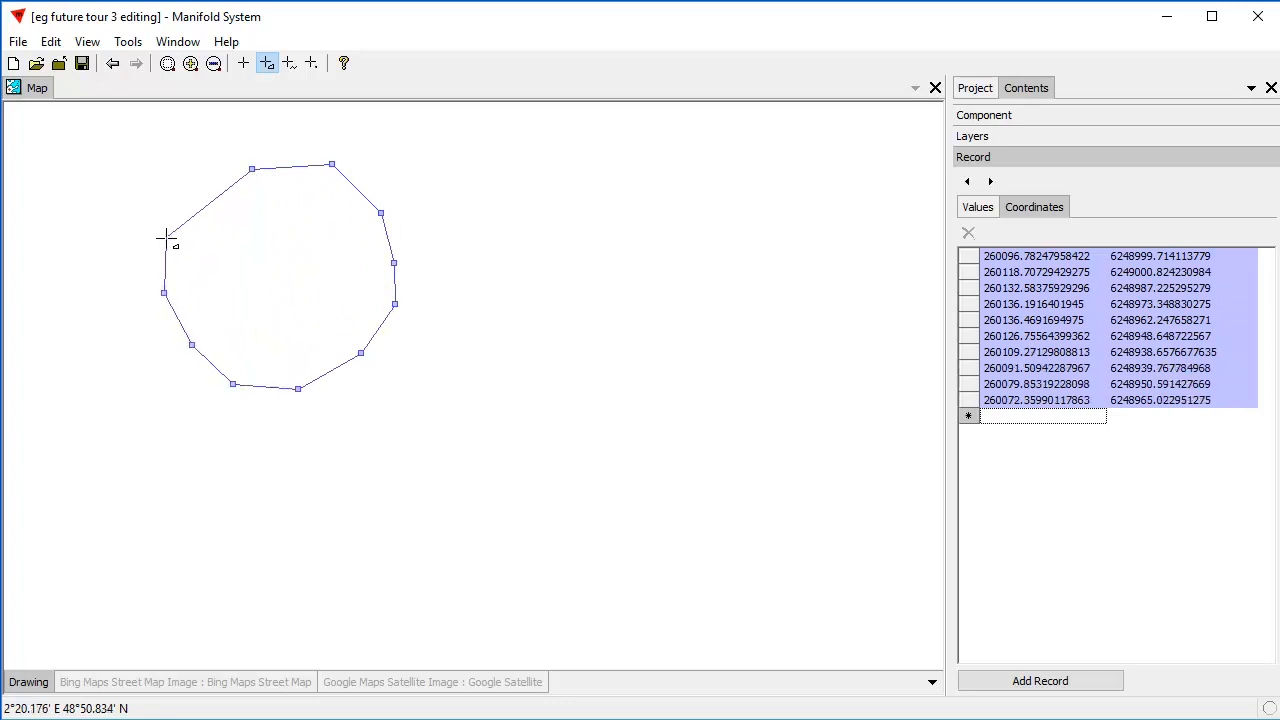
pyautogui.click(166, 237)
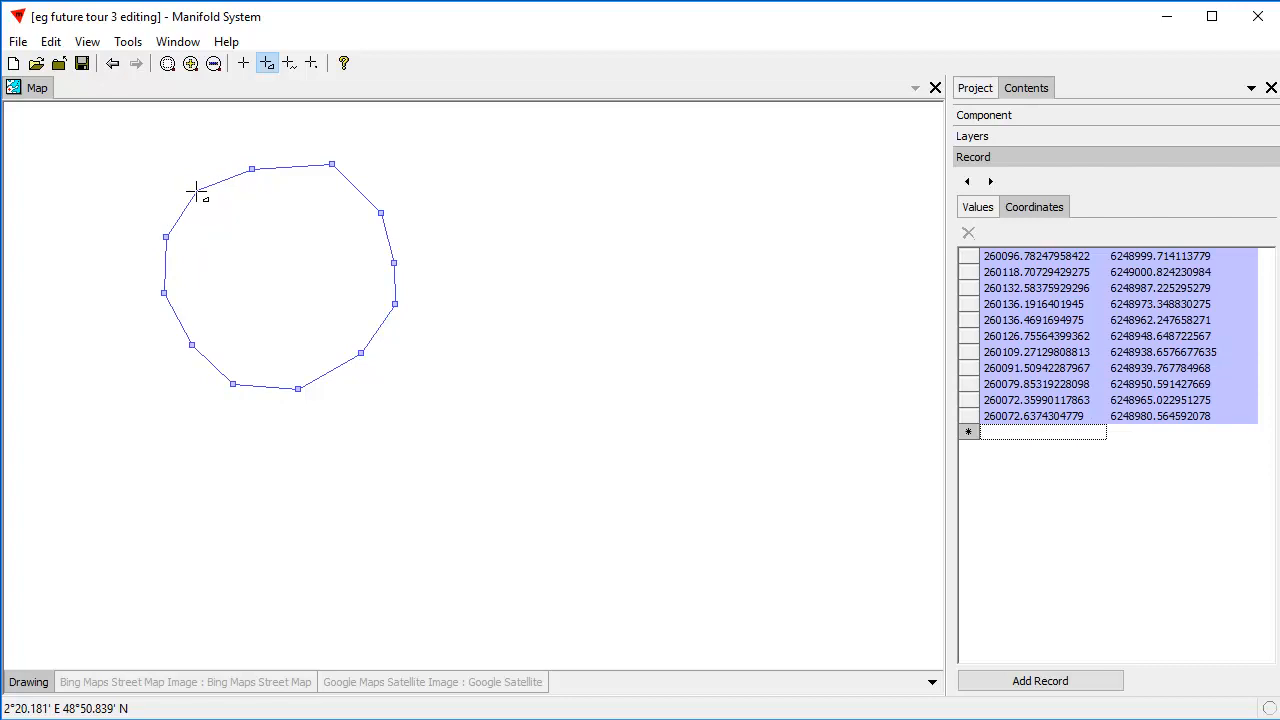
pyautogui.doubleClick(197, 190)
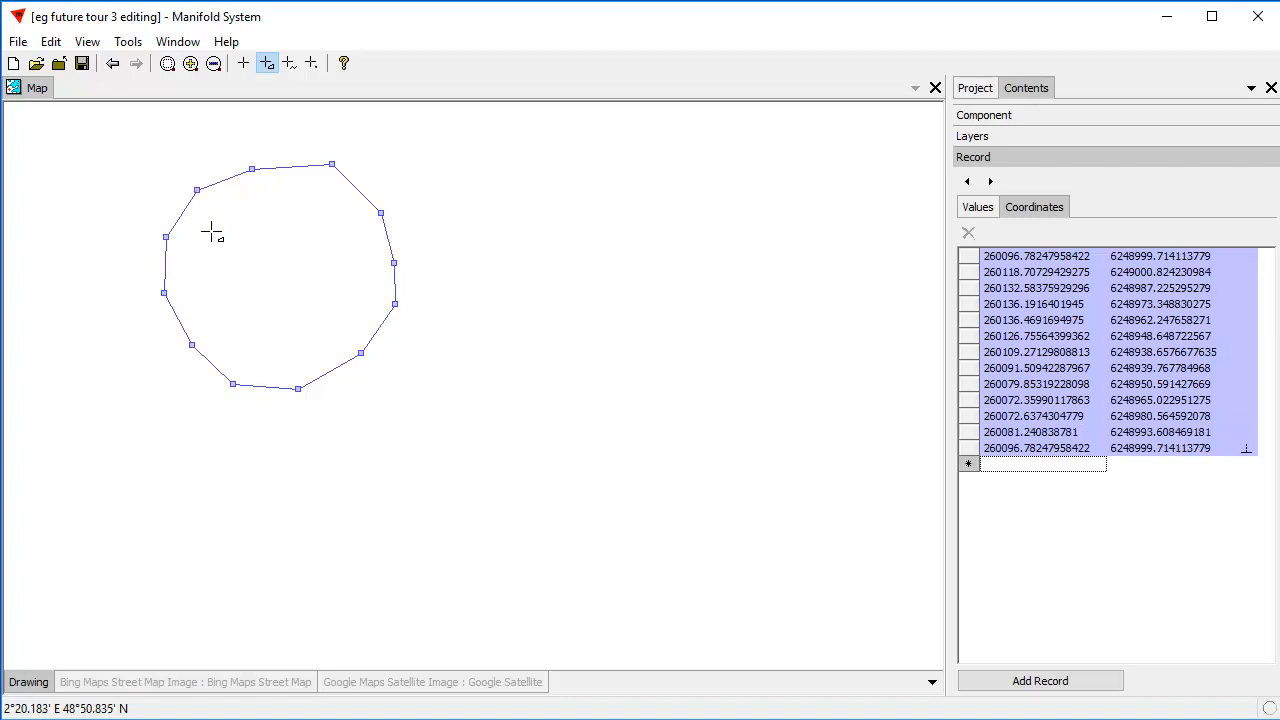
# Draw and close a nine-vertex hole in the upper-right part of the circular outline, starting at about 260111, 6248991.
pyautogui.click(303, 202)
pyautogui.click(336, 211)
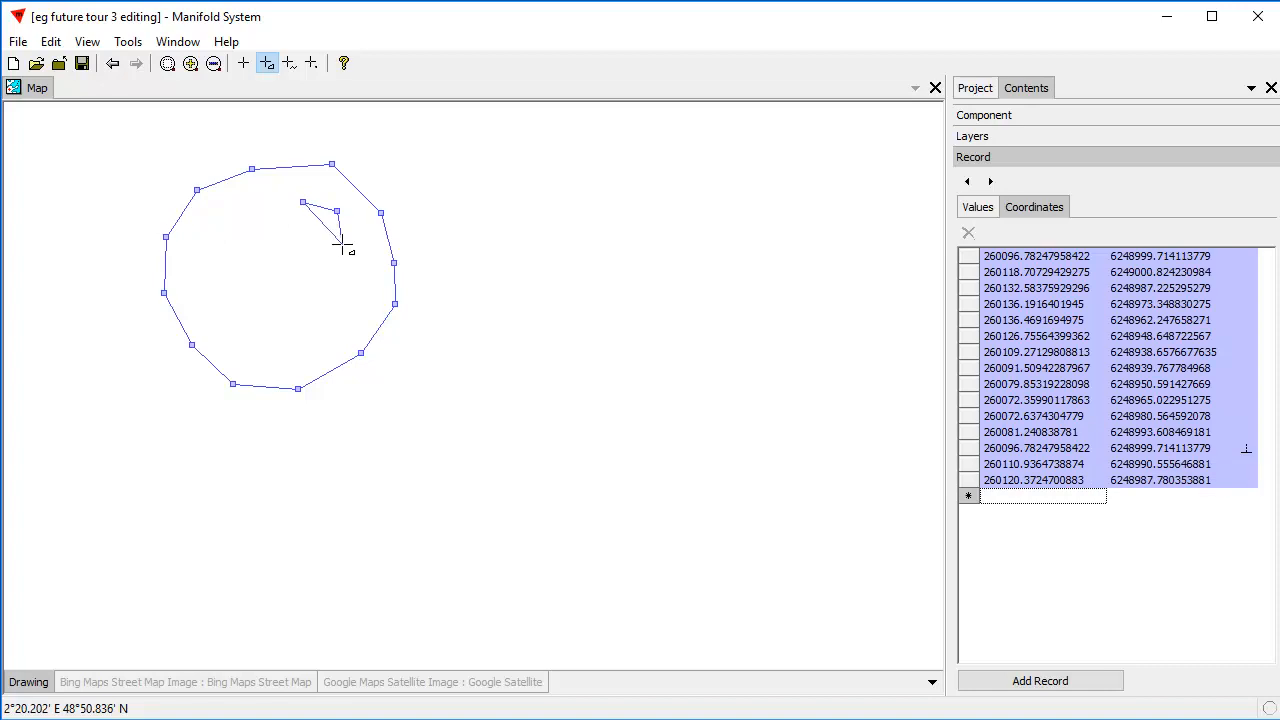
pyautogui.click(342, 244)
pyautogui.click(332, 277)
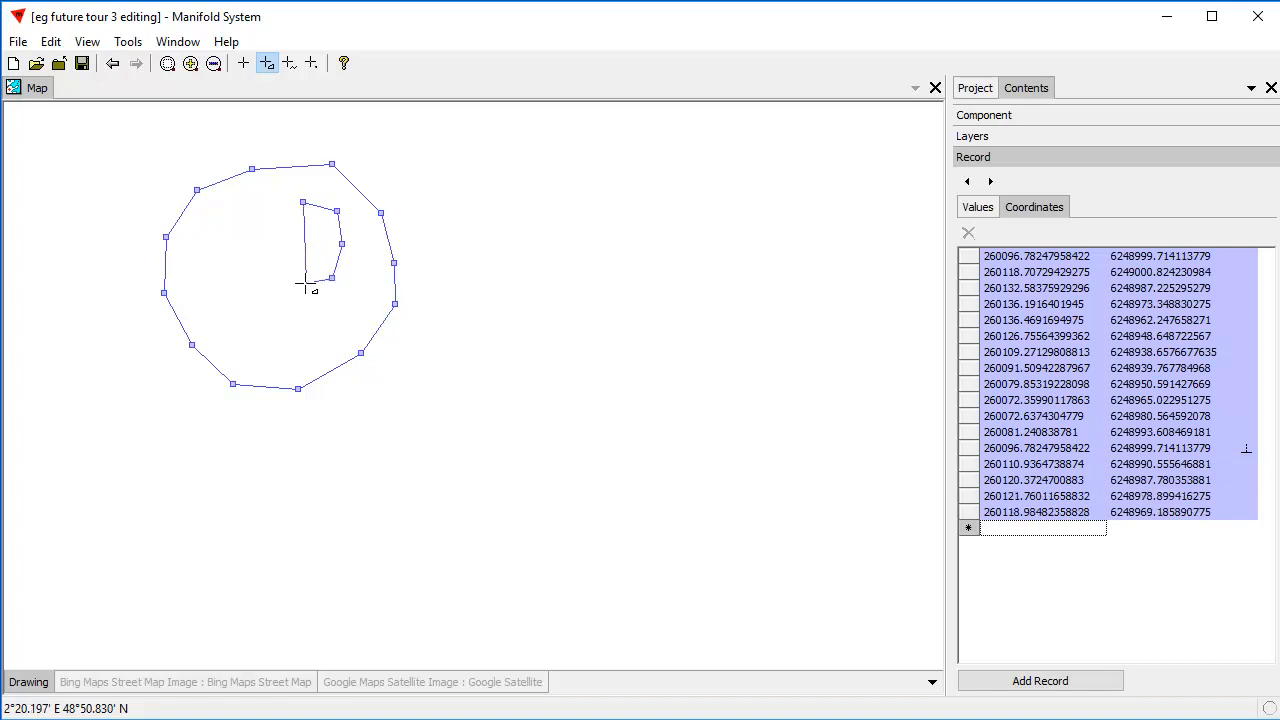
pyautogui.click(305, 283)
pyautogui.click(277, 274)
pyautogui.click(271, 253)
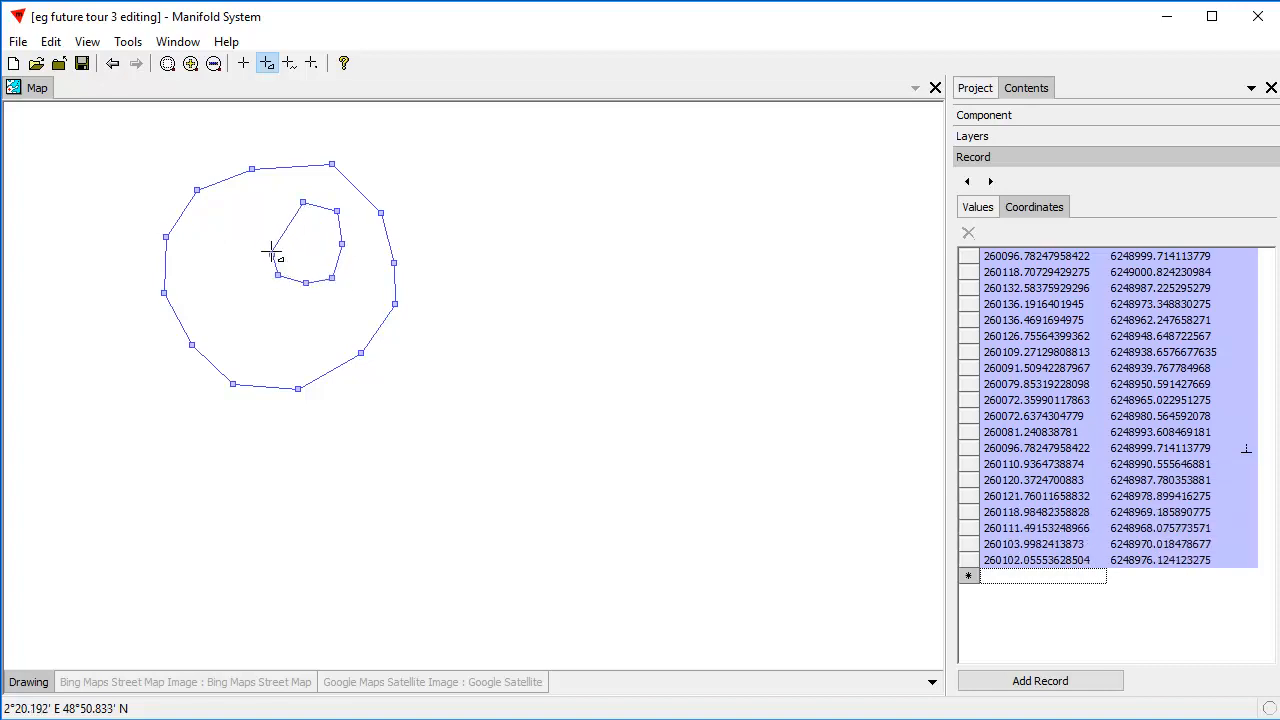
pyautogui.click(267, 225)
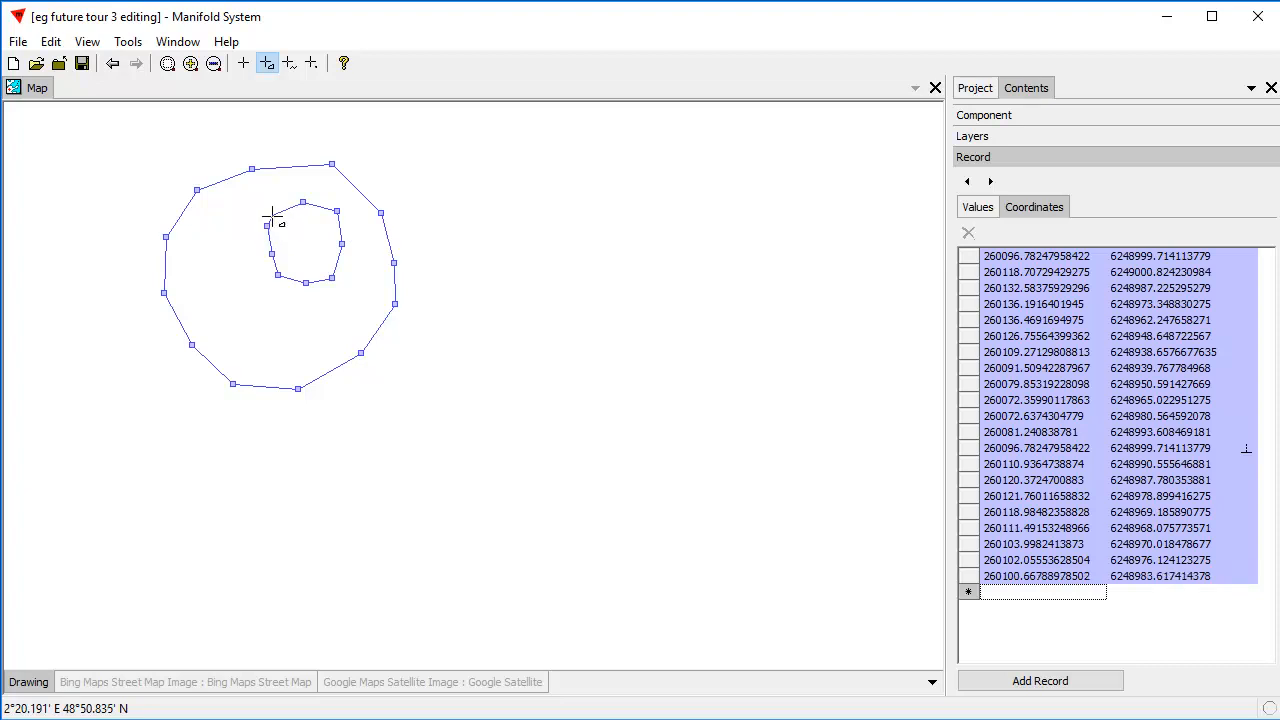
pyautogui.doubleClick(282, 211)
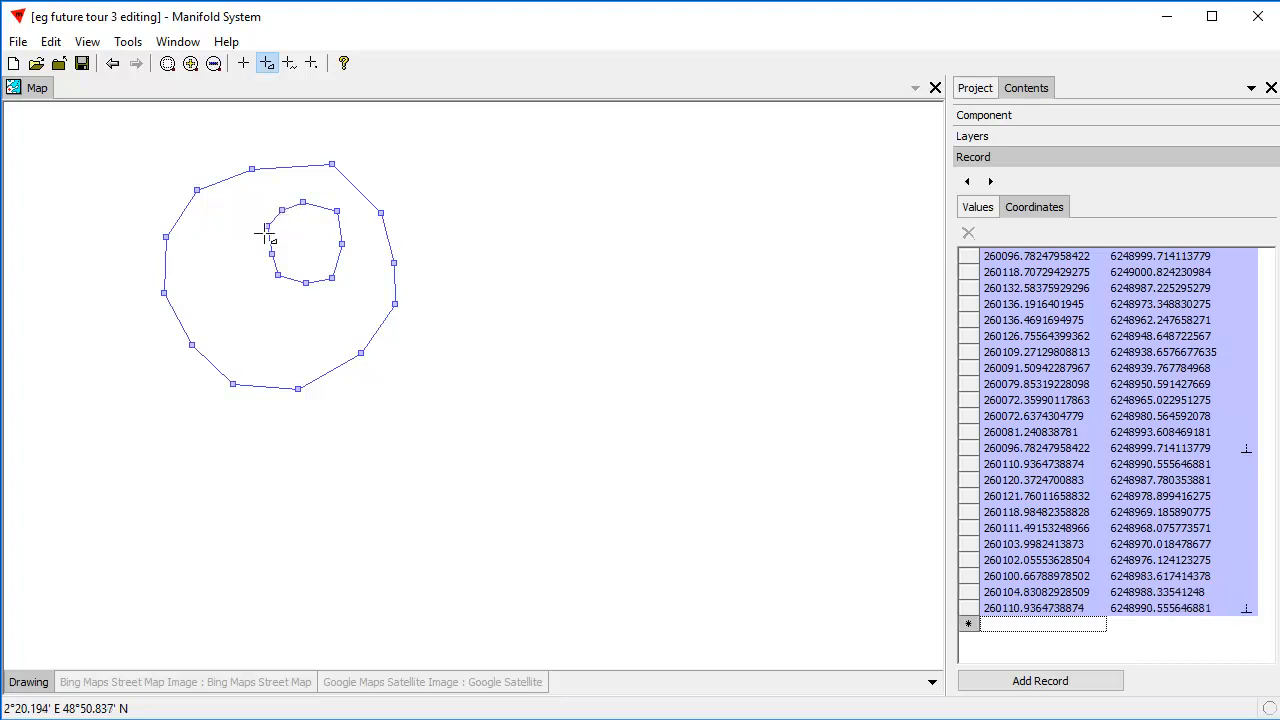
# Draw and close a second nine-vertex hole in the lower-left part of the circular outline, starting at about 260092, 6248967.
pyautogui.click(233, 287)
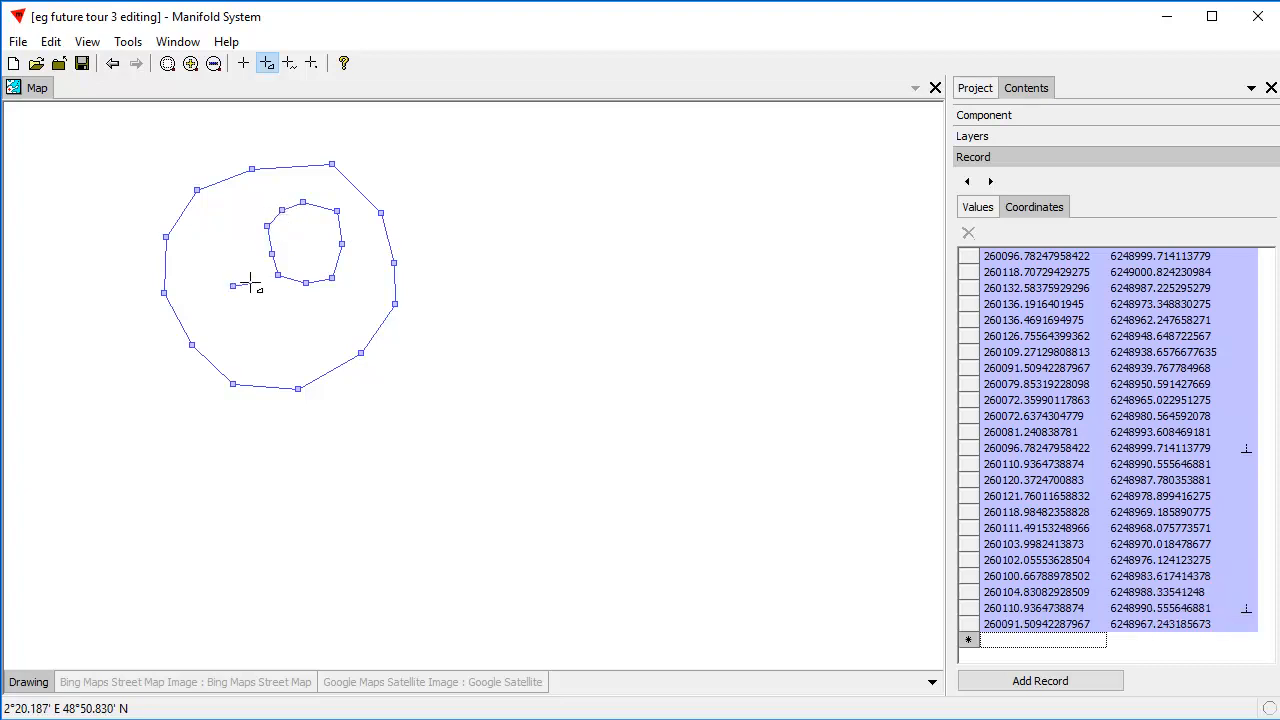
pyautogui.click(253, 281)
pyautogui.click(271, 288)
pyautogui.click(290, 303)
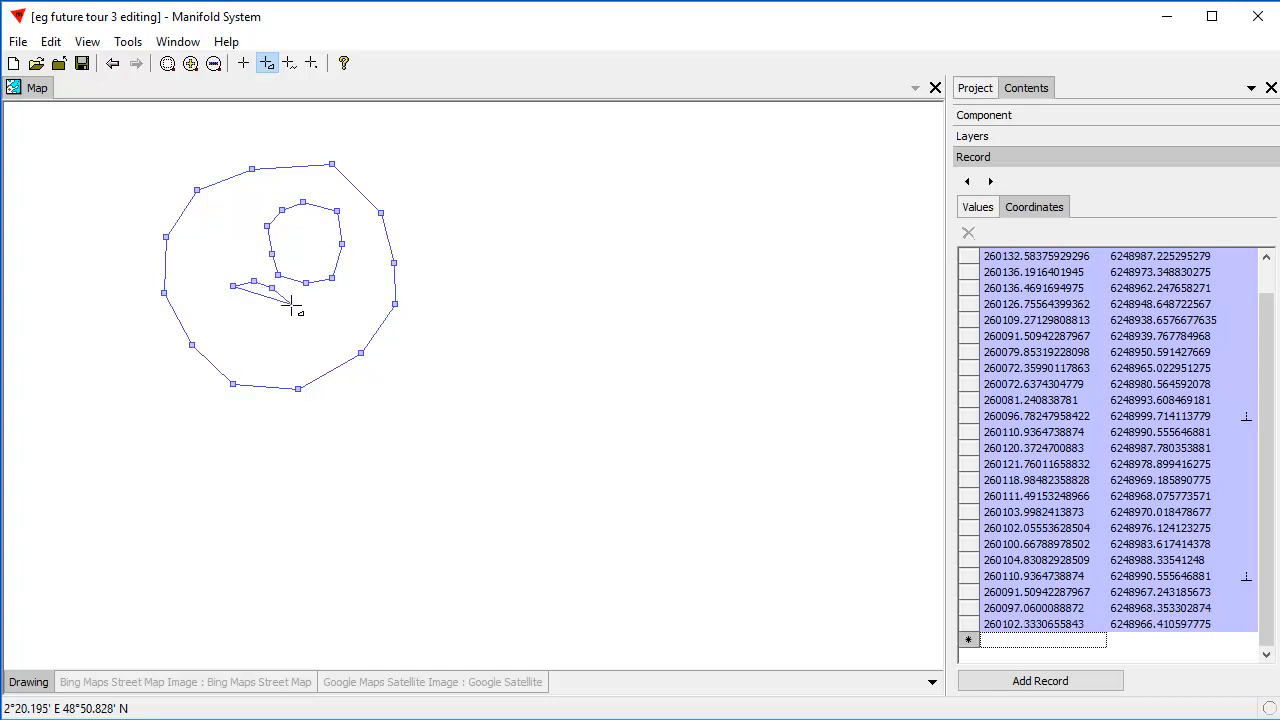
pyautogui.click(284, 332)
pyautogui.click(271, 345)
pyautogui.click(245, 345)
pyautogui.click(229, 338)
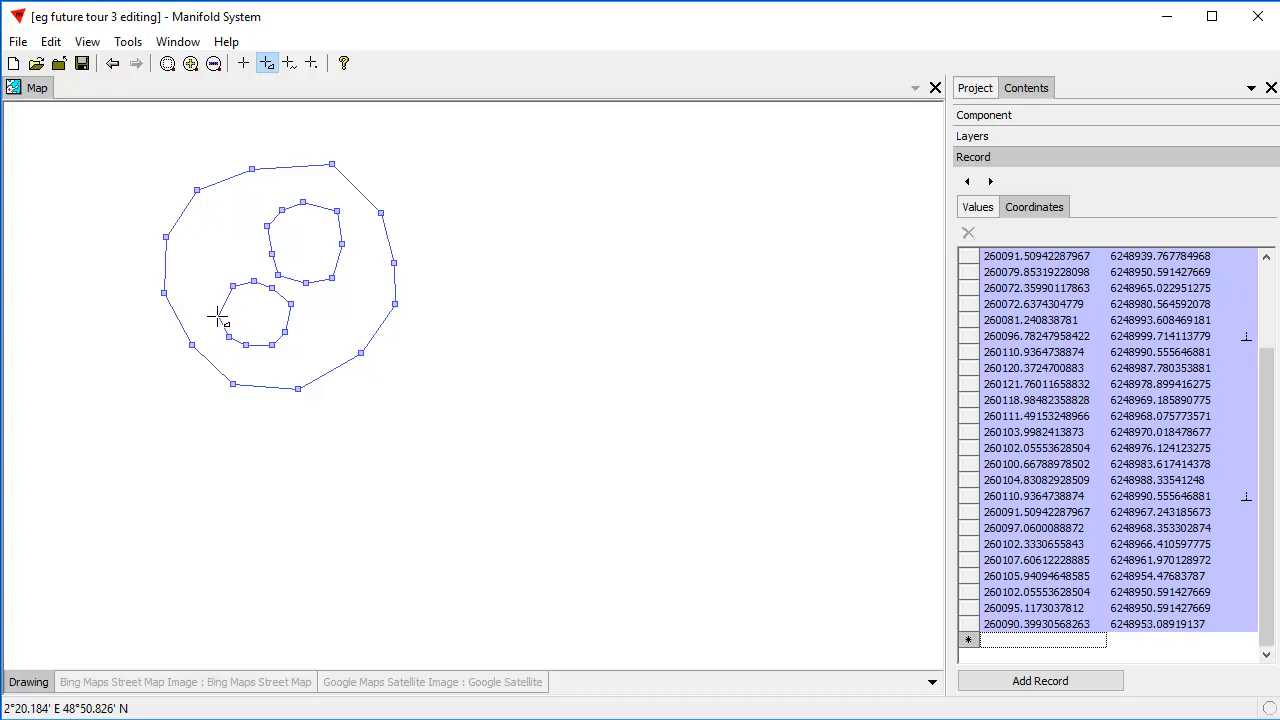
pyautogui.doubleClick(215, 312)
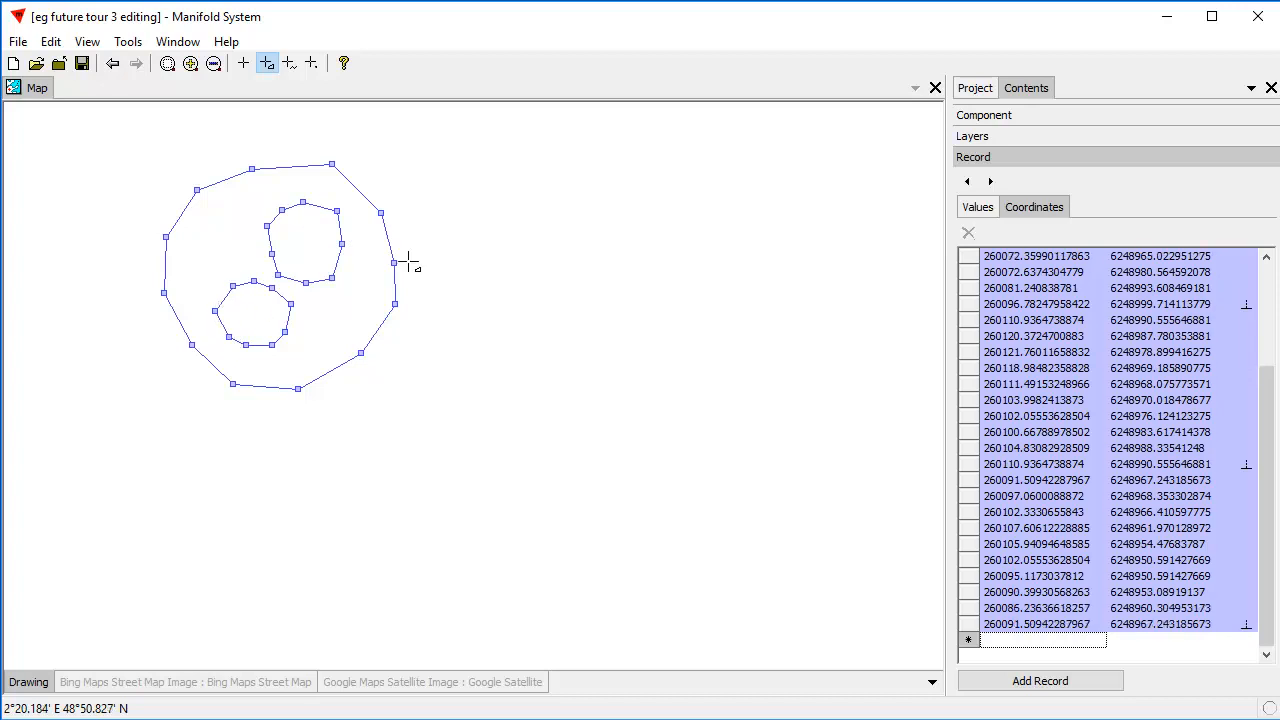
# Draw an 11-vertex island right of the circular outline, starting at about 260143, 6248989, and add the whole area as a record.
pyautogui.click(417, 205)
pyautogui.click(436, 189)
pyautogui.click(463, 185)
pyautogui.click(484, 197)
pyautogui.click(489, 223)
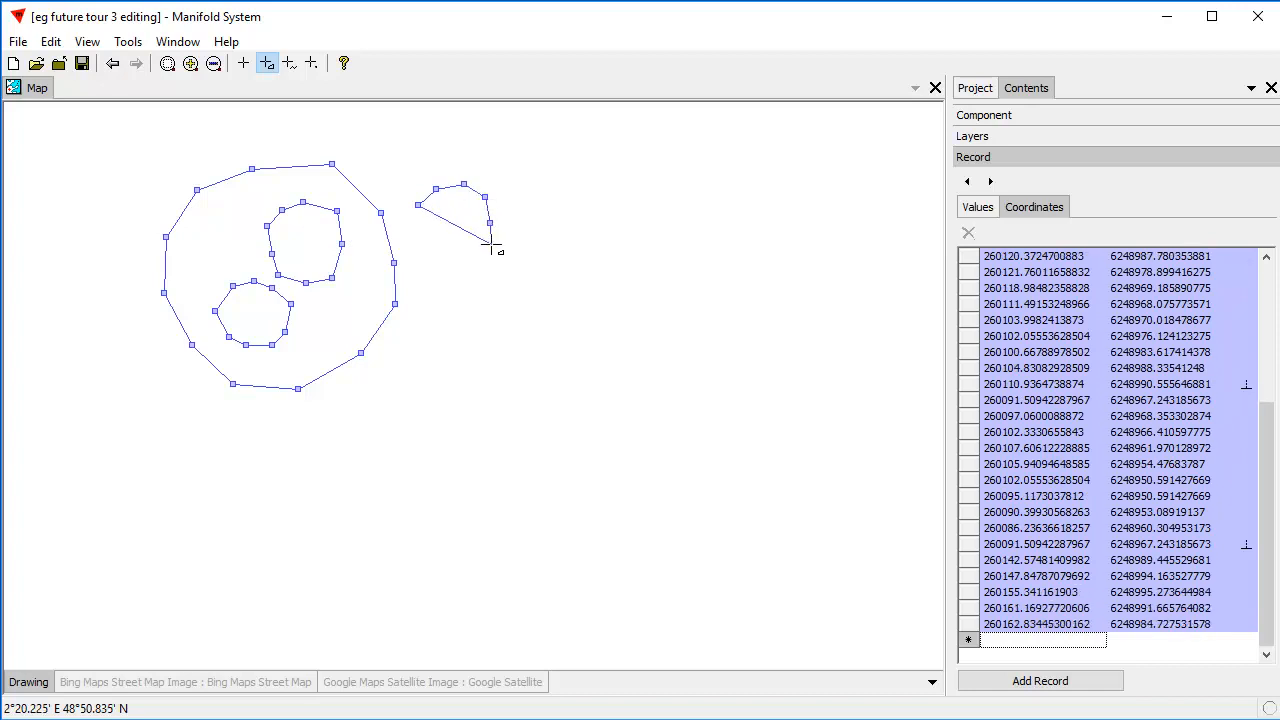
pyautogui.click(486, 247)
pyautogui.click(469, 262)
pyautogui.click(442, 267)
pyautogui.click(423, 265)
pyautogui.click(407, 247)
pyautogui.click(406, 226)
pyautogui.press('Return')
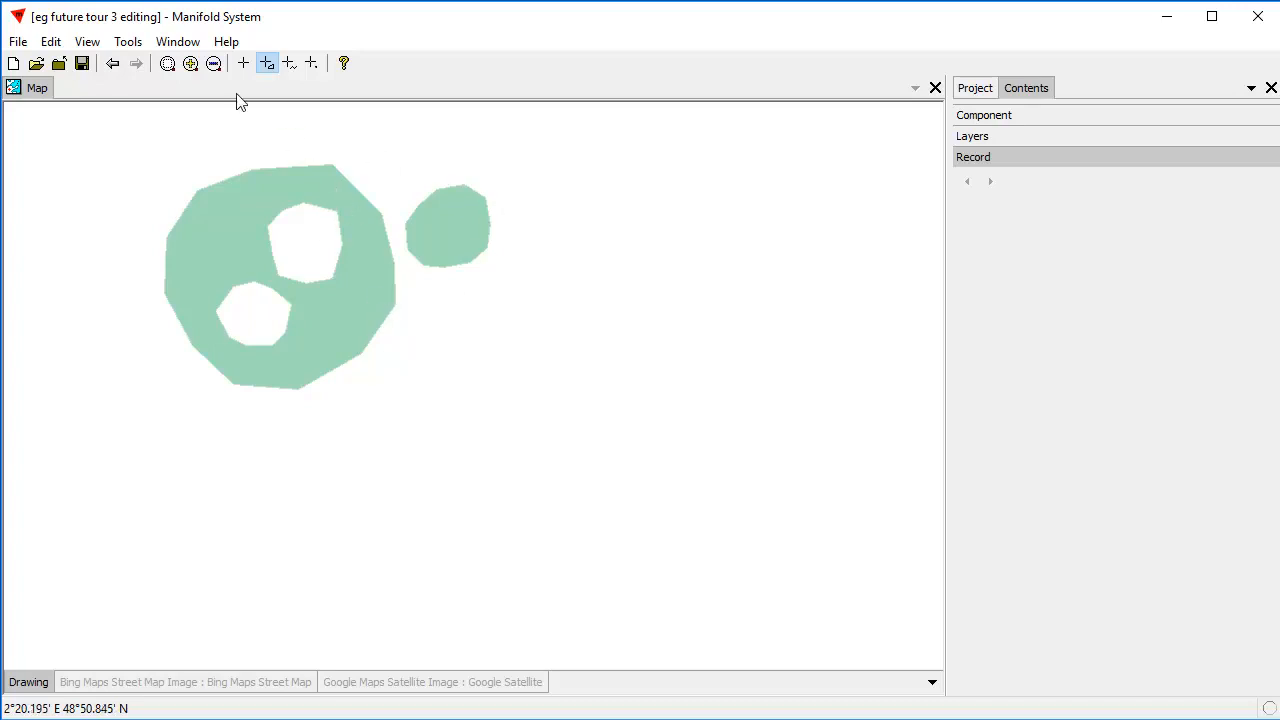
# Examine the new area's attribute values and coordinate list, locating the first vertex of each hole and of the island.
pyautogui.click(243, 64)
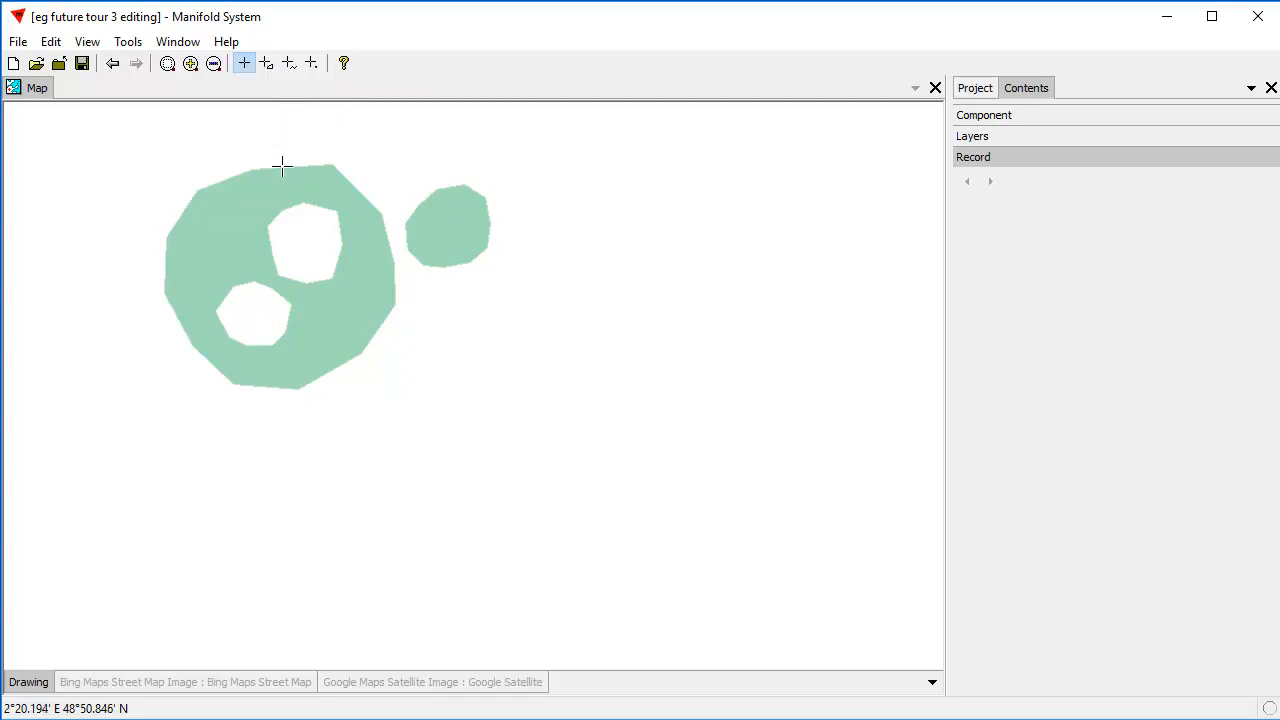
pyautogui.click(336, 322)
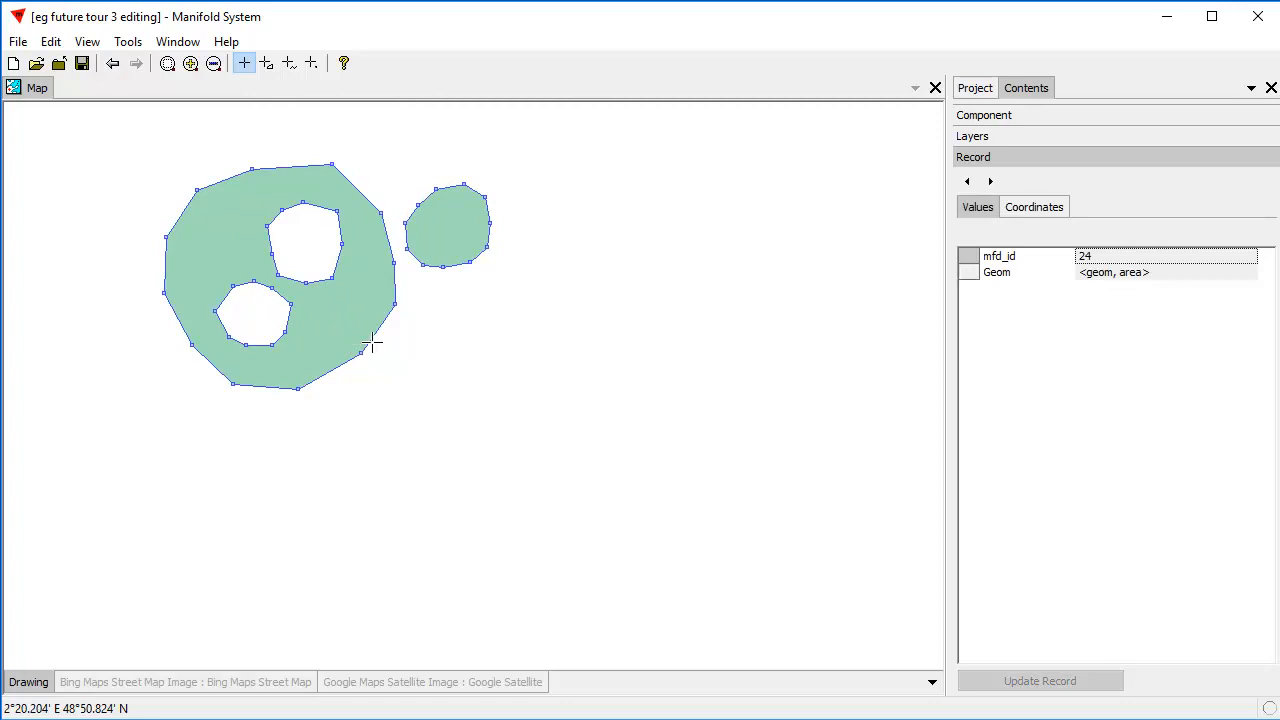
pyautogui.click(1034, 207)
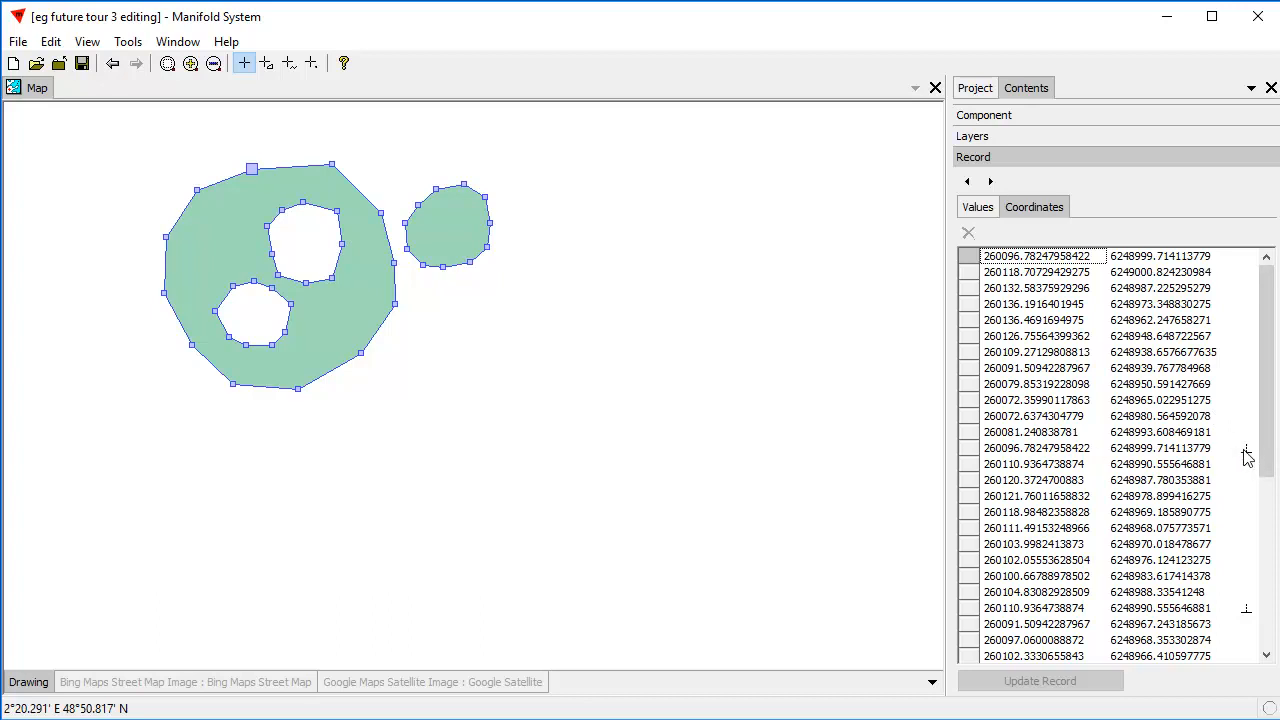
pyautogui.click(968, 466)
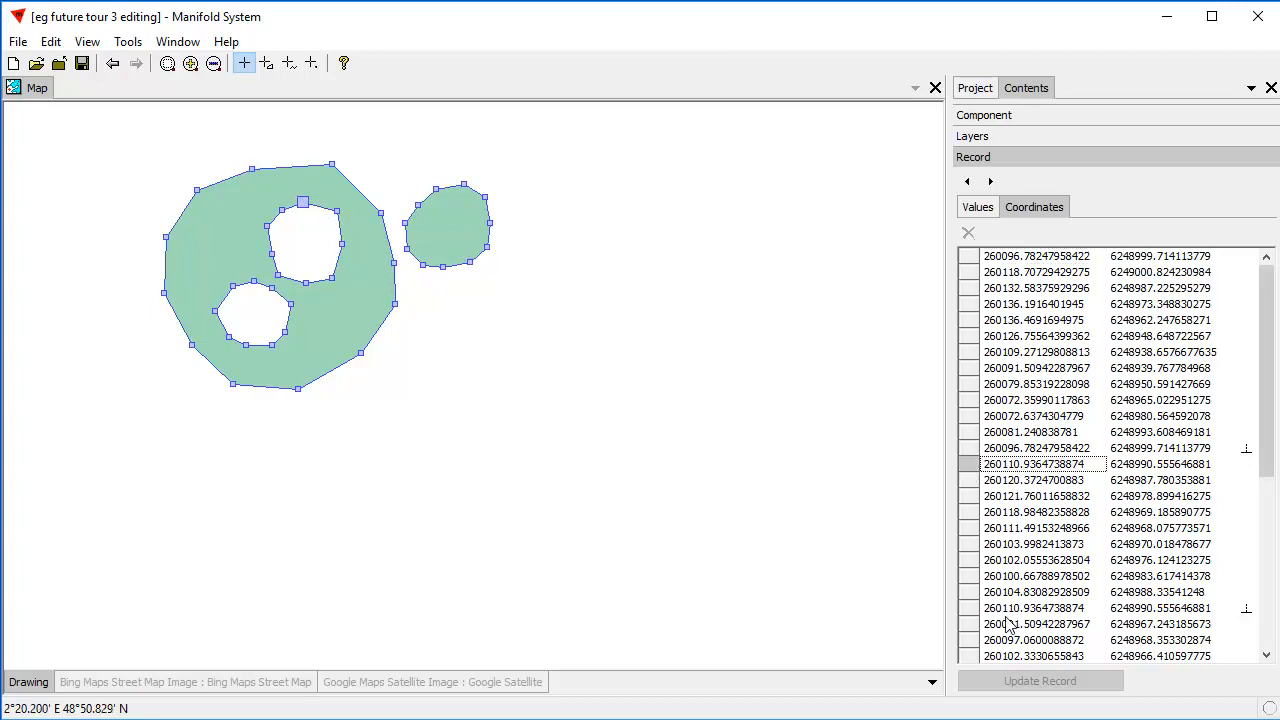
pyautogui.click(966, 625)
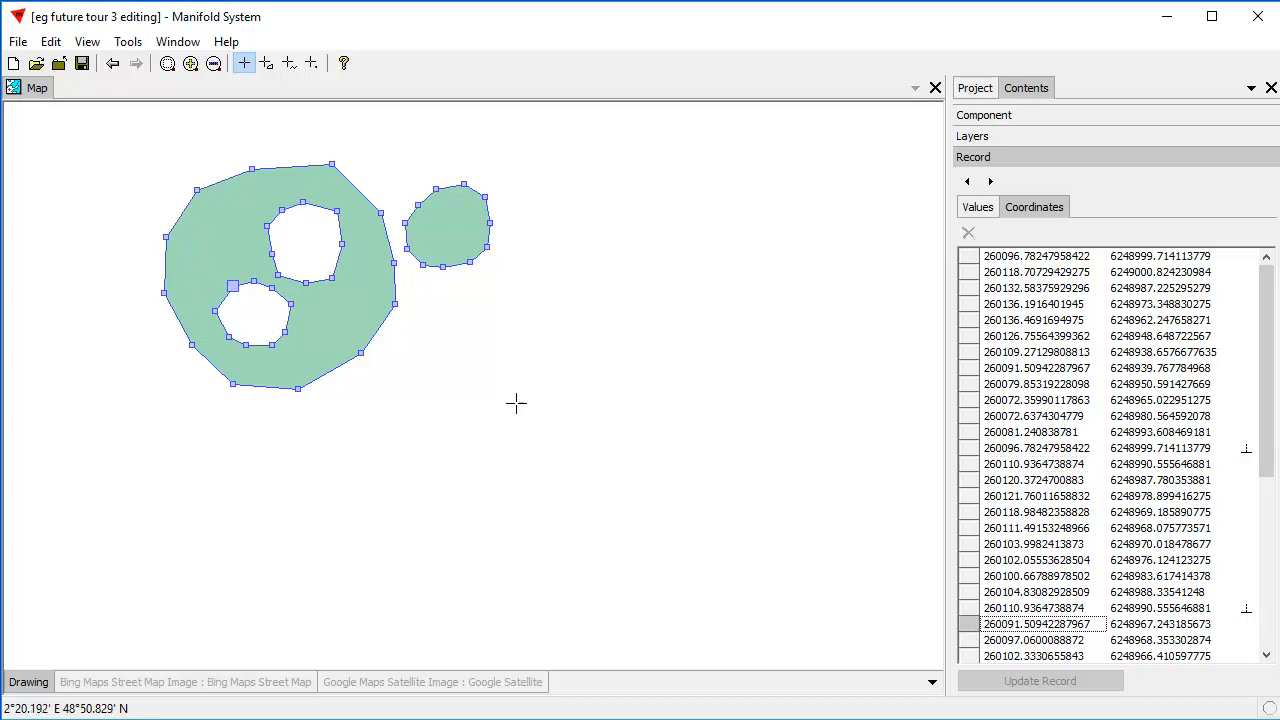
pyautogui.moveTo(1266, 470); pyautogui.dragTo(1266, 566)
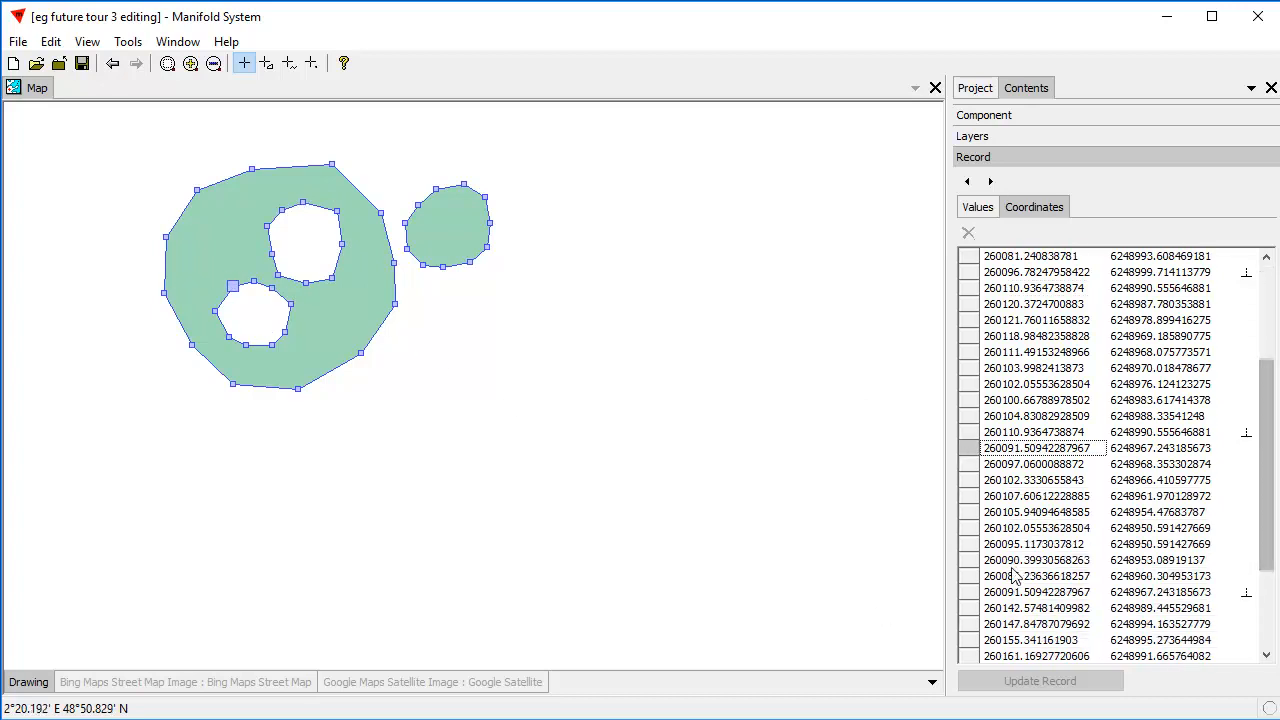
pyautogui.click(972, 610)
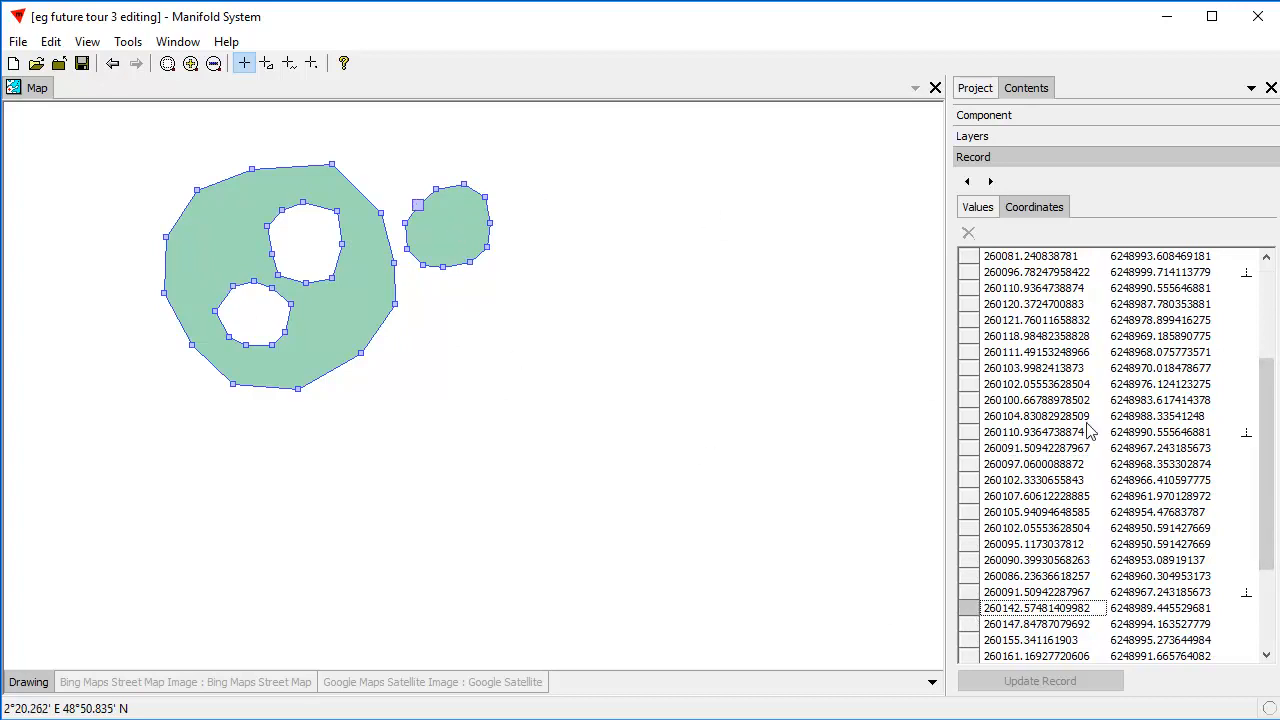
pyautogui.moveTo(1264, 434); pyautogui.dragTo(1264, 340)
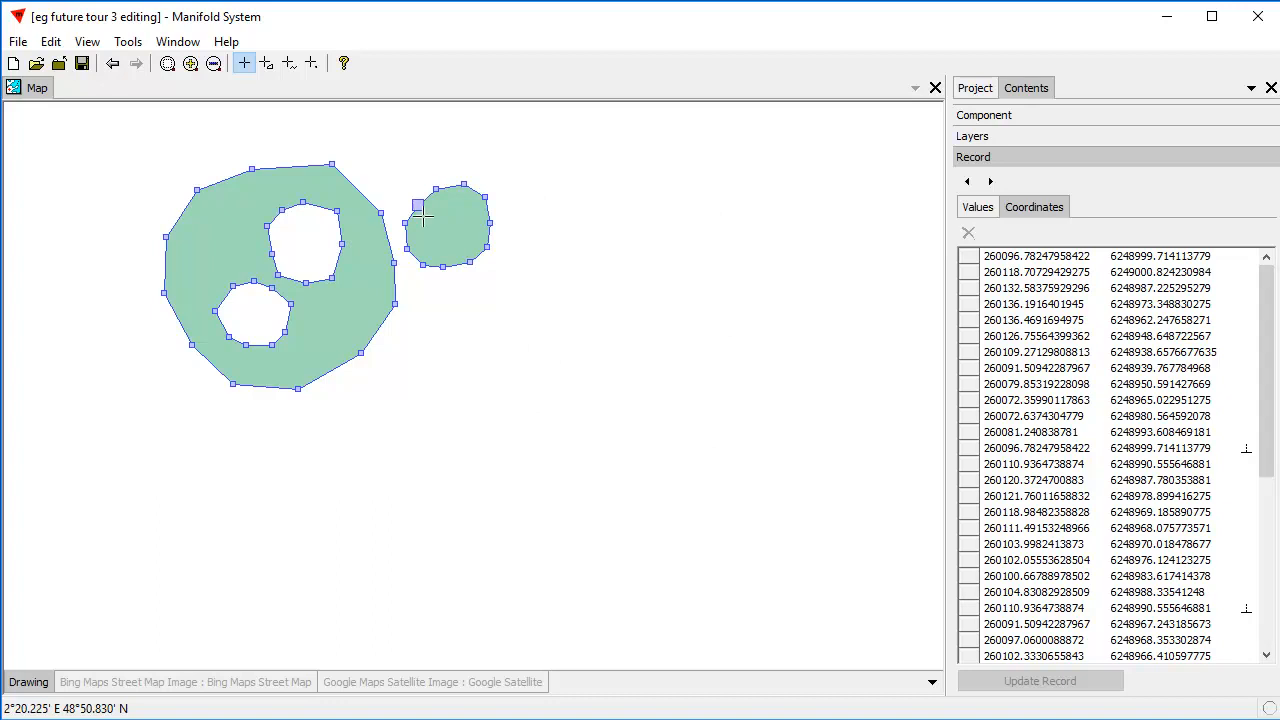
pyautogui.click(983, 208)
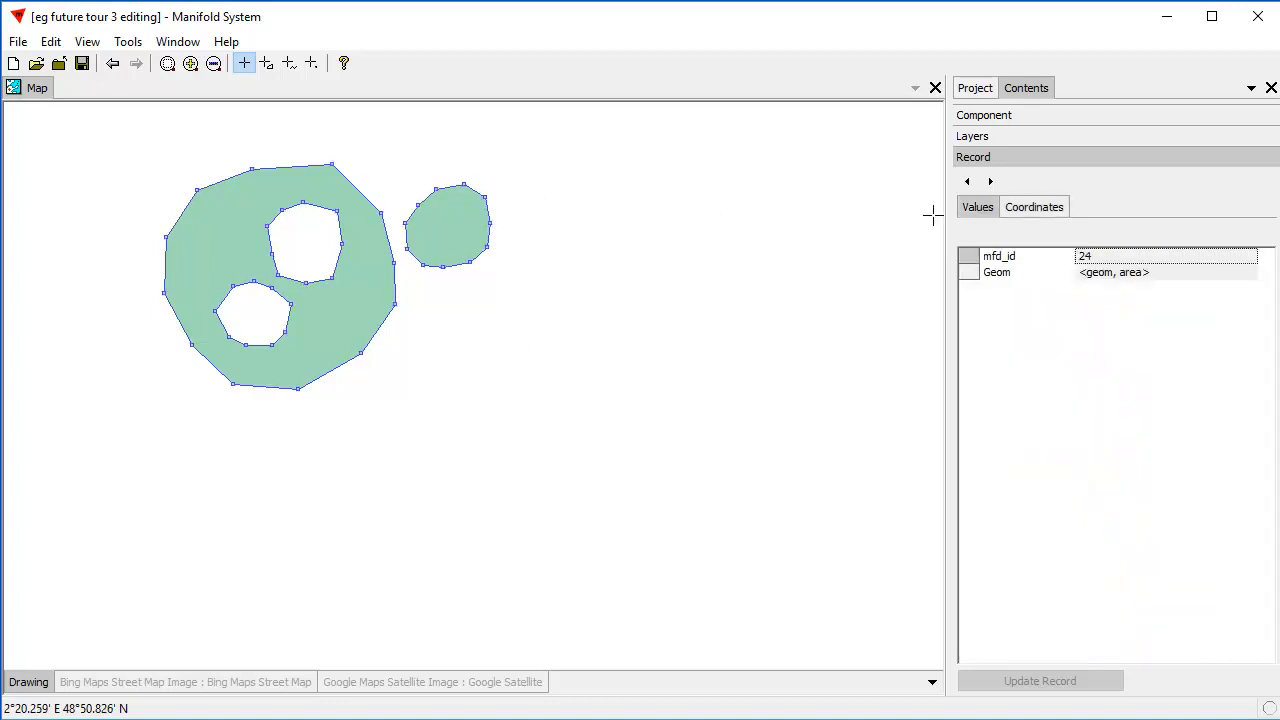
pyautogui.click(409, 425)
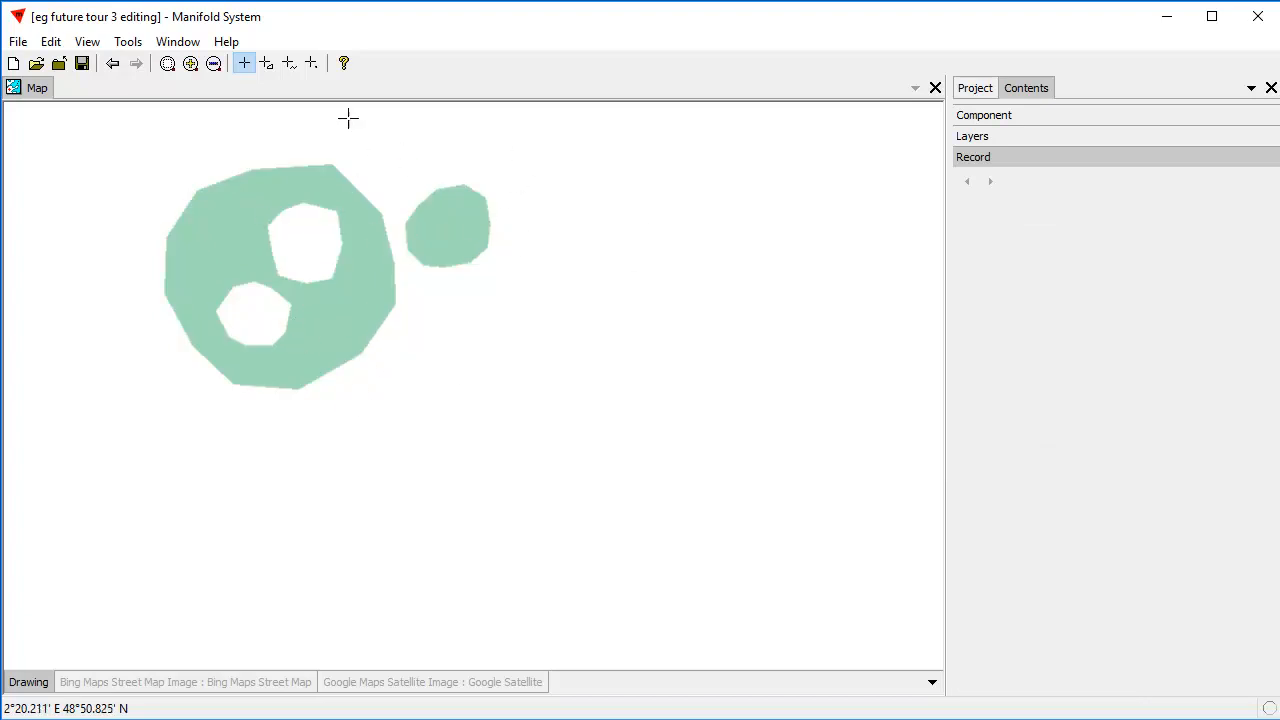
# Draw a seven-vertex zigzag line right of the areas, from about 260195, 6249011 to 260195, 6248930, and add it as a record.
pyautogui.click(289, 63)
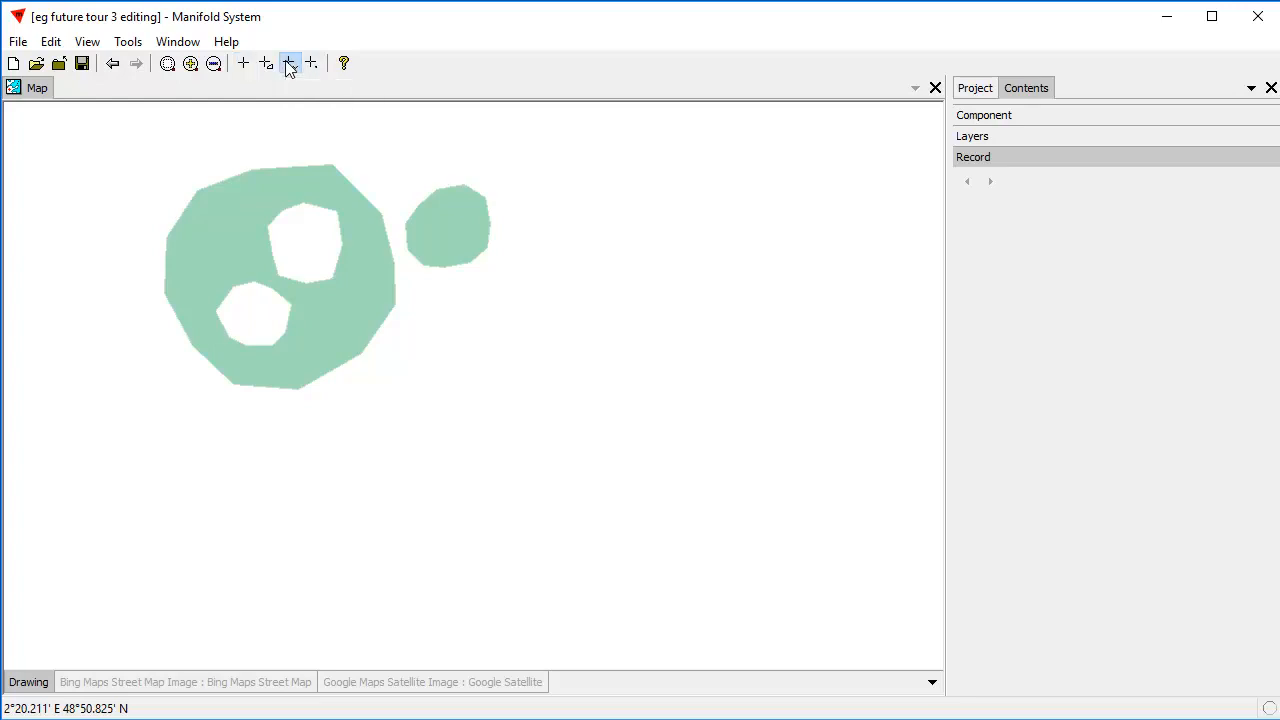
pyautogui.click(607, 128)
pyautogui.click(631, 177)
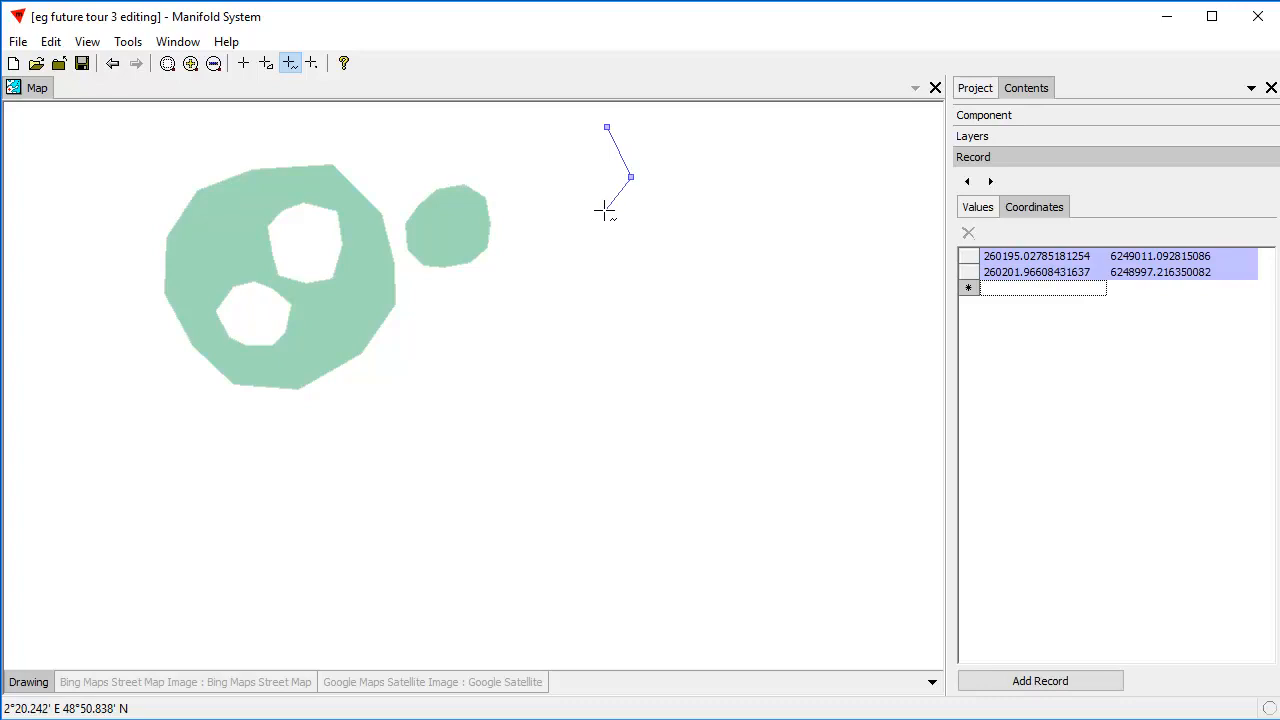
pyautogui.click(605, 210)
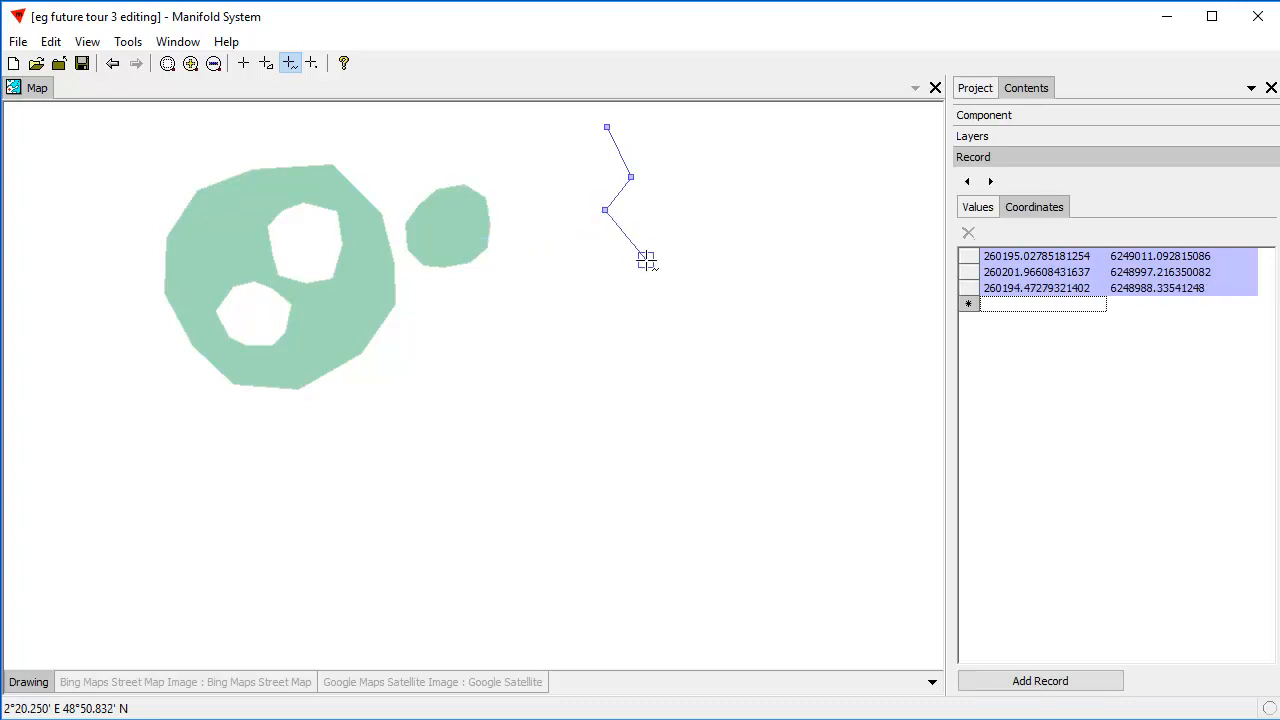
pyautogui.click(646, 260)
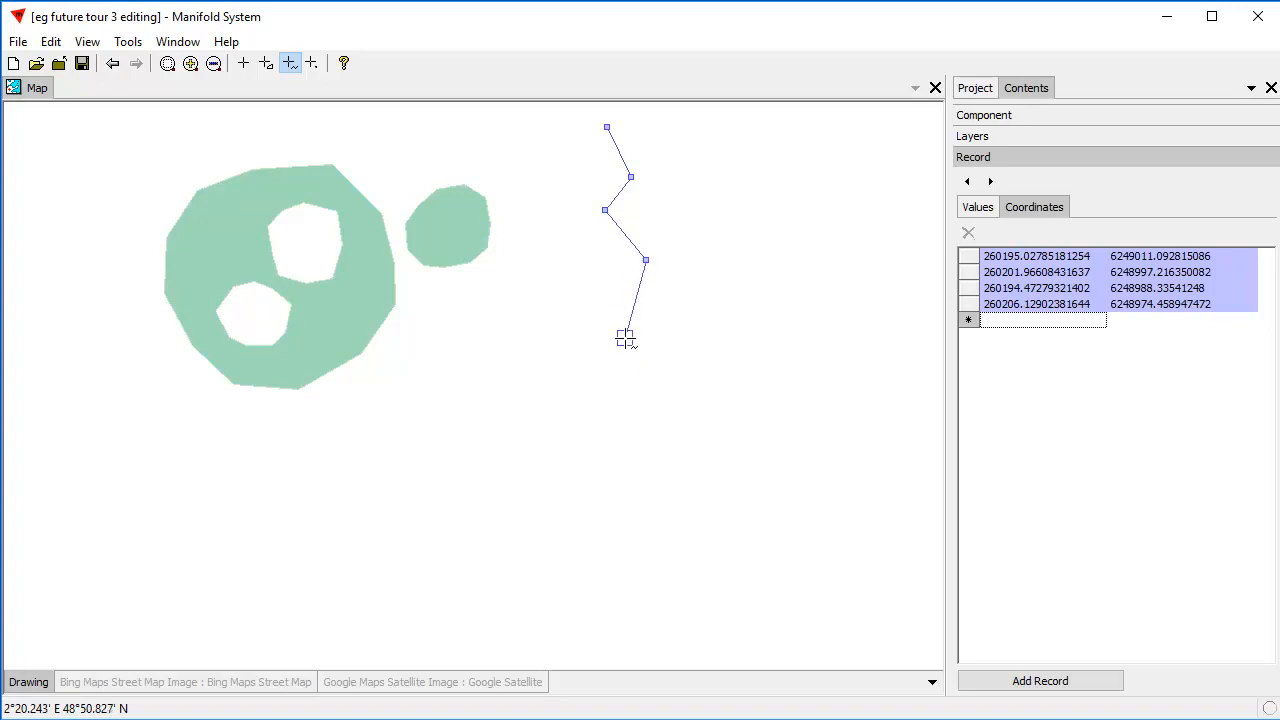
pyautogui.click(618, 335)
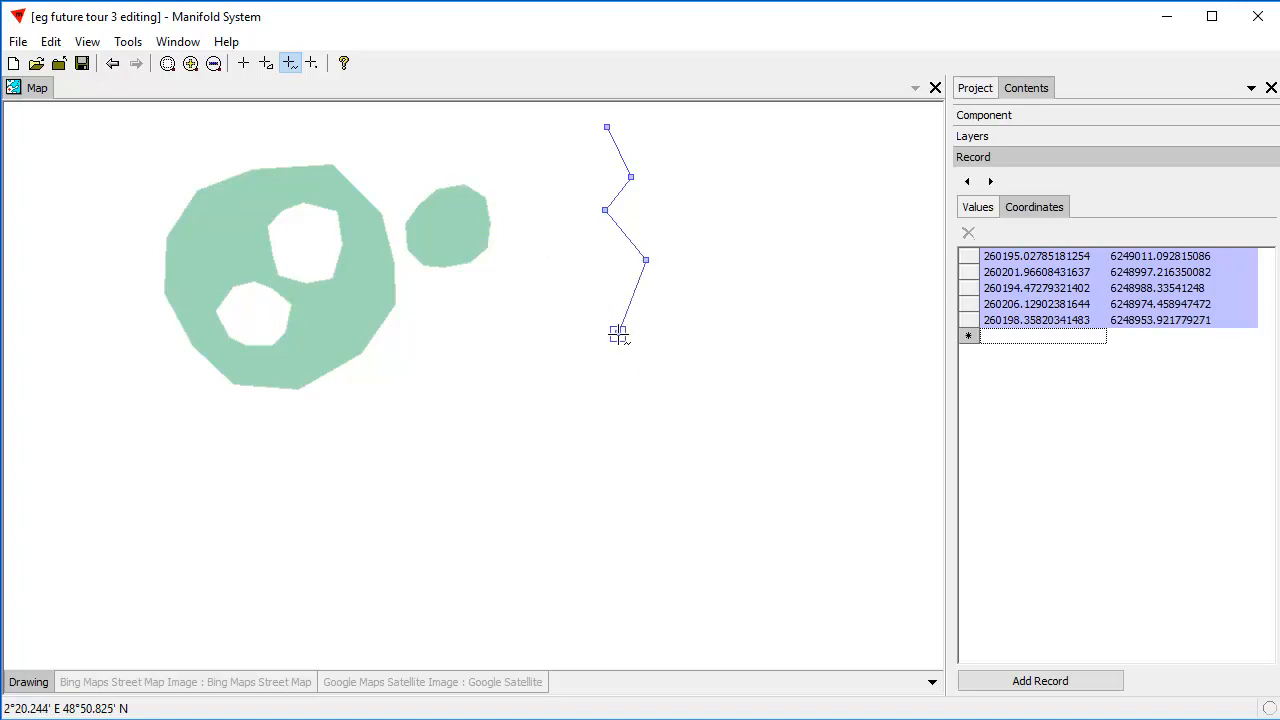
pyautogui.click(661, 369)
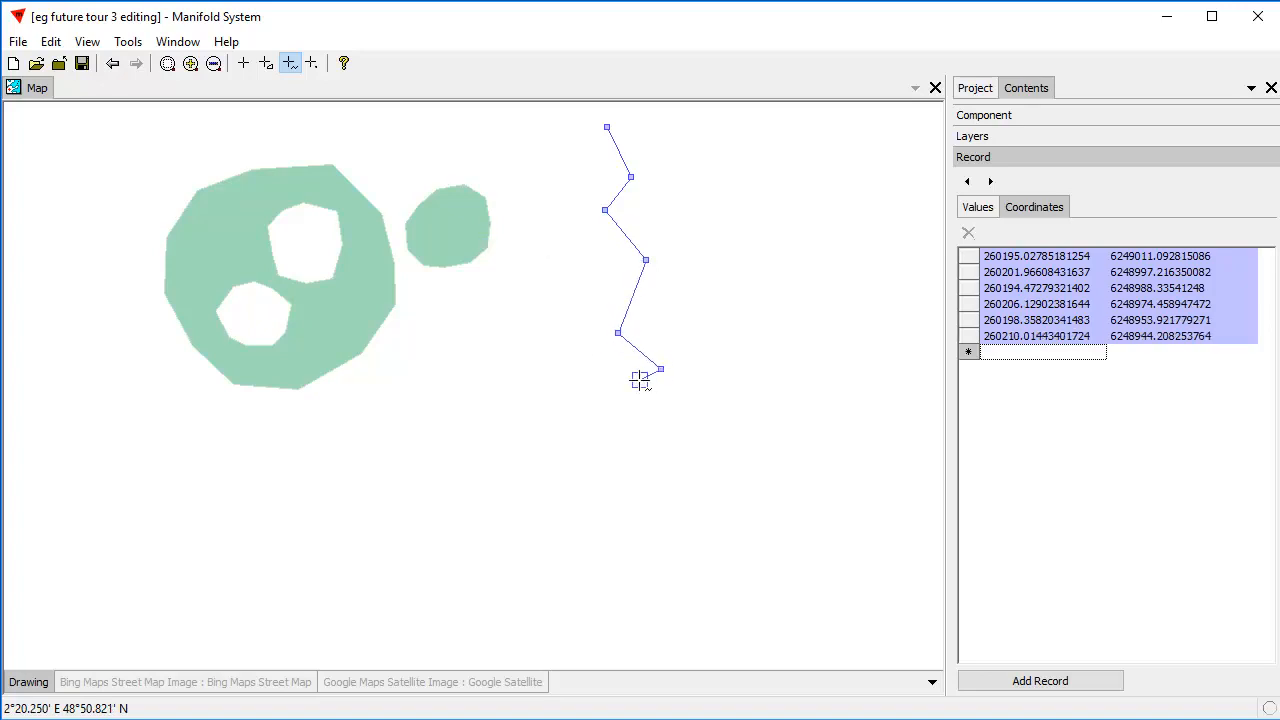
pyautogui.click(608, 421)
pyautogui.press('Return')
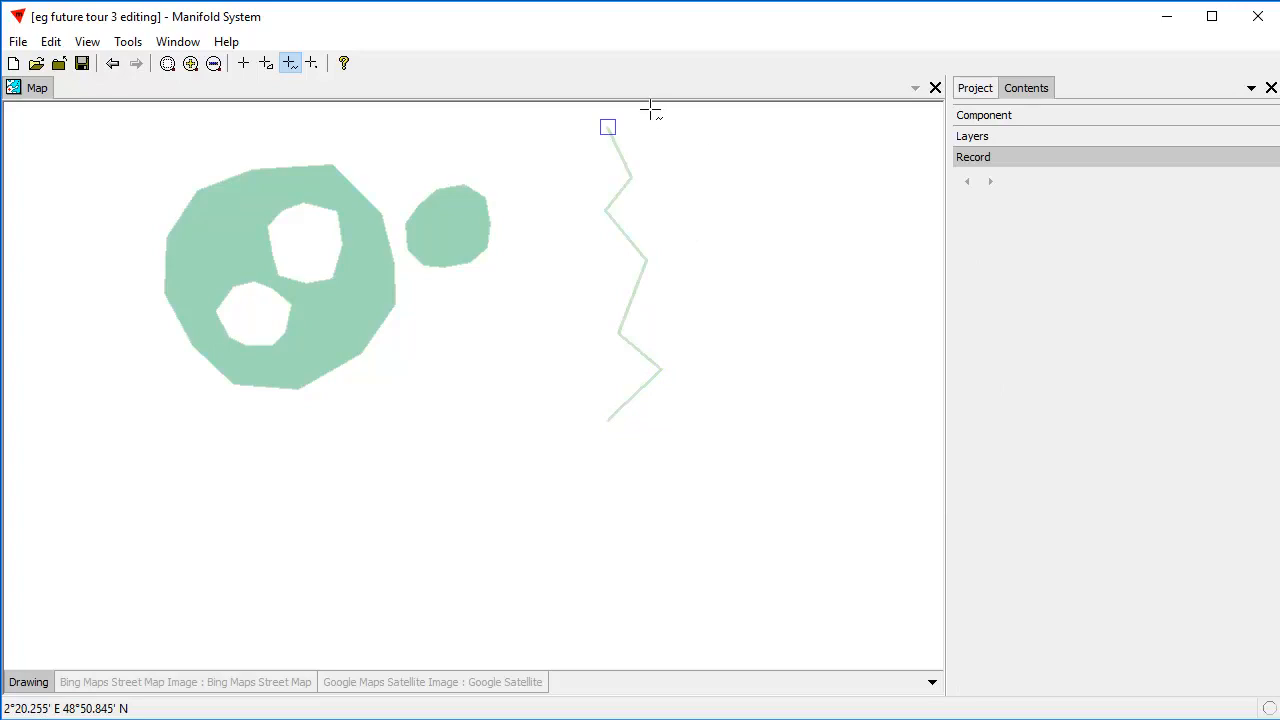
# Open the zigzag line's coordinates for editing and locate its lower vertices, ending on the last vertex.
pyautogui.click(245, 63)
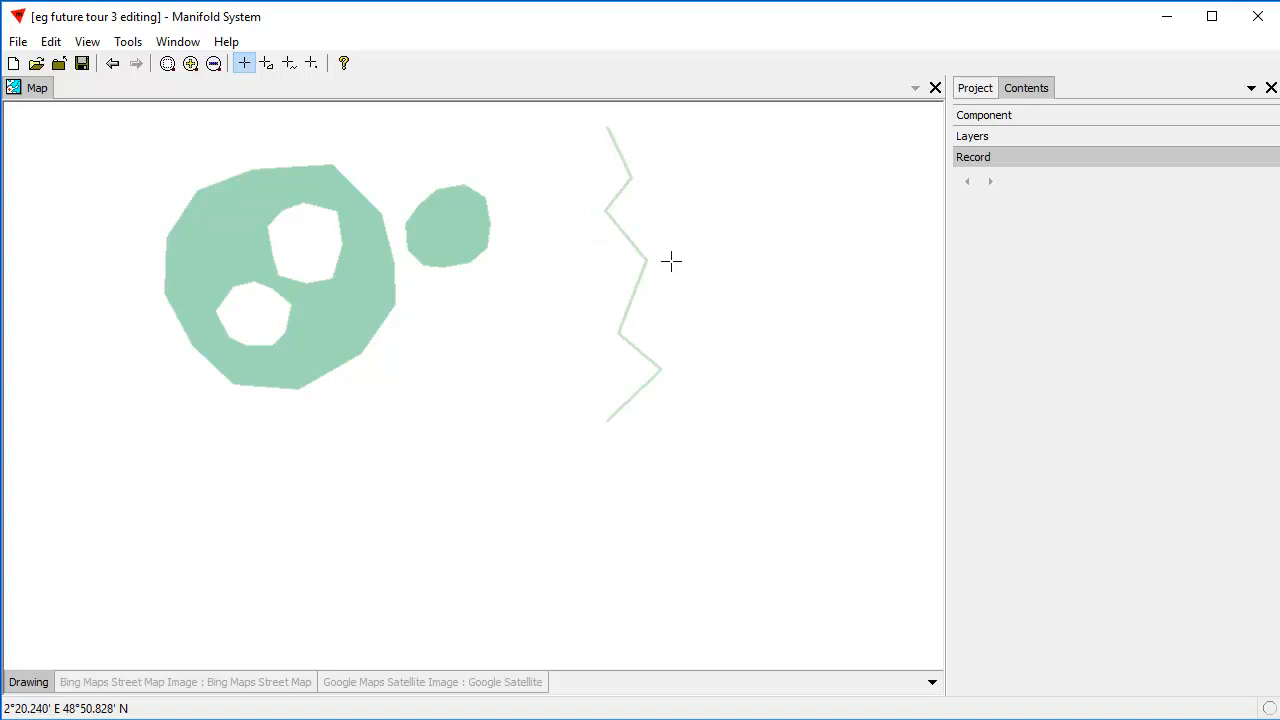
pyautogui.click(634, 298)
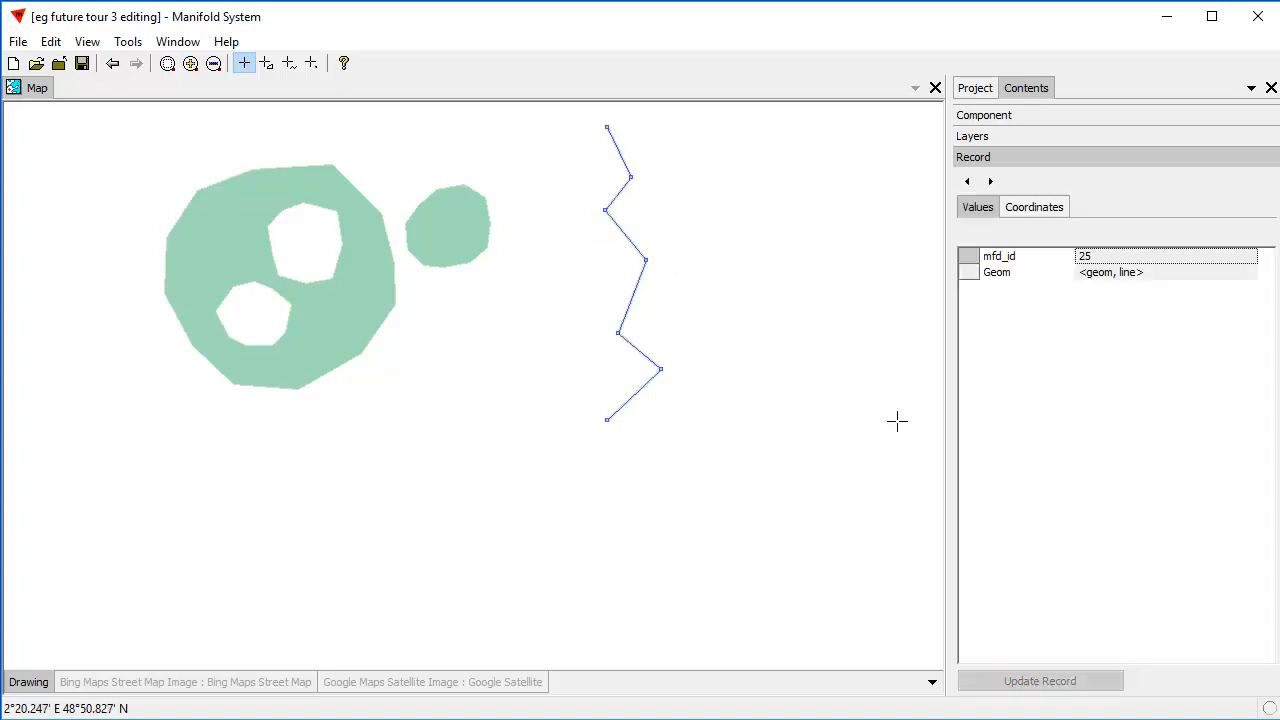
pyautogui.click(1047, 212)
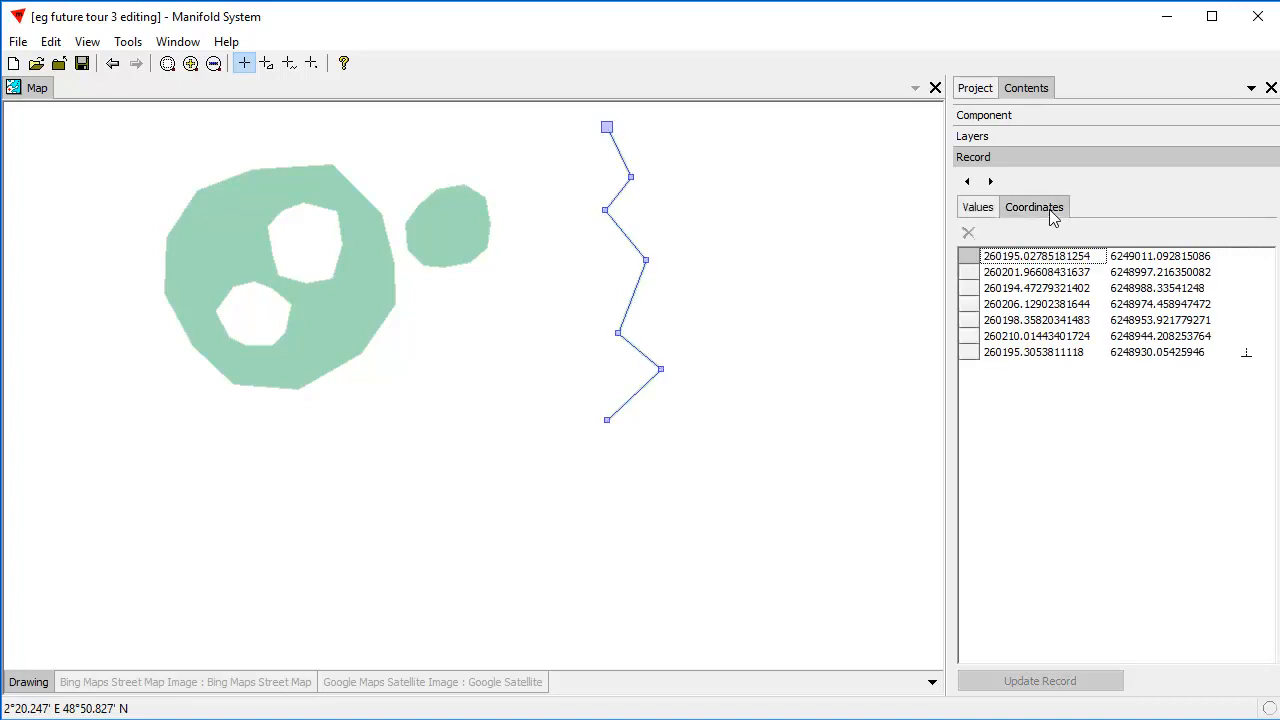
pyautogui.click(607, 420)
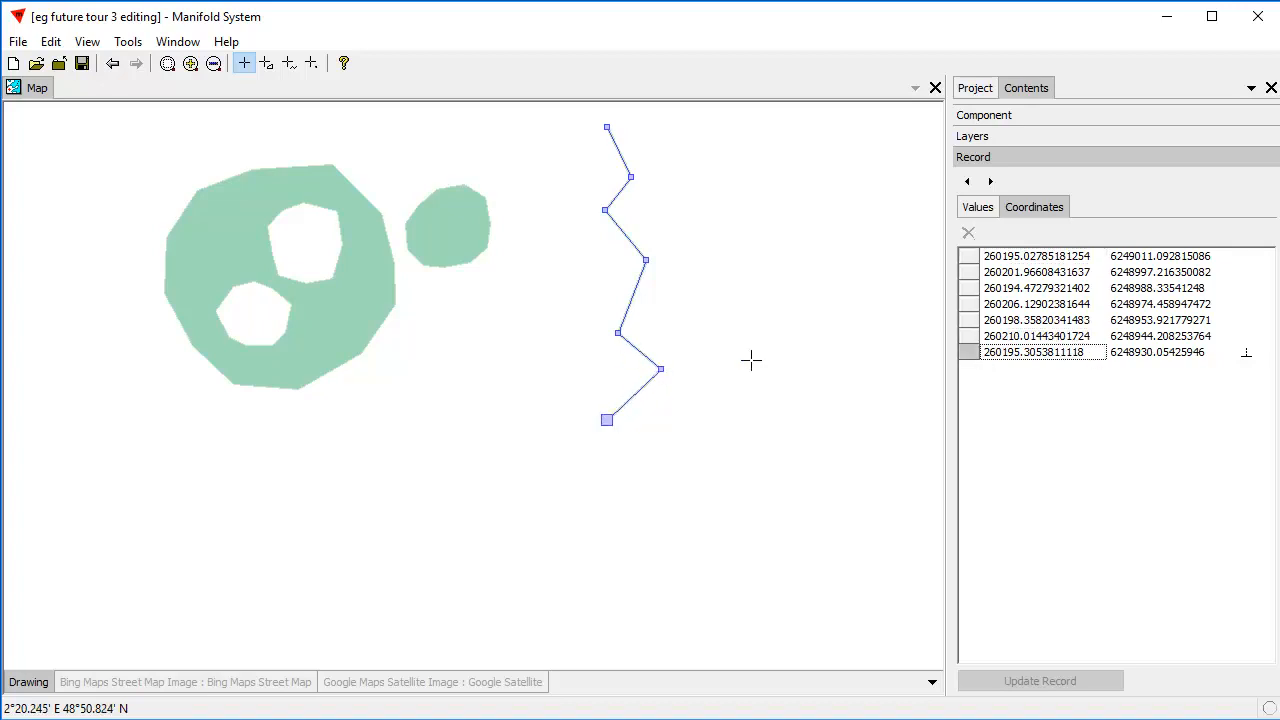
pyautogui.click(968, 321)
pyautogui.click(968, 305)
pyautogui.click(971, 325)
pyautogui.click(975, 338)
pyautogui.click(967, 355)
# Add a second seven-vertex branch to the line, snapped to its lower end vertex and zigzagging down-left to about 260175, 6248881.
pyautogui.press('Down')
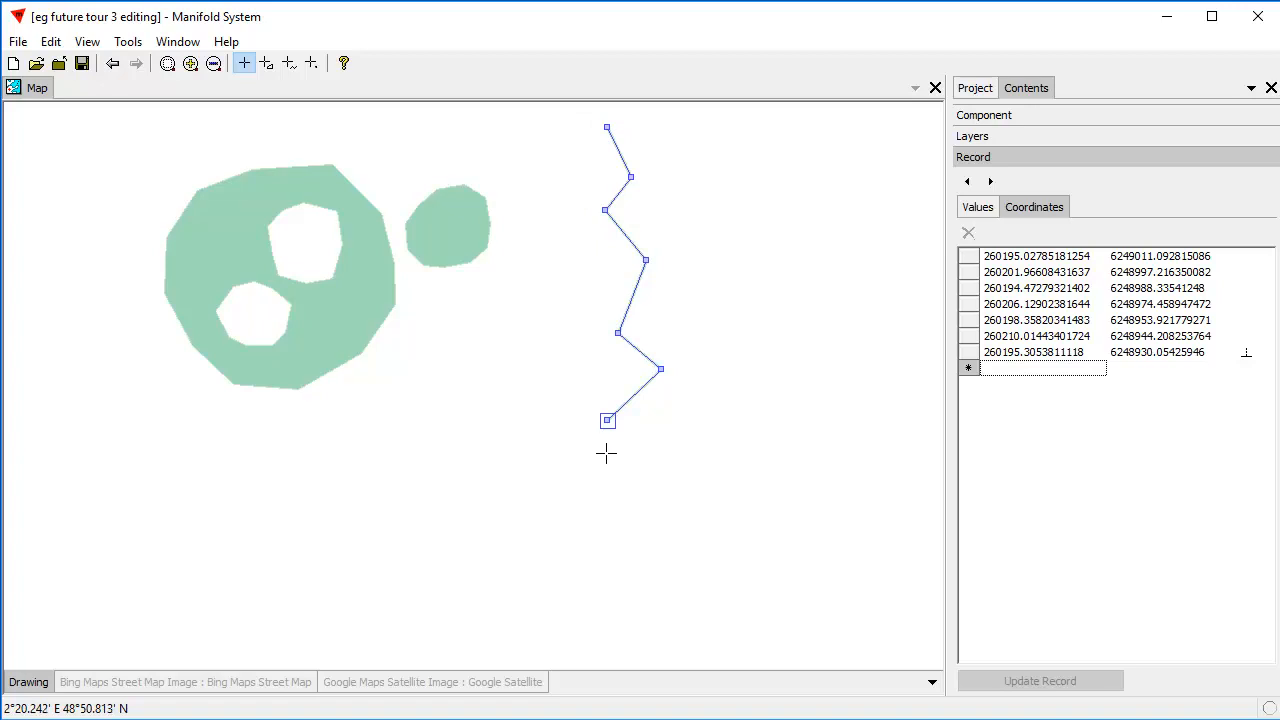
pyautogui.click(606, 451)
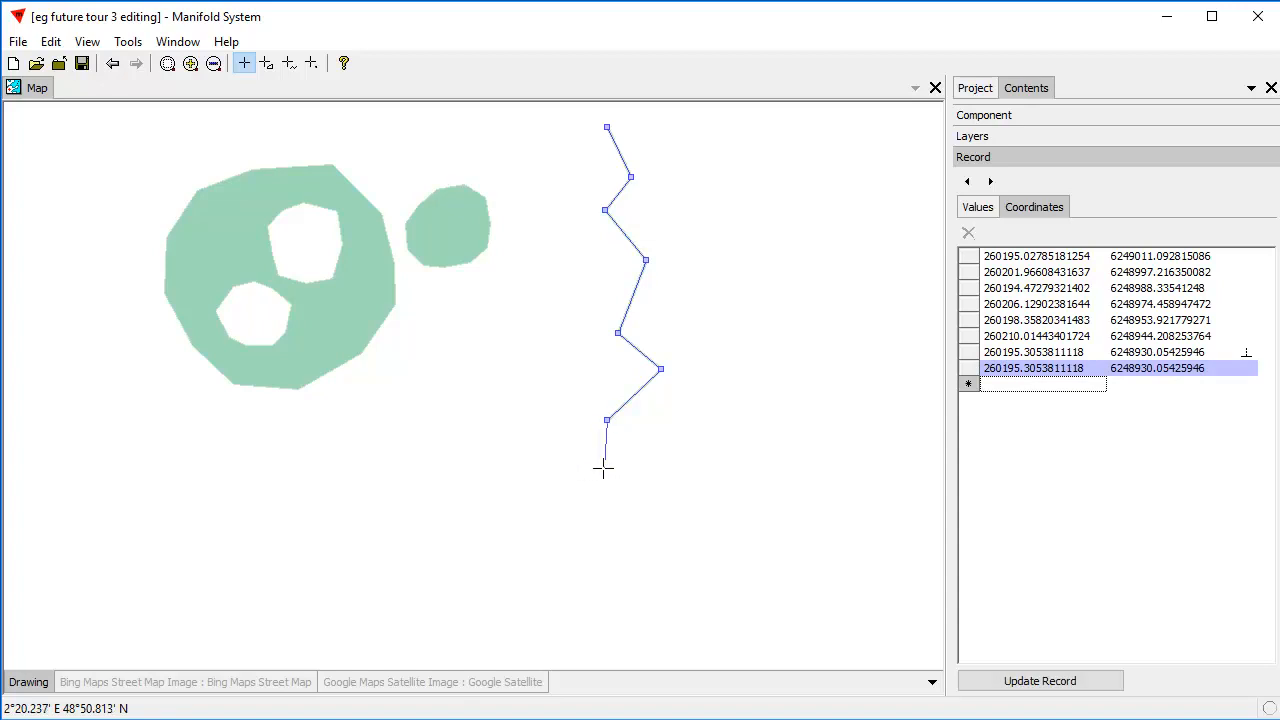
pyautogui.click(619, 458)
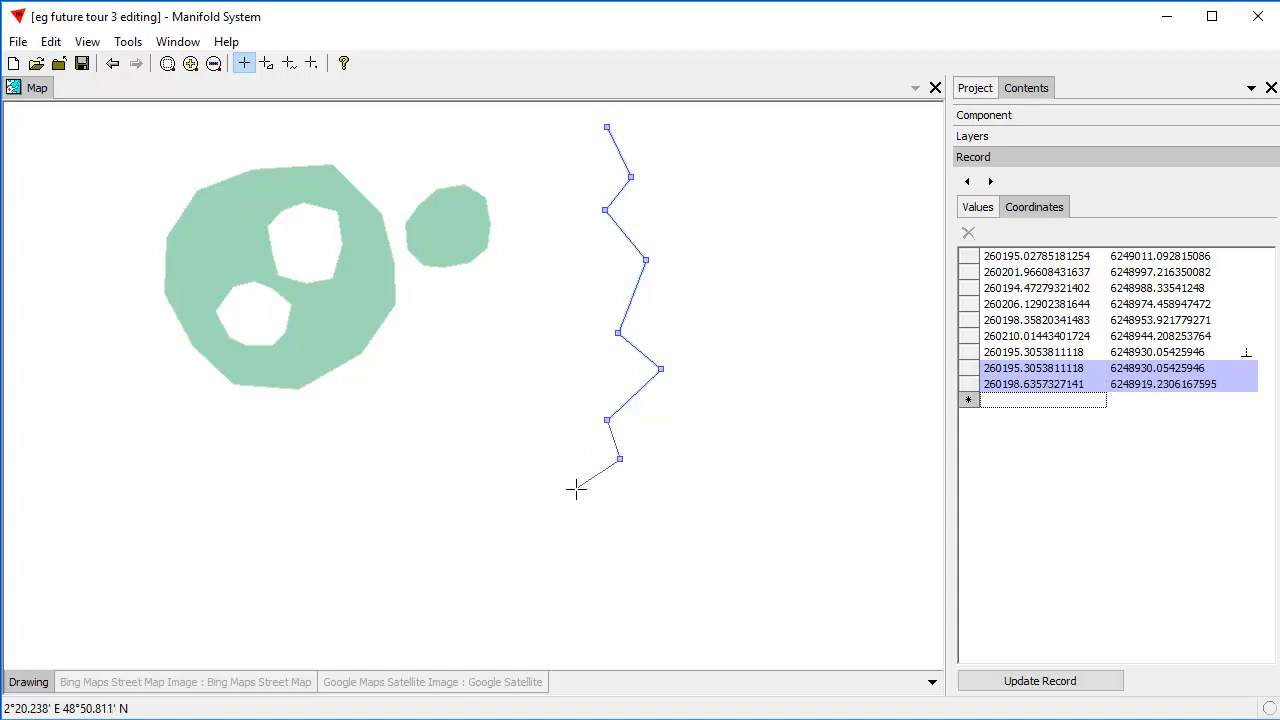
pyautogui.click(576, 488)
pyautogui.click(601, 514)
pyautogui.click(555, 540)
pyautogui.click(591, 571)
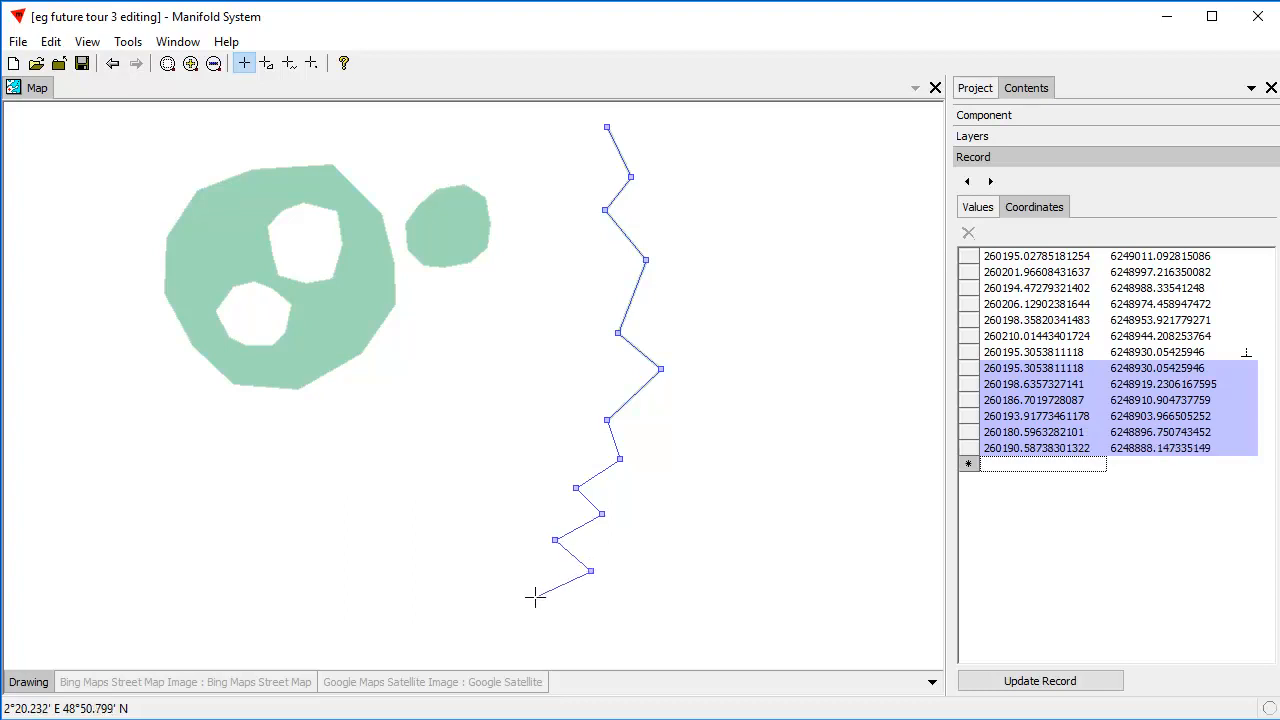
pyautogui.click(535, 597)
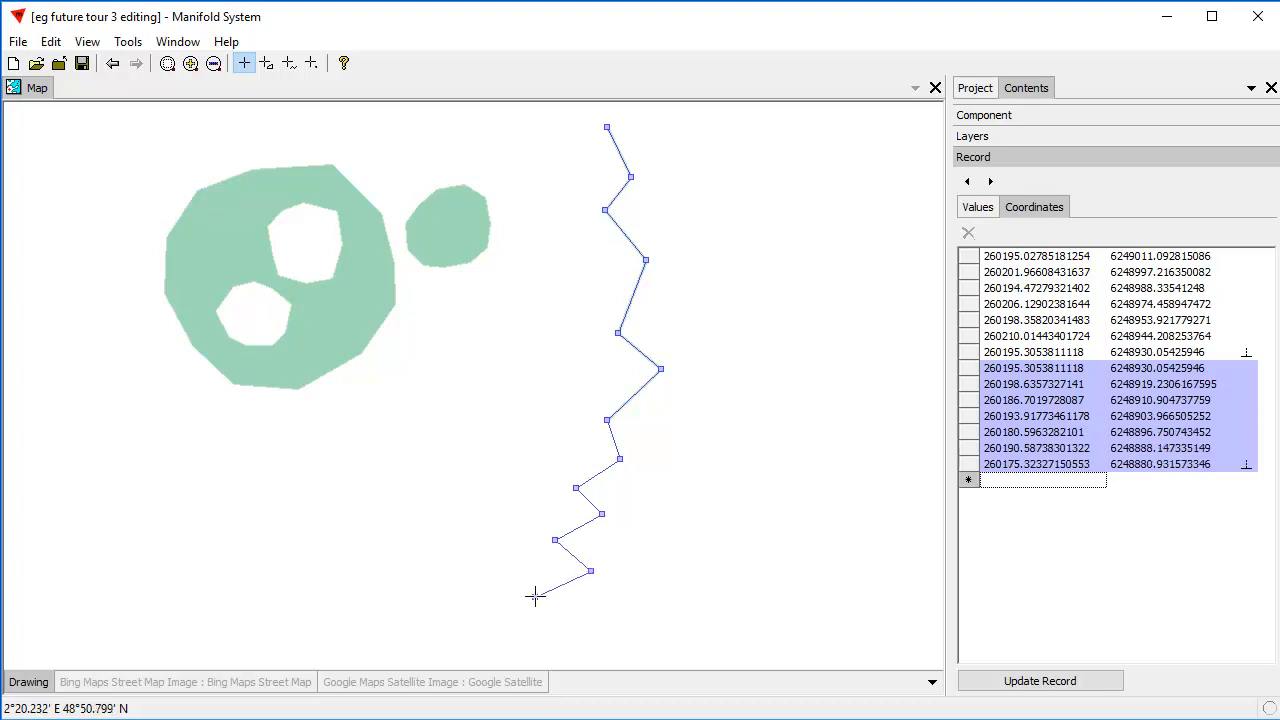
# Add a third seven-vertex branch from the same junction, zigzagging right to about 260264, 6248918, and update the line's record.
pyautogui.click(651, 432)
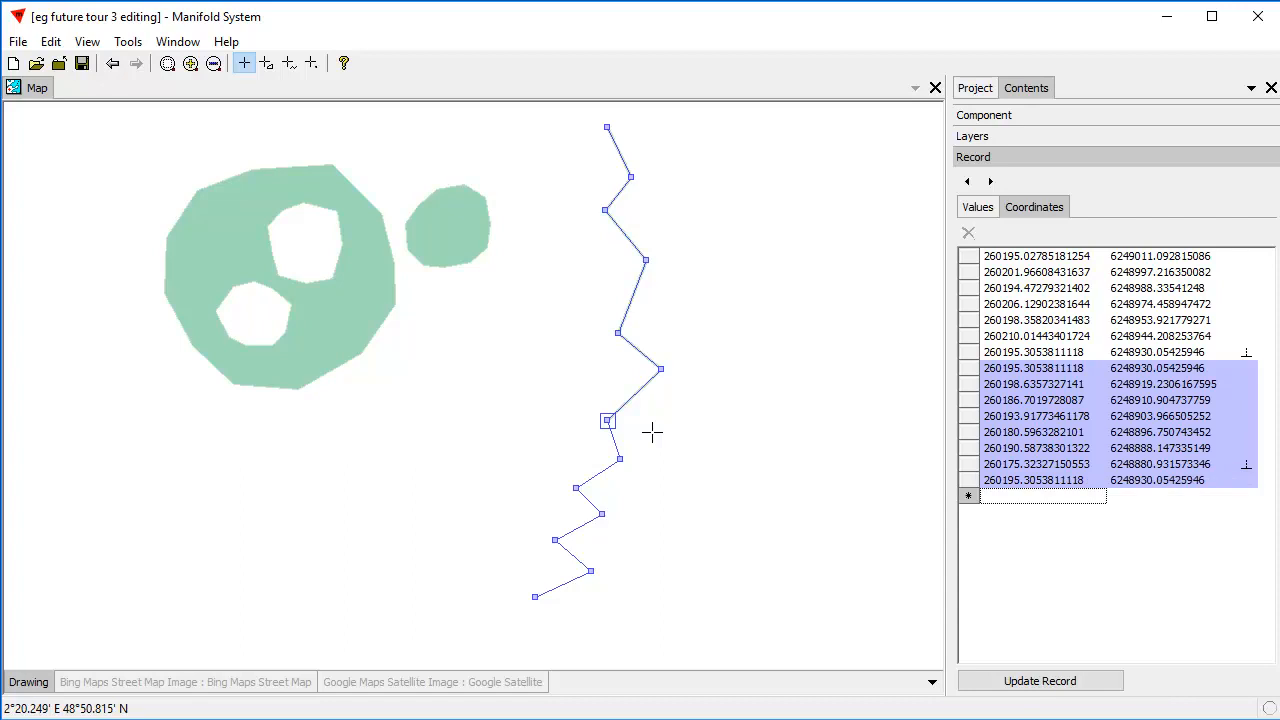
pyautogui.click(659, 434)
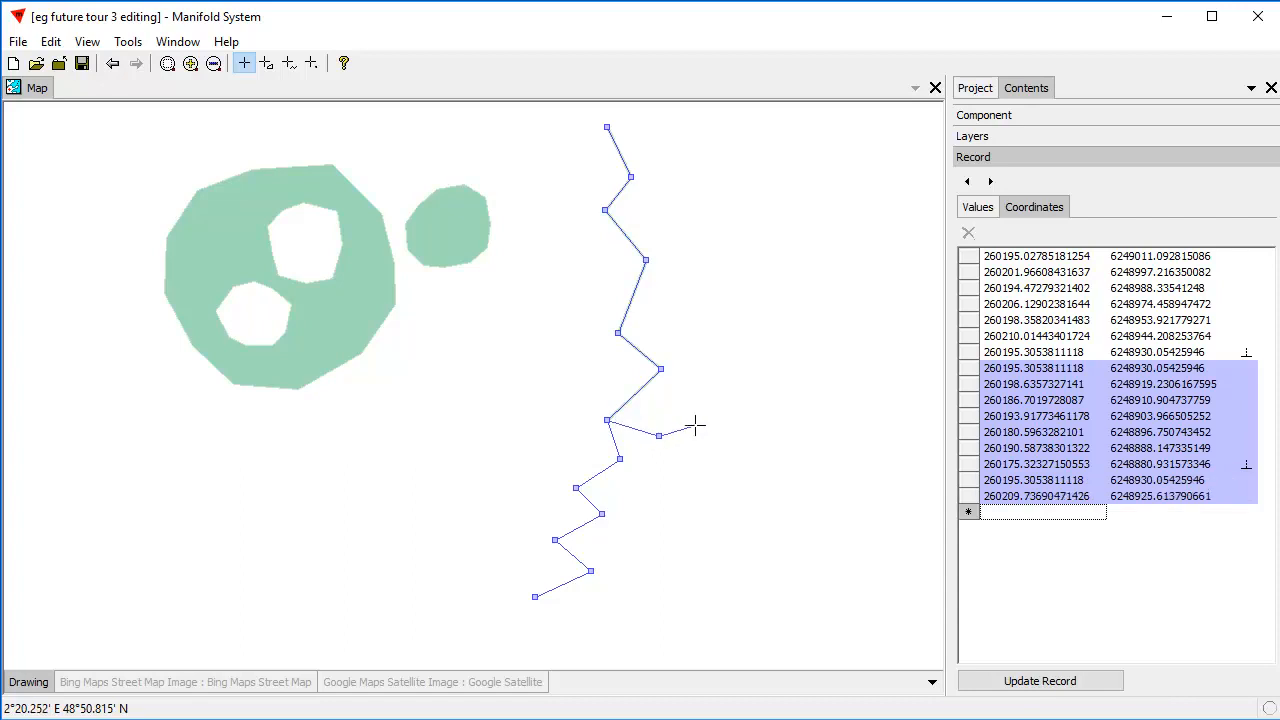
pyautogui.click(698, 421)
pyautogui.click(720, 467)
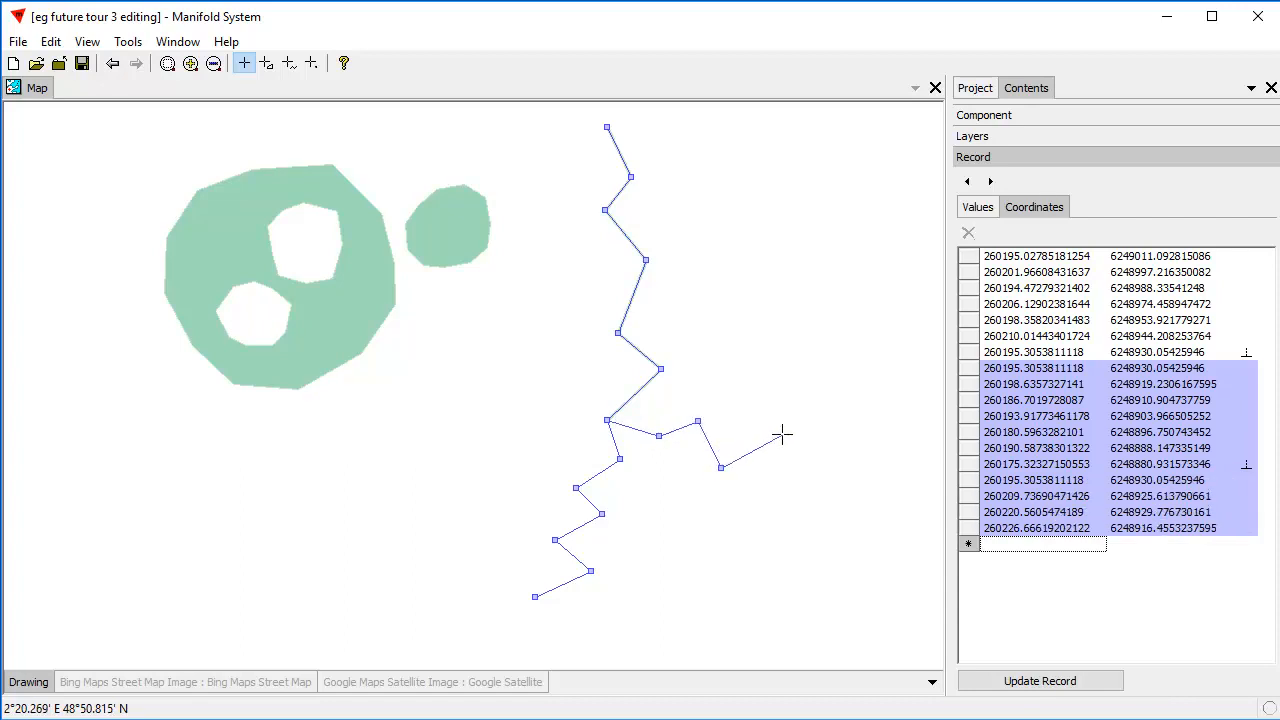
pyautogui.click(783, 435)
pyautogui.click(812, 488)
pyautogui.click(852, 462)
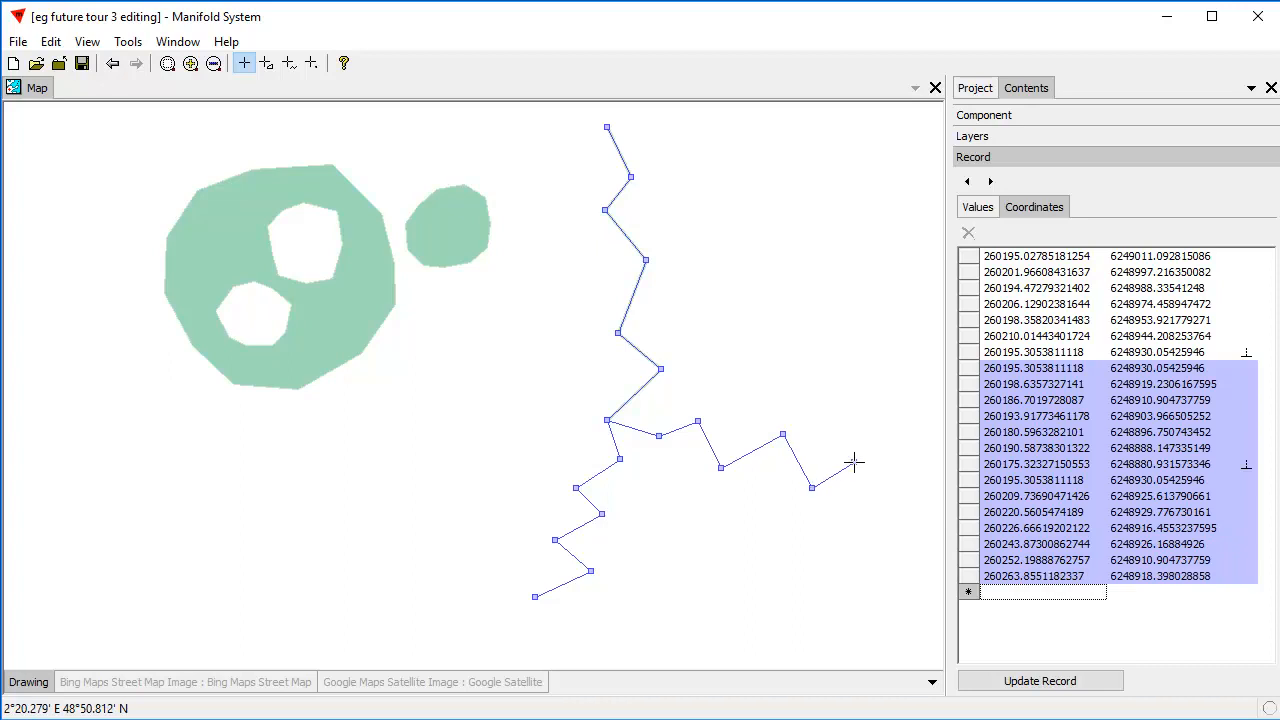
pyautogui.press('Return')
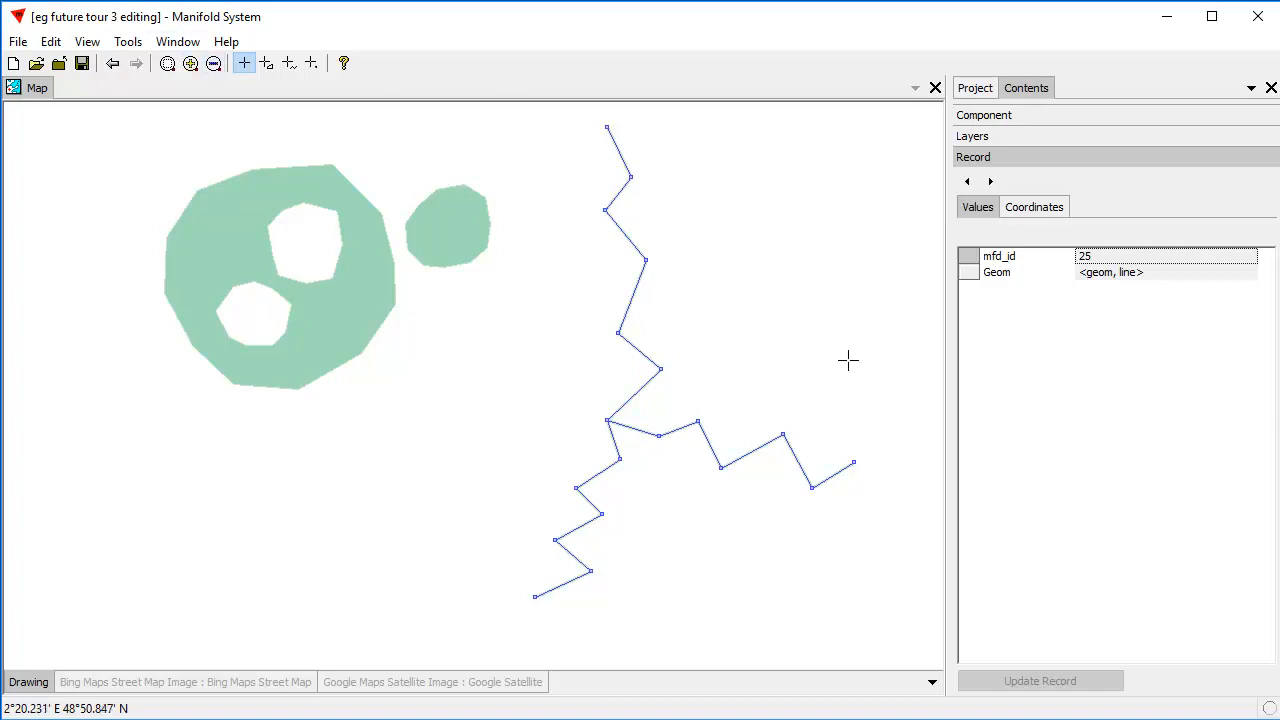
pyautogui.click(819, 279)
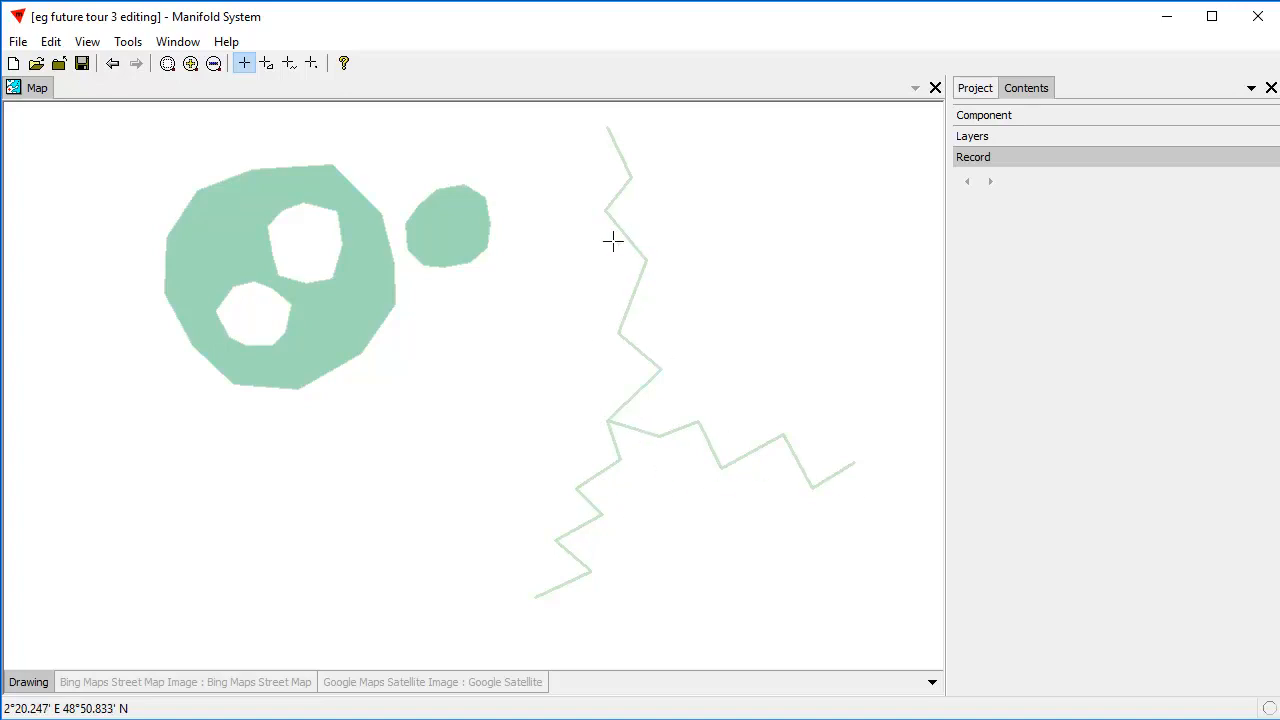
# Select and deselect the whole branched line by picking it on the upper, right and lower-left branches in turn.
pyautogui.click(620, 187)
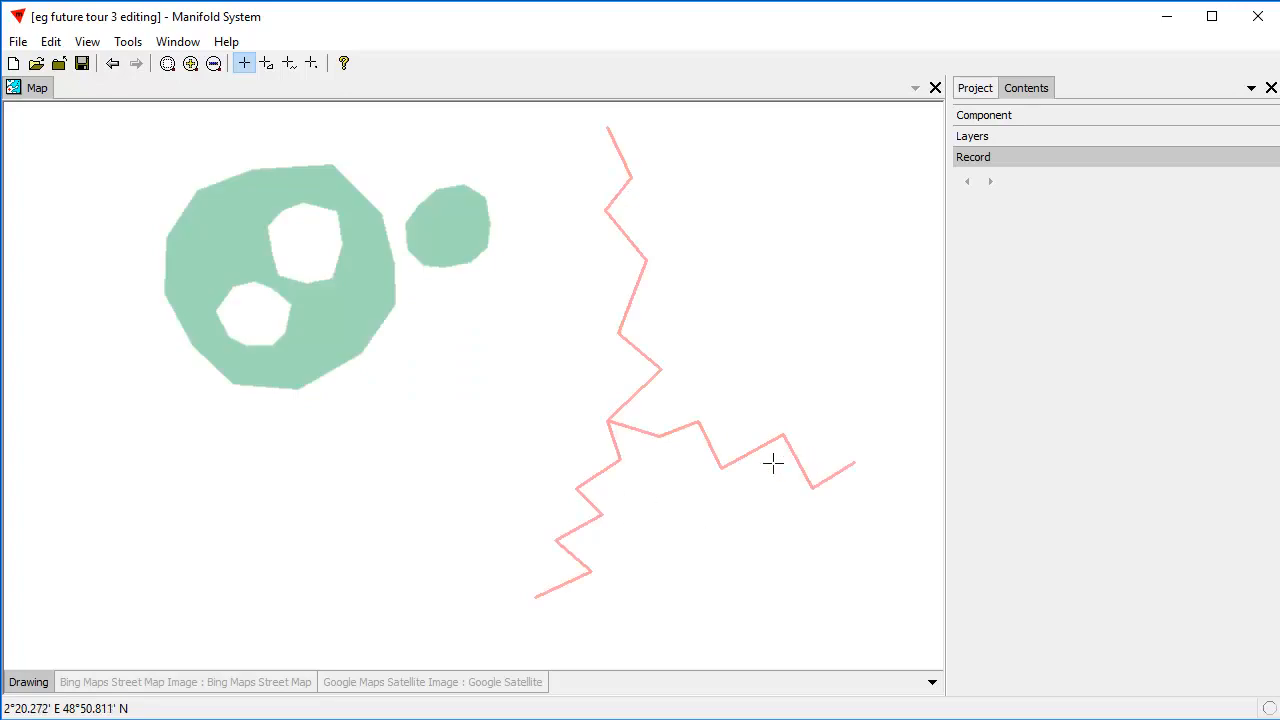
pyautogui.click(631, 239)
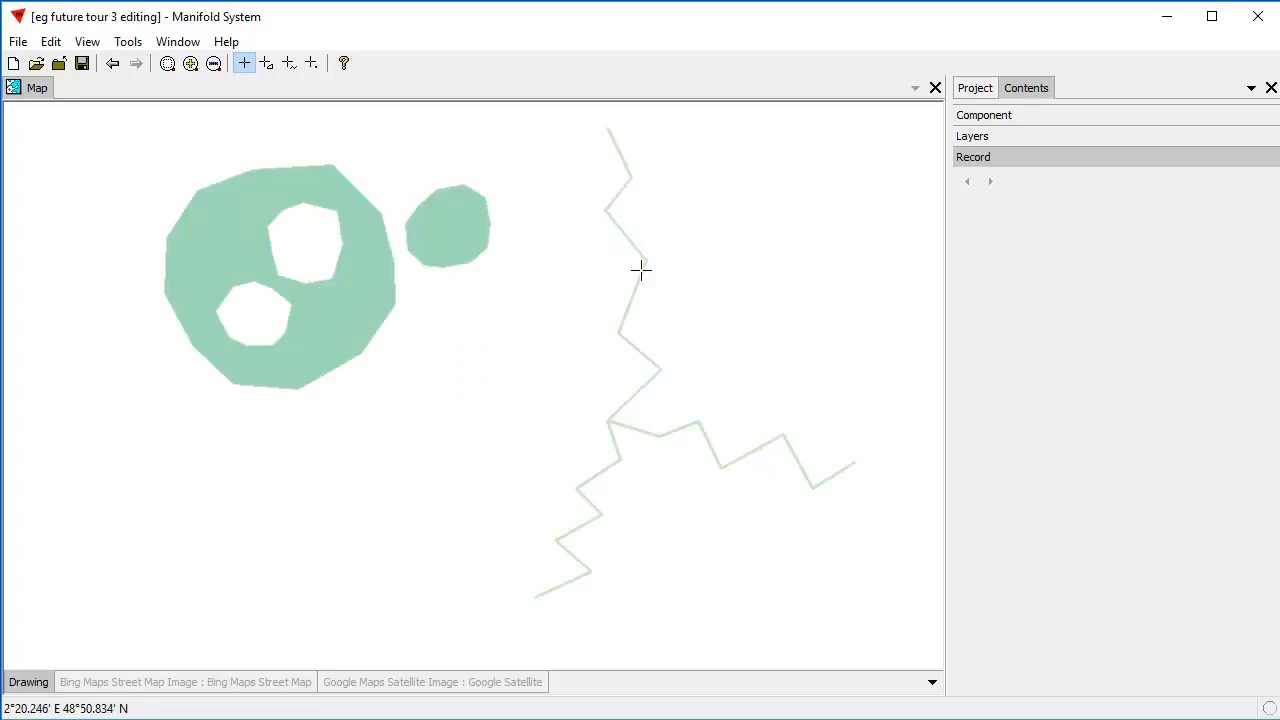
pyautogui.click(824, 483)
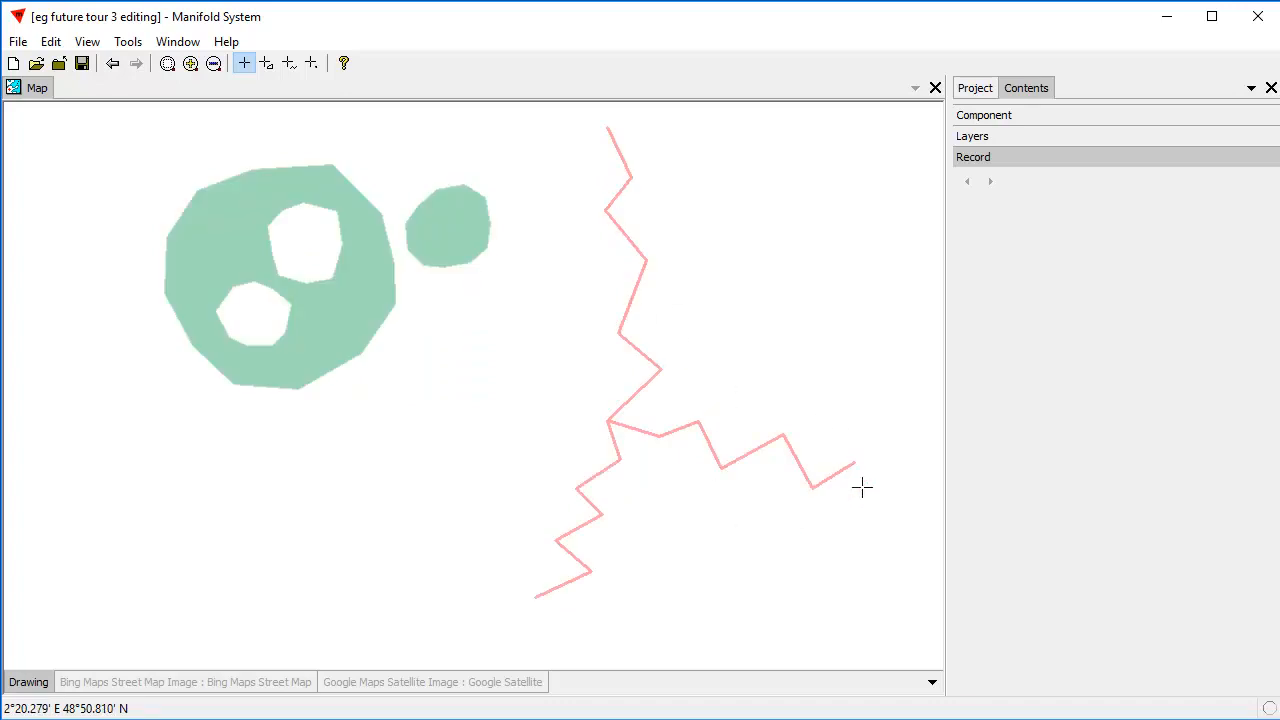
pyautogui.keyDown('ctrl'); pyautogui.click(830, 476); pyautogui.keyUp('ctrl')
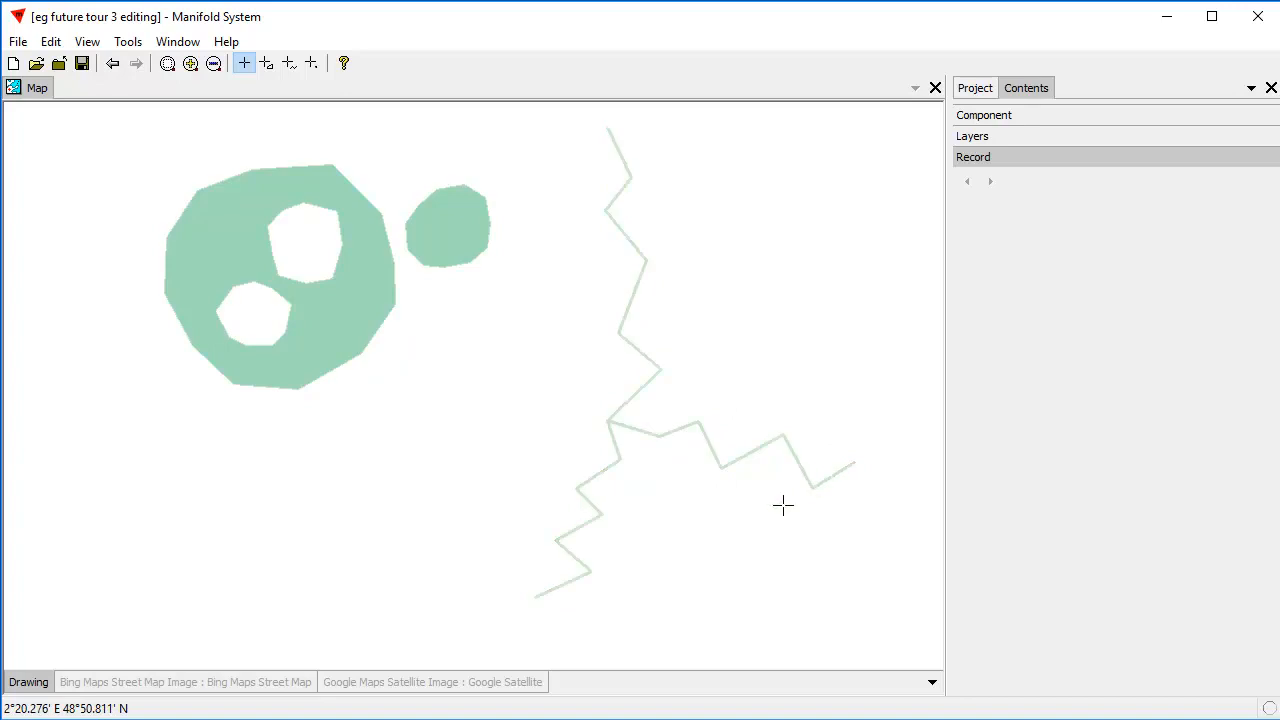
pyautogui.click(570, 533)
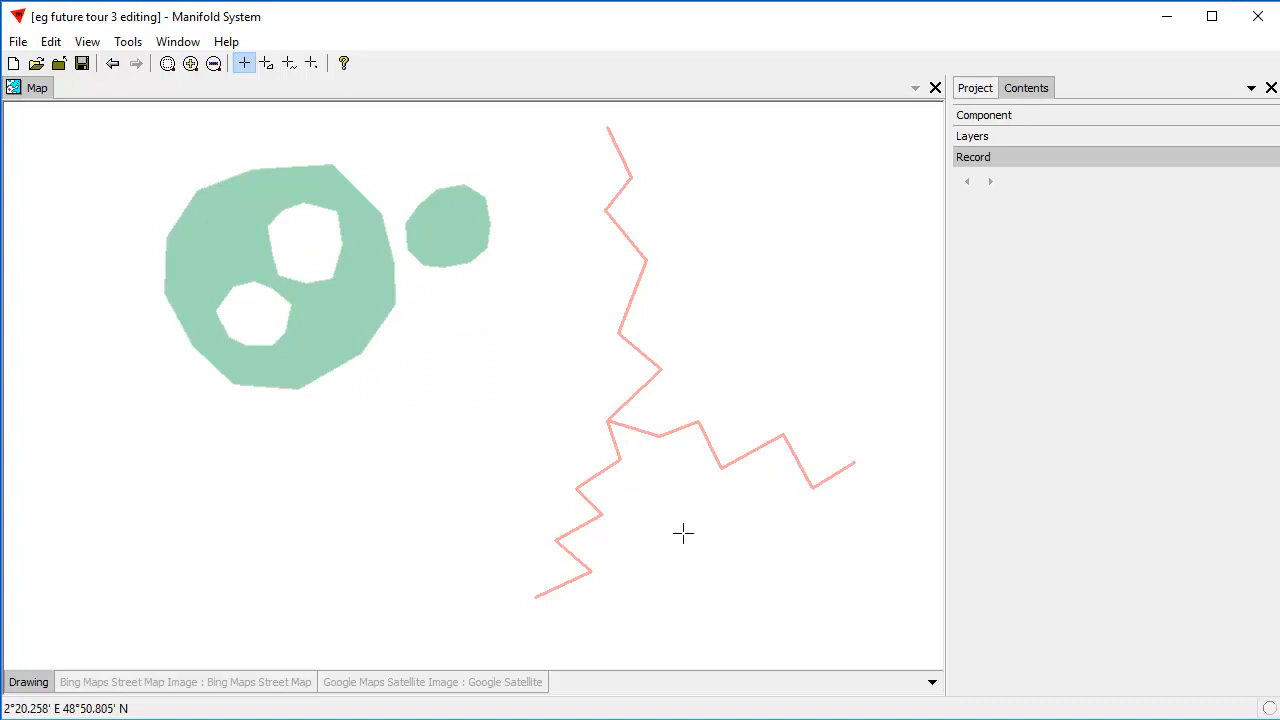
pyautogui.click(588, 480)
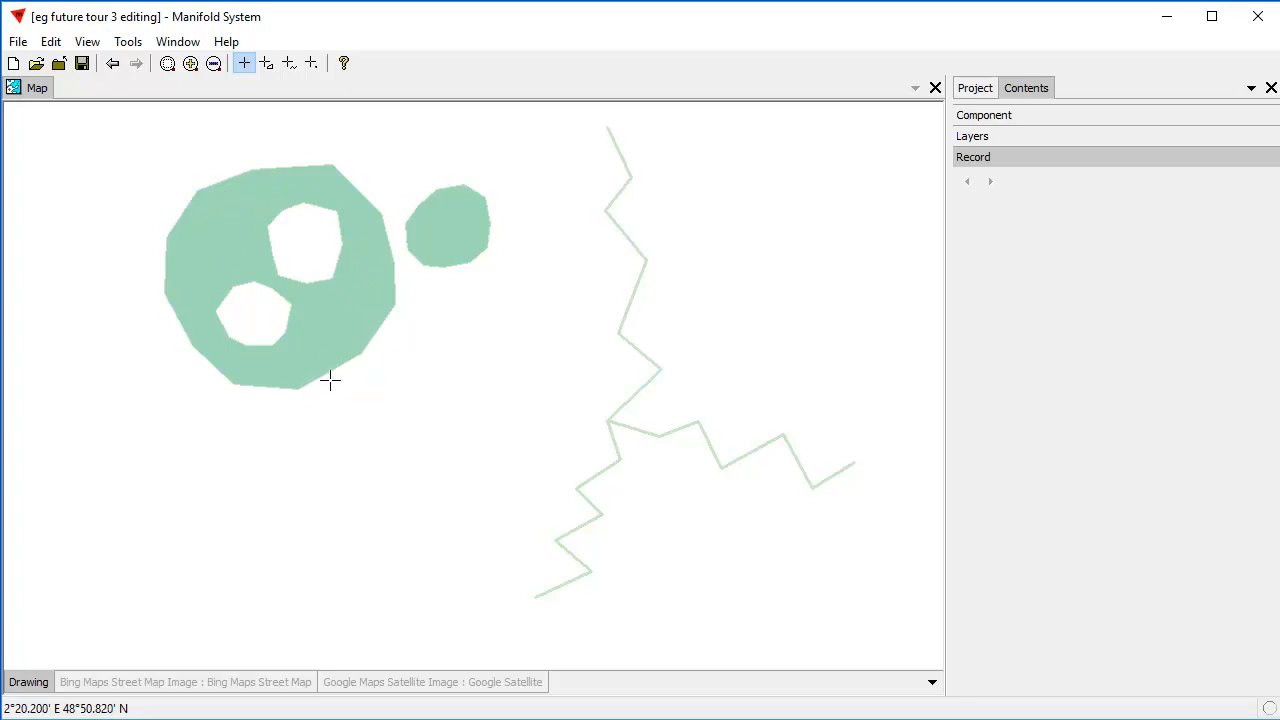
# Insert a vertex at about 260120, 6248942 after the circular outline's lower-right vertex near 260127, 6248949, and update the area's record.
pyautogui.click(334, 315)
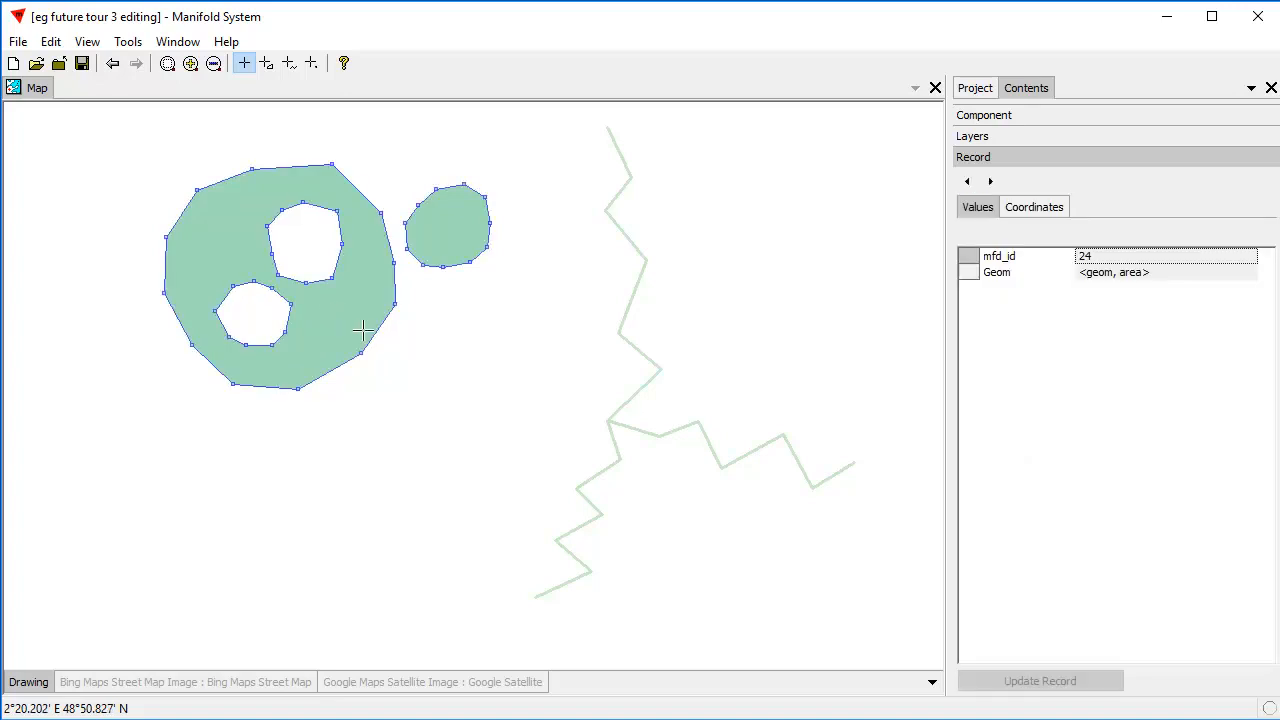
pyautogui.click(1036, 208)
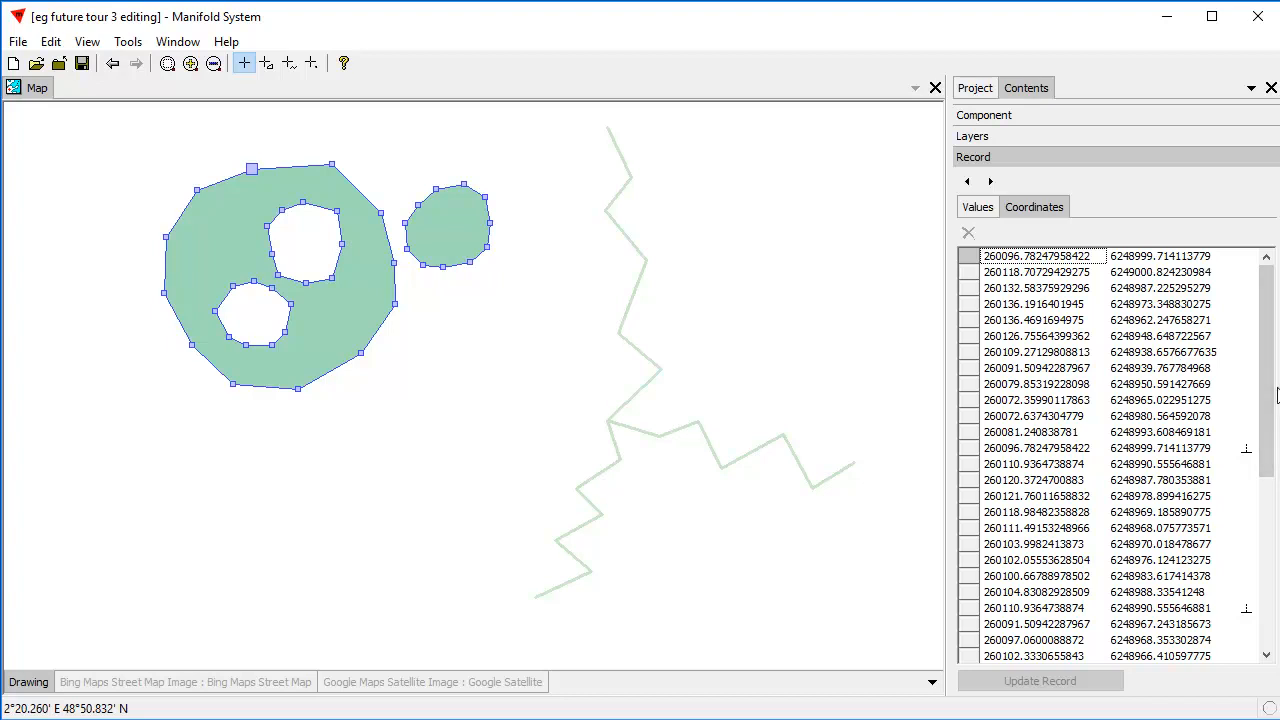
pyautogui.click(360, 352)
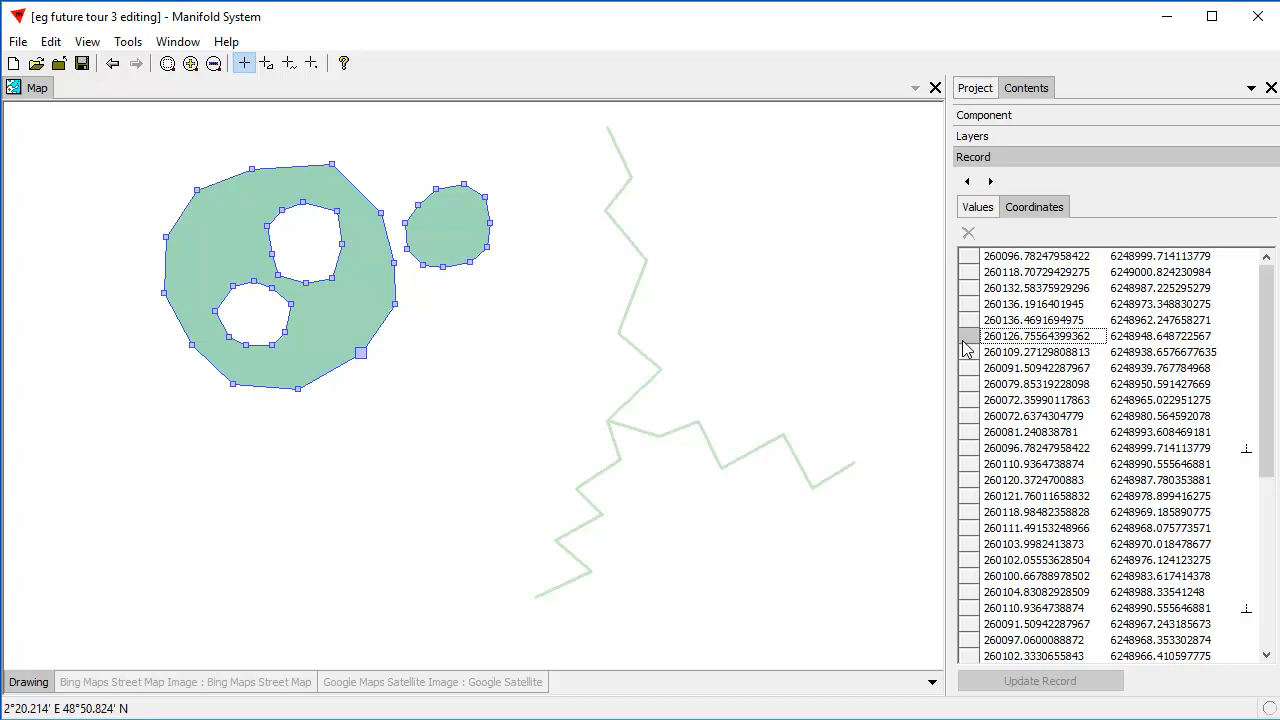
pyautogui.press('Insert')
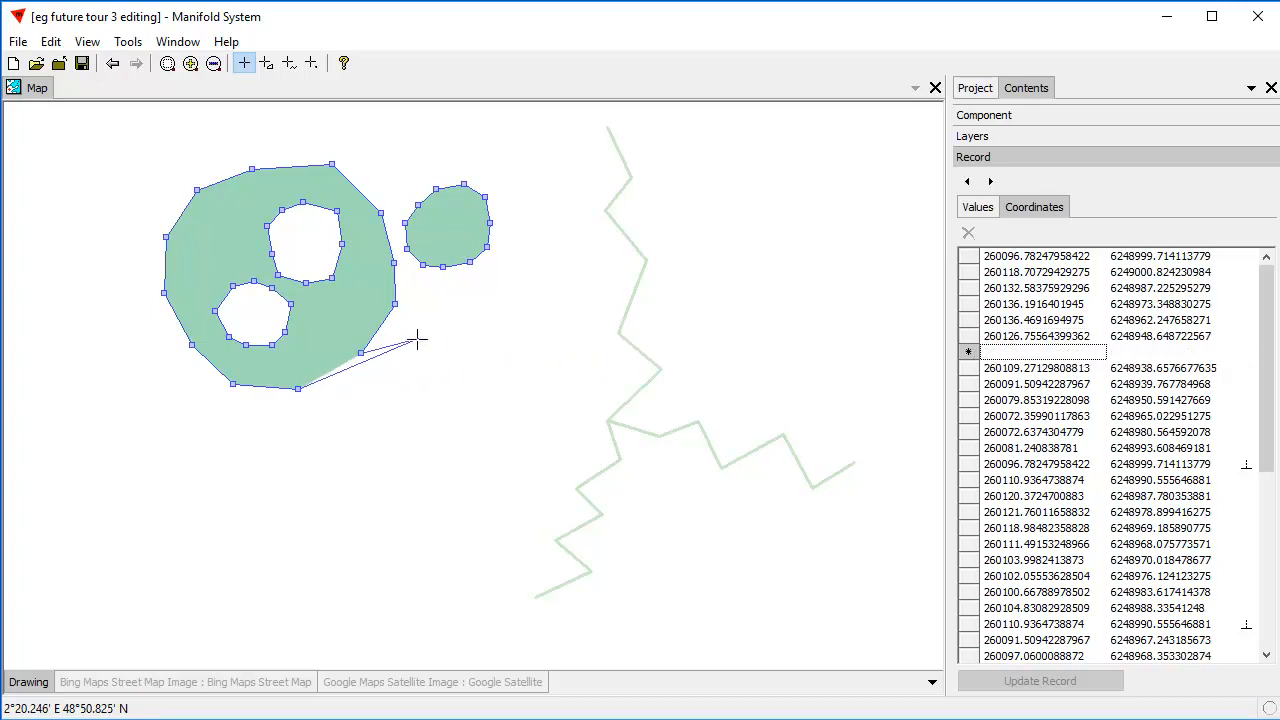
pyautogui.click(337, 376)
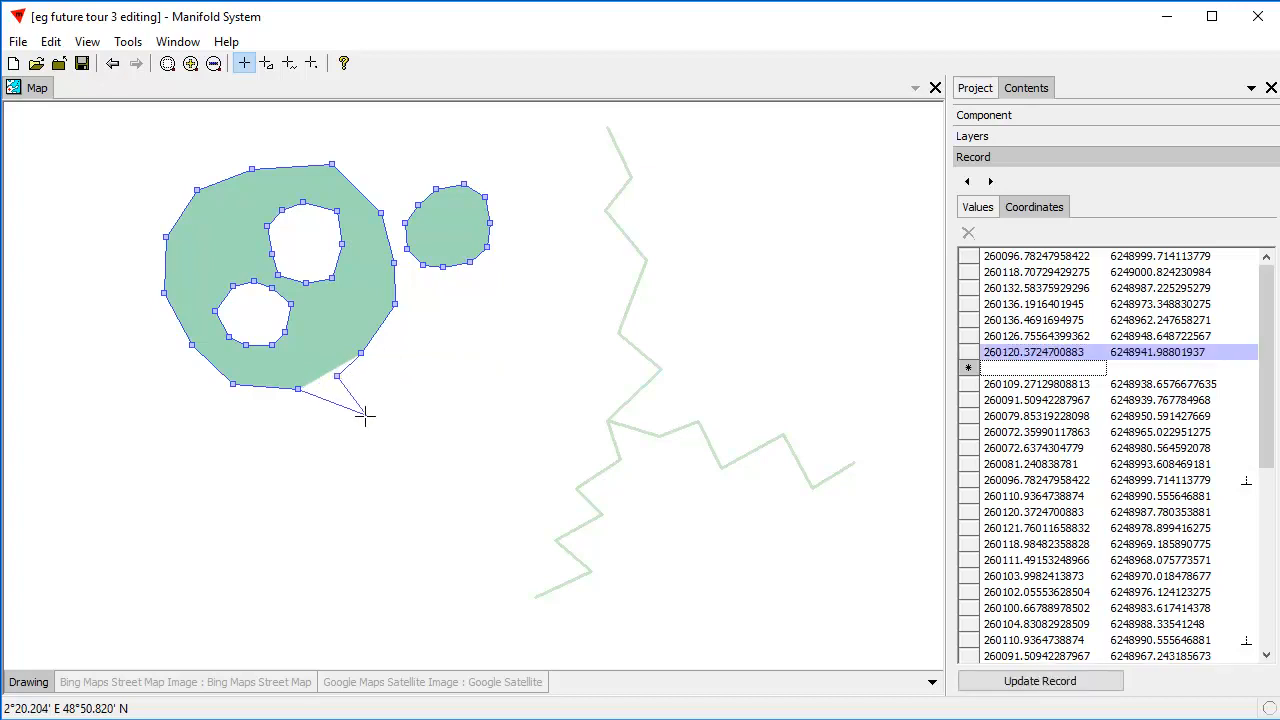
pyautogui.hotkey('ctrl', 'Return')
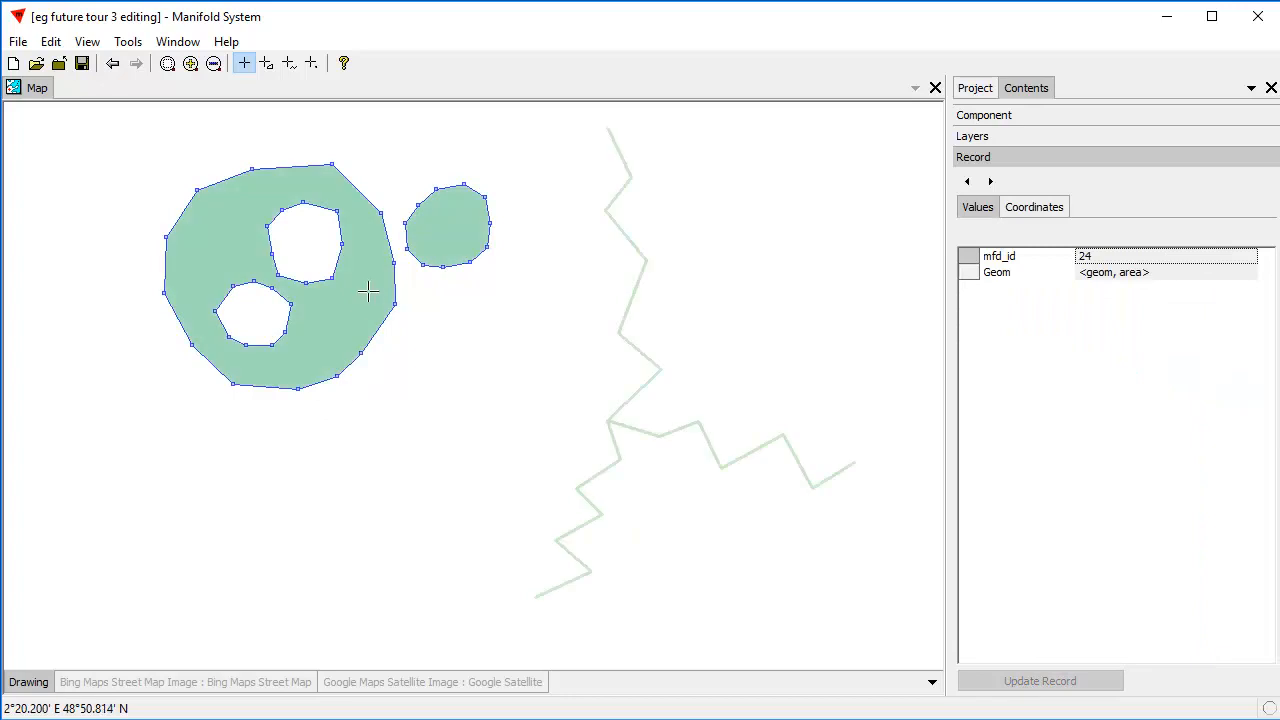
# Insert two vertices after the outline's right vertex near 260136, 6248962, at about 260138, 6248956 and 260135, 6248949.
pyautogui.click(1034, 207)
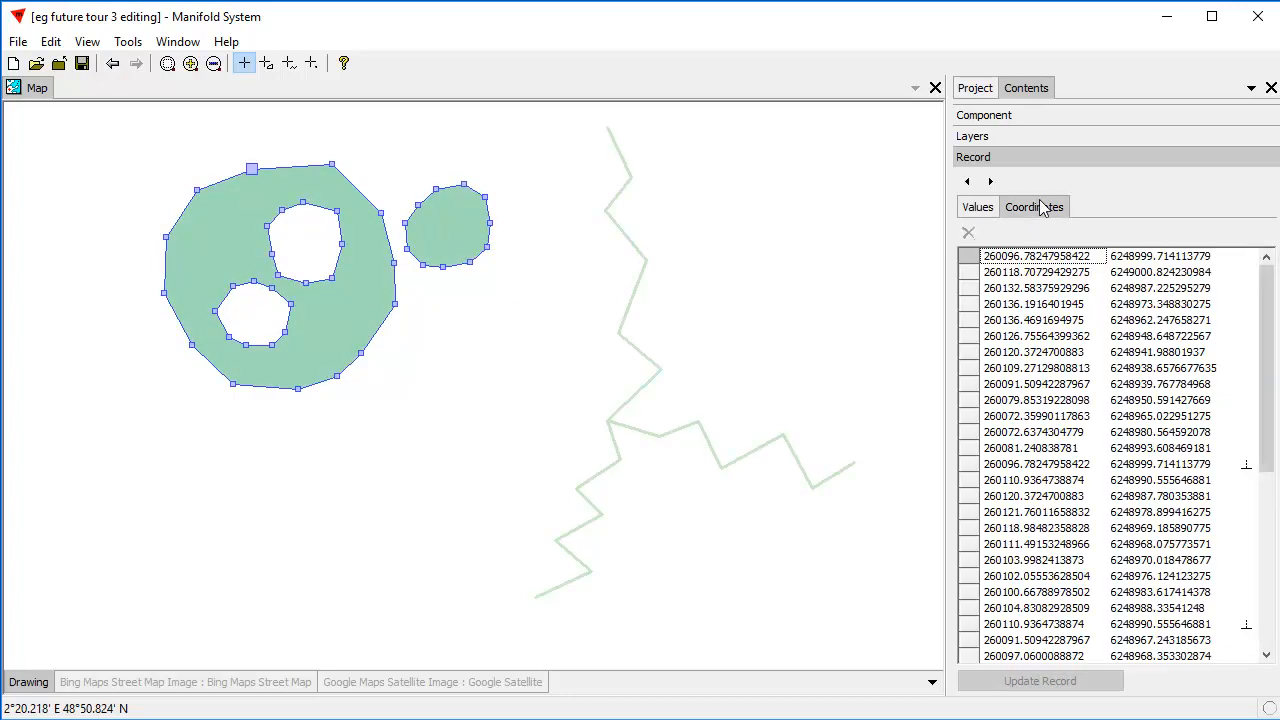
pyautogui.click(394, 304)
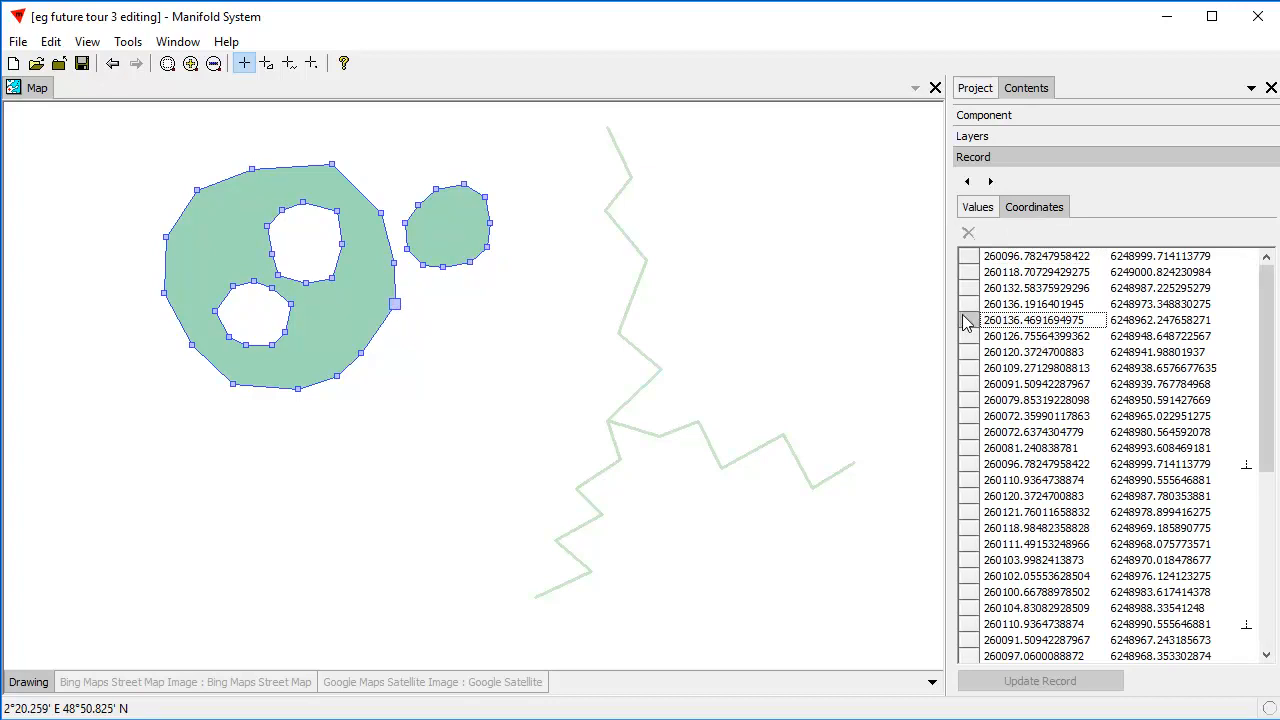
pyautogui.press('Insert')
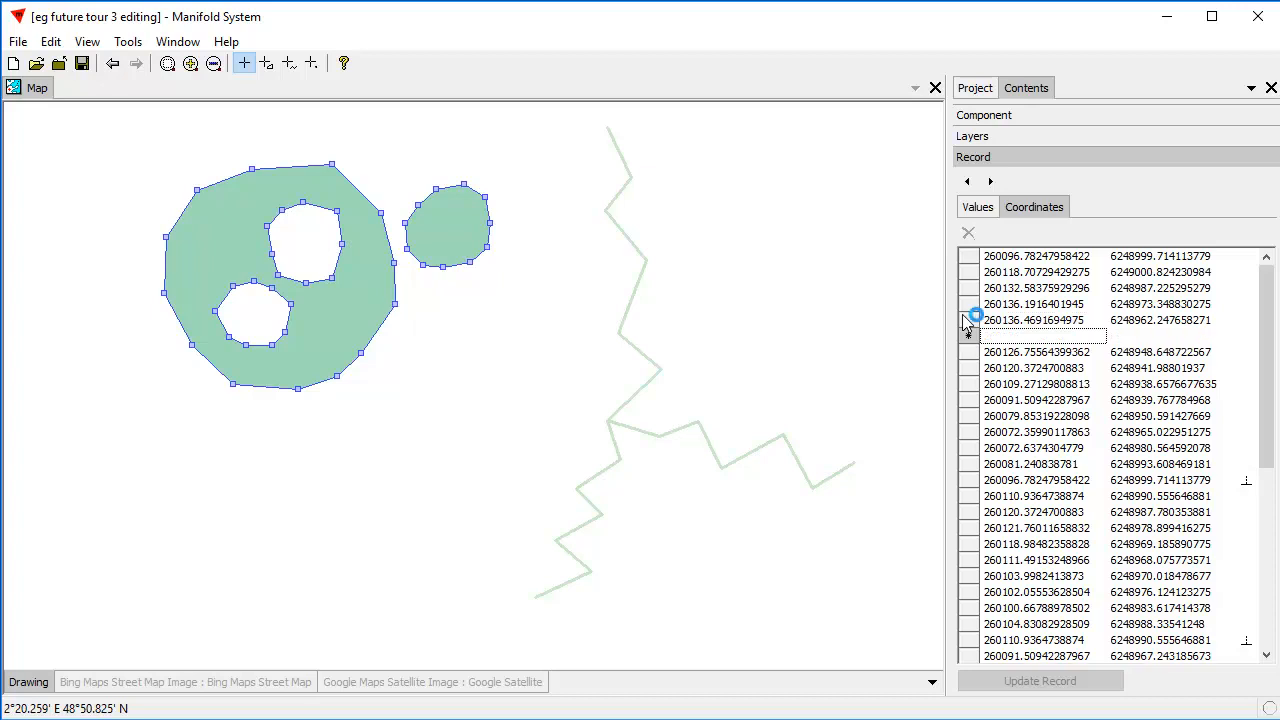
pyautogui.click(401, 326)
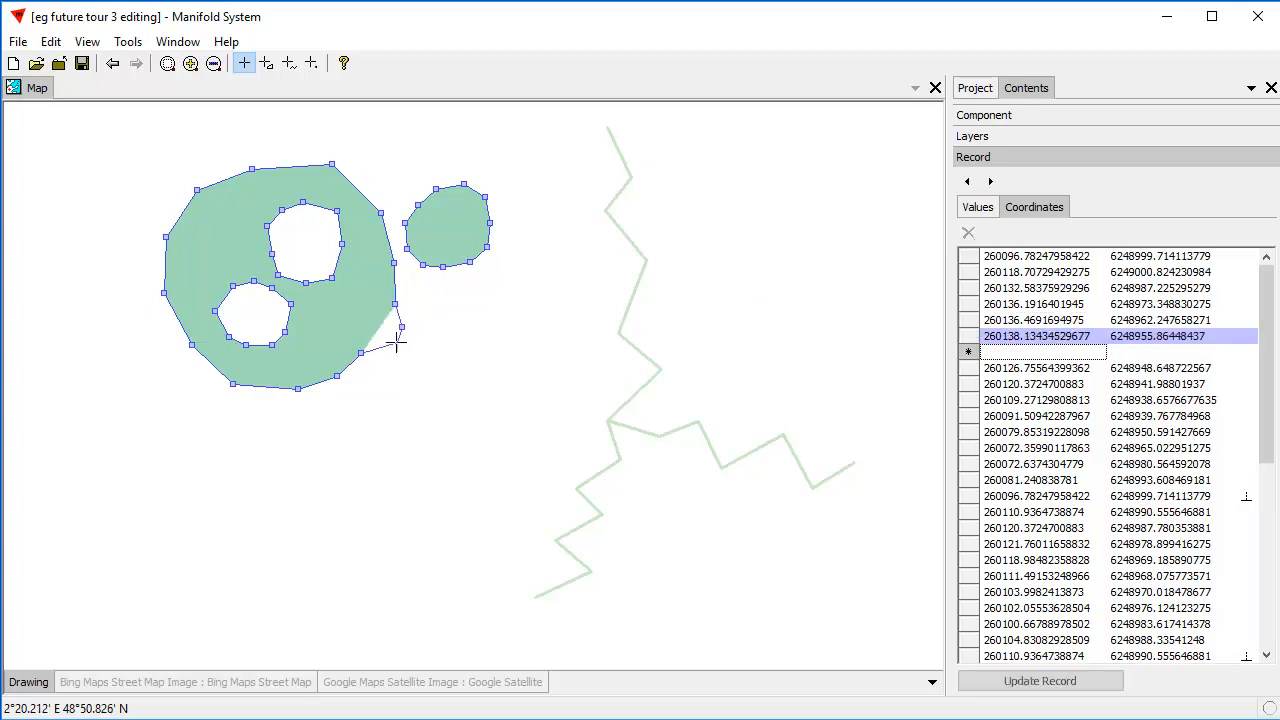
pyautogui.click(389, 351)
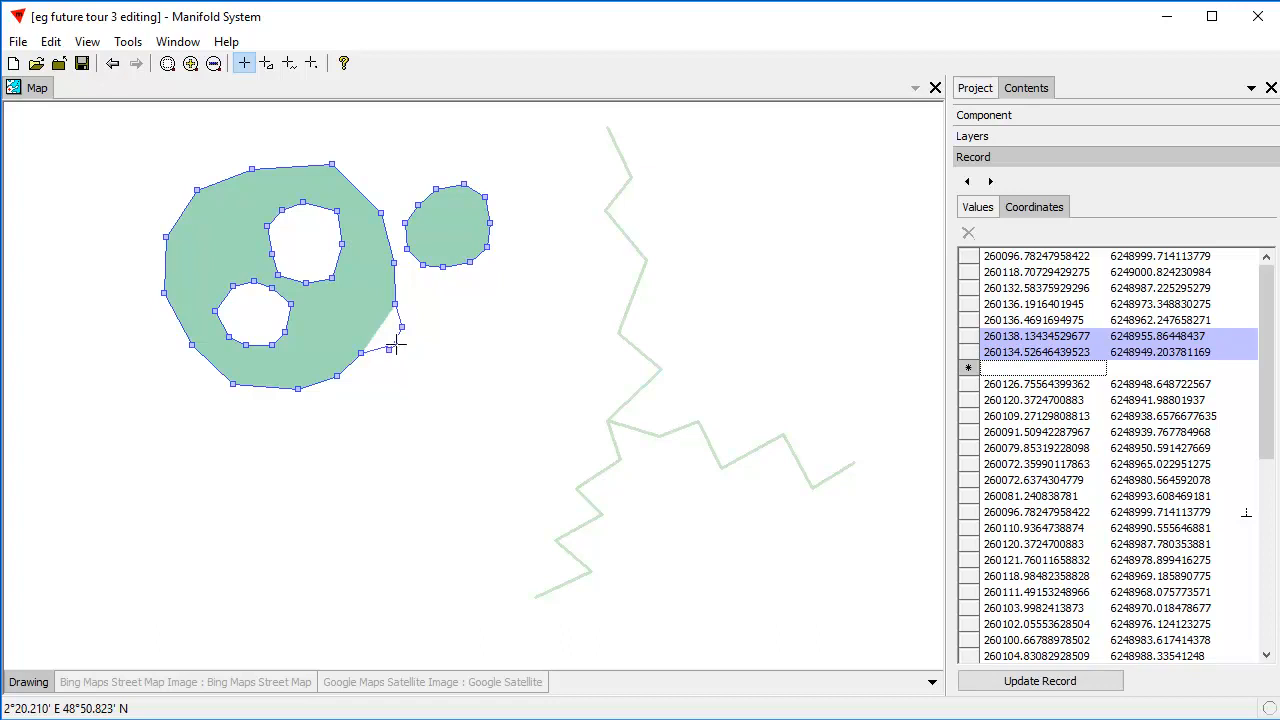
# Insert a vertex at about 260129, 6248997 after the outline's top-right vertex near 260119, 6249001, and update the area's record.
pyautogui.click(971, 289)
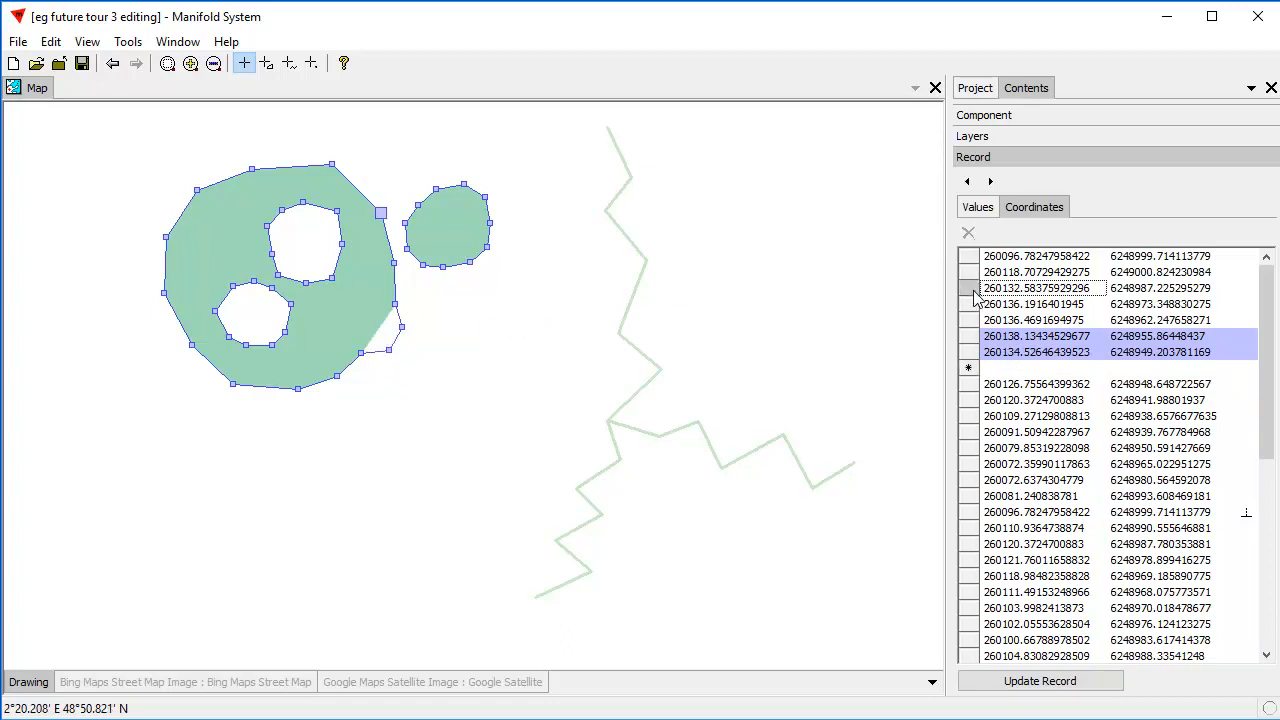
pyautogui.click(974, 272)
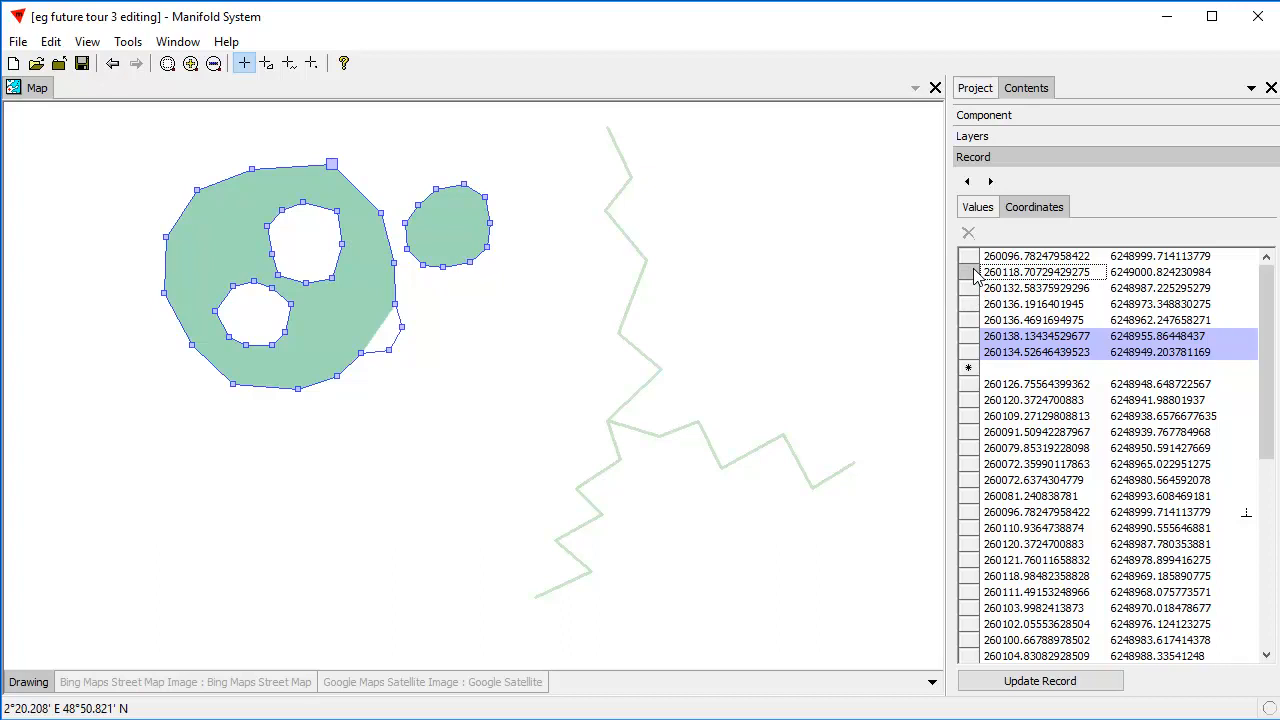
pyautogui.doubleClick(976, 277)
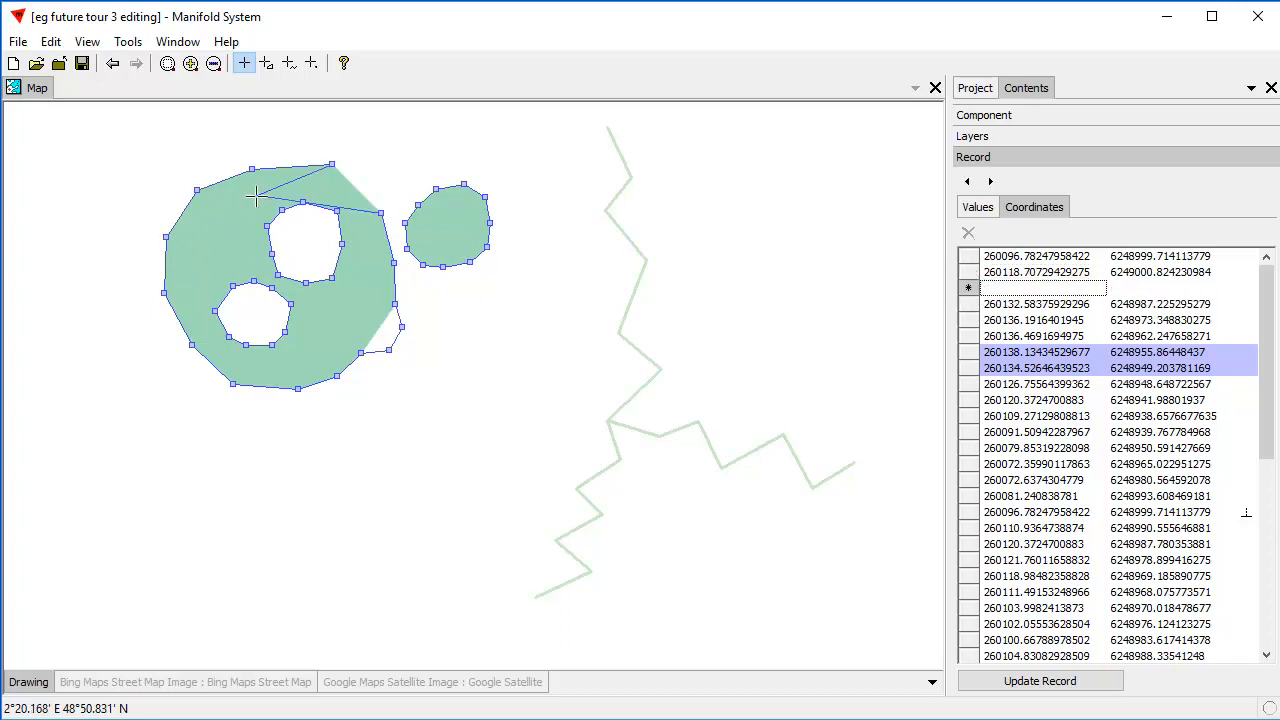
pyautogui.click(368, 178)
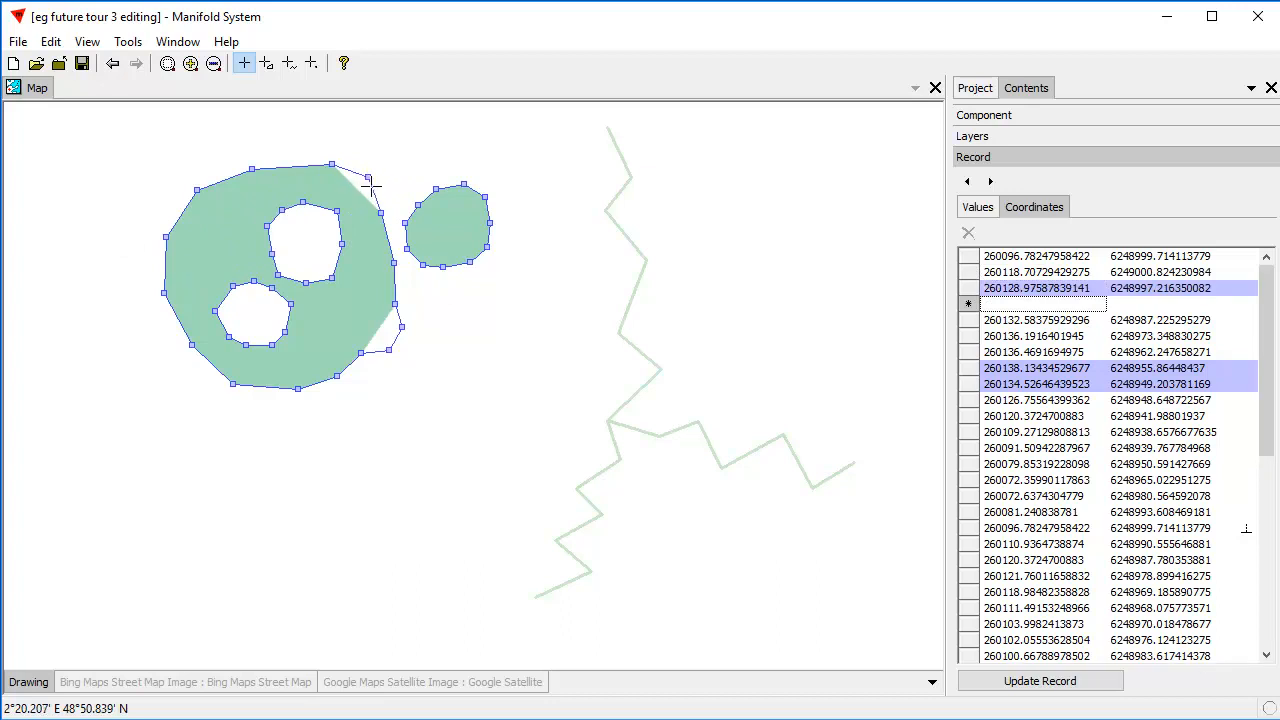
pyautogui.hotkey('ctrl', 'Return')
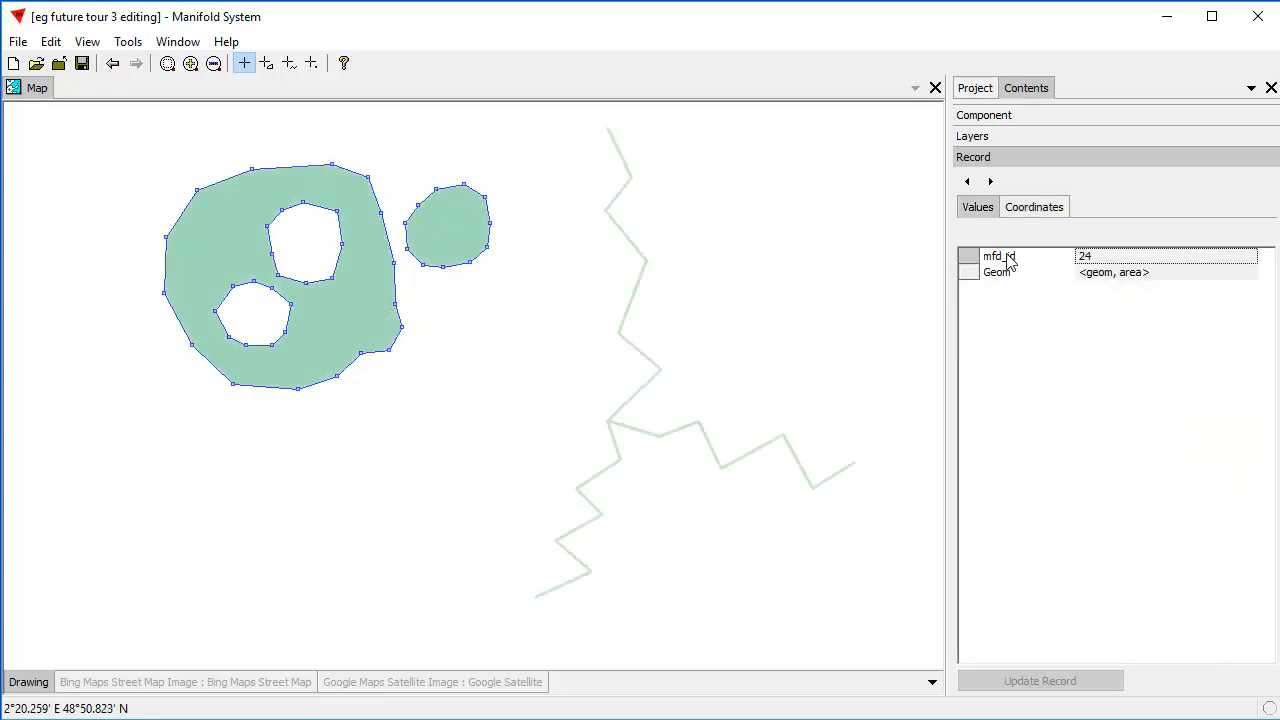
# Move five outline vertices outward to about 260129, 6248944; 260122, 6248940; 260140, 6248965; 260138, 6248973; and 260135, 6248989.
pyautogui.click(1045, 211)
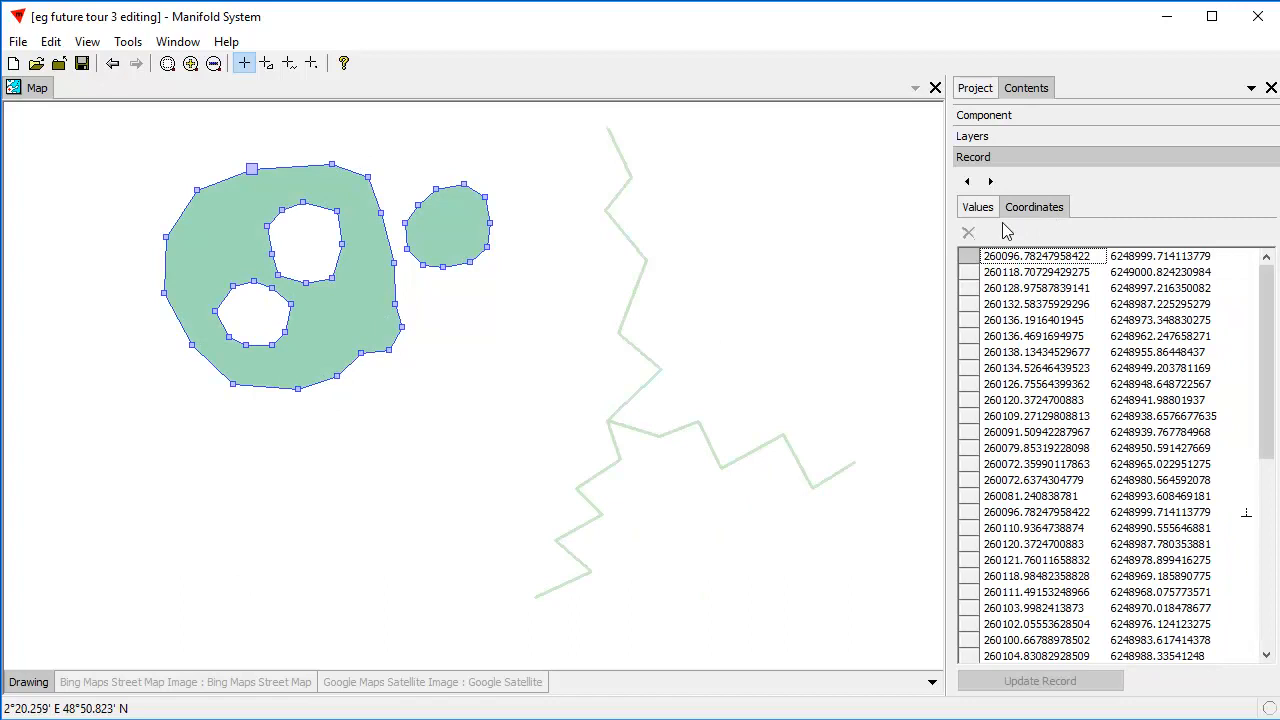
pyautogui.click(361, 358)
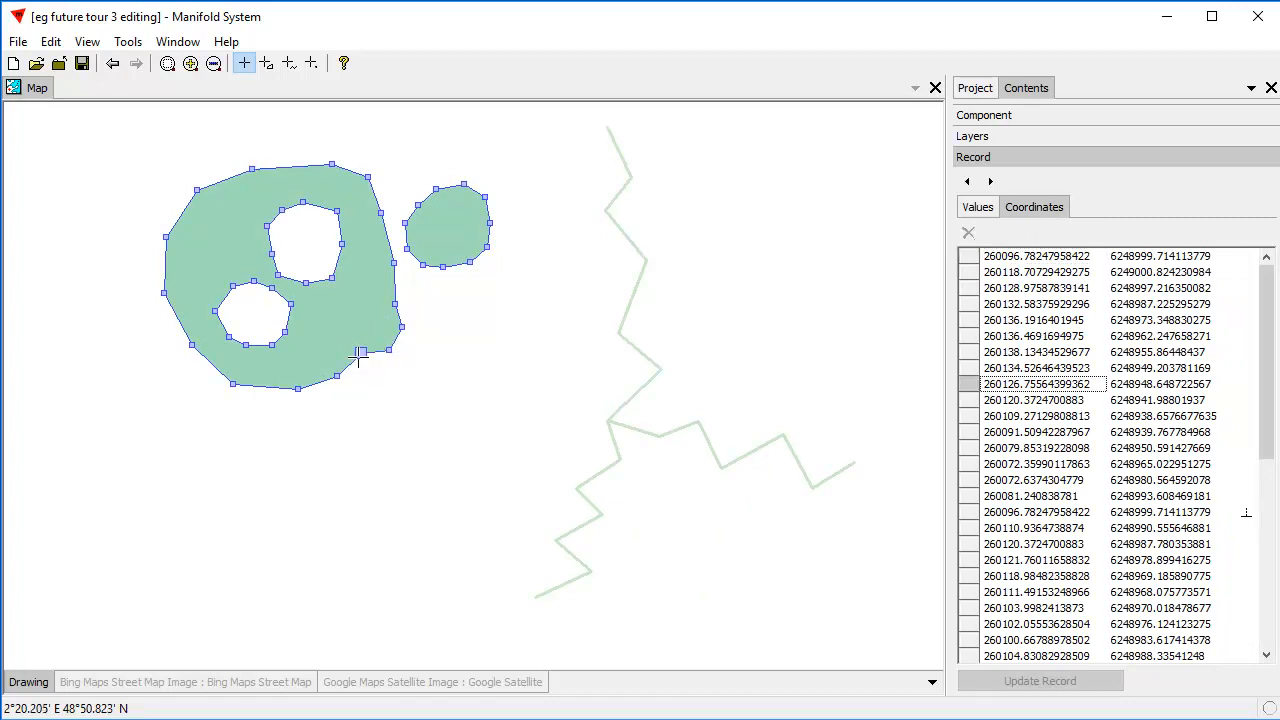
pyautogui.moveTo(357, 351); pyautogui.dragTo(343, 383)
pyautogui.moveTo(397, 302); pyautogui.dragTo(400, 262)
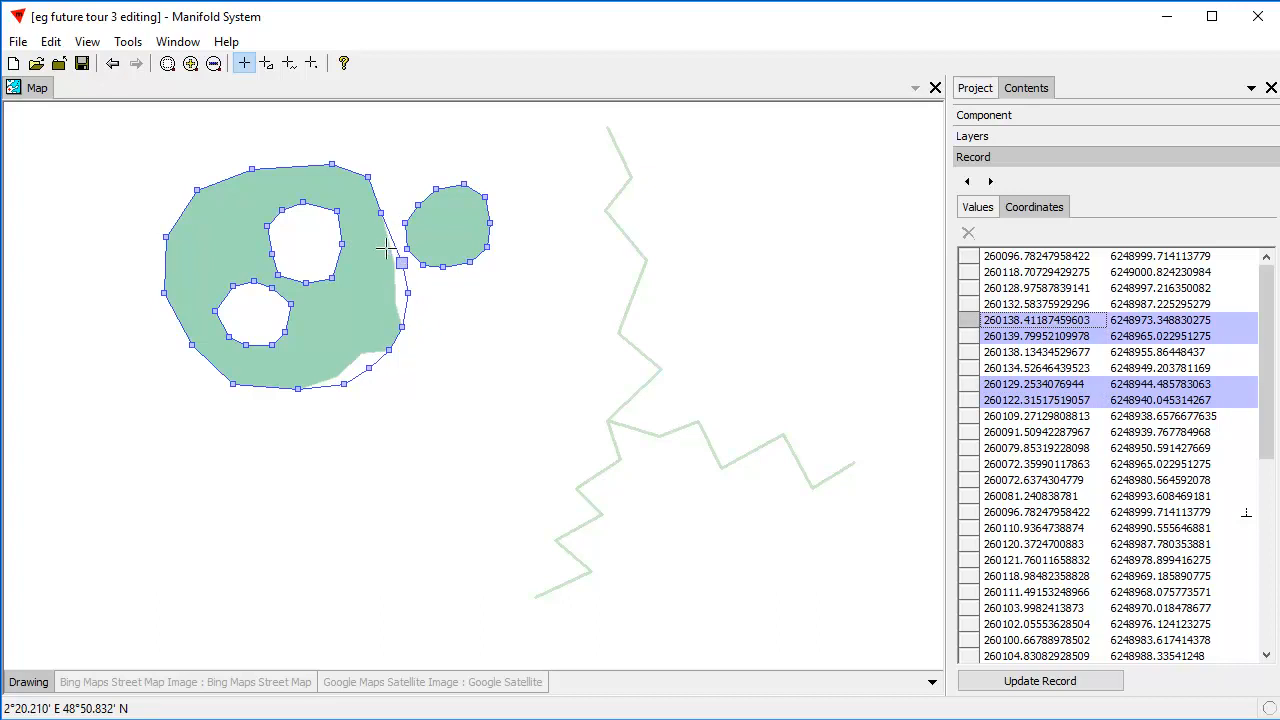
pyautogui.moveTo(376, 213); pyautogui.dragTo(403, 197)
pyautogui.moveTo(463, 357); pyautogui.dragTo(432, 419)
pyautogui.moveTo(497, 443)
pyautogui.mouseDown()
pyautogui.moveTo(505, 502)
pyautogui.moveTo(583, 406)
pyautogui.moveTo(479, 489)
pyautogui.mouseUp()
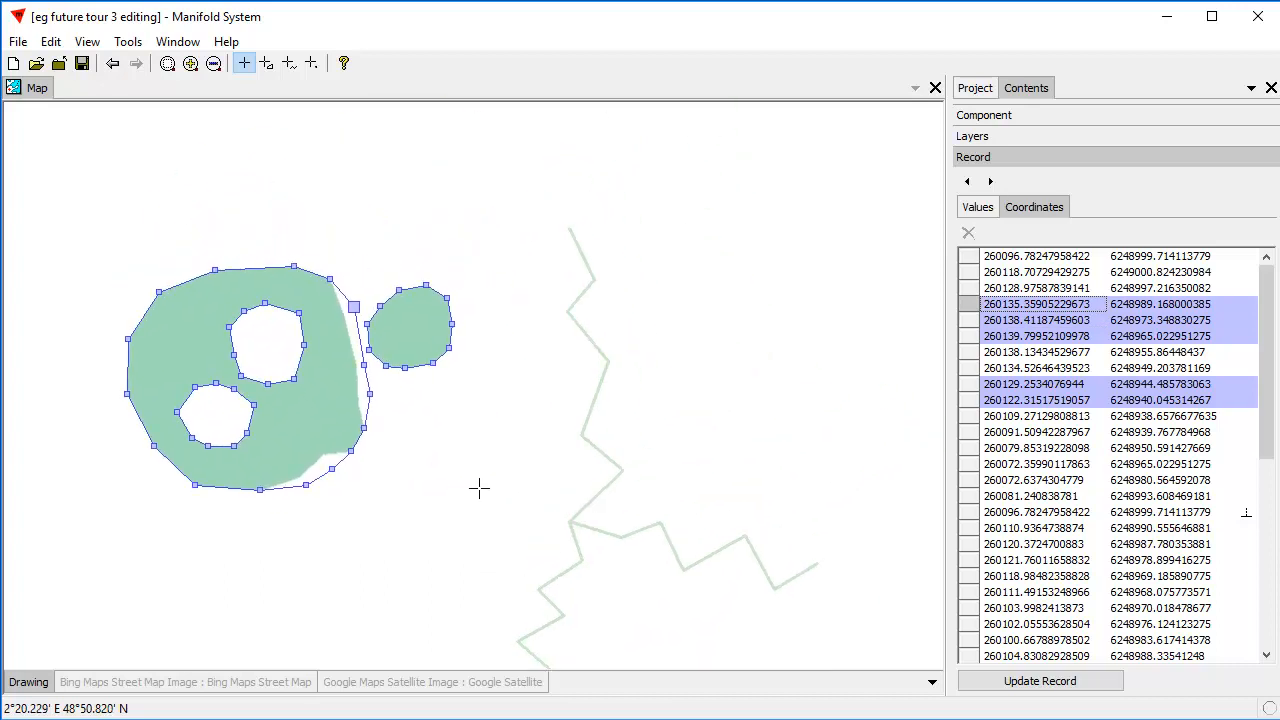
# Move the upper hole's lower-right vertex to about 260119, 6248971 and its upper-right vertex to about 260118, 6248987, and update the area's record.
pyautogui.click(294, 380)
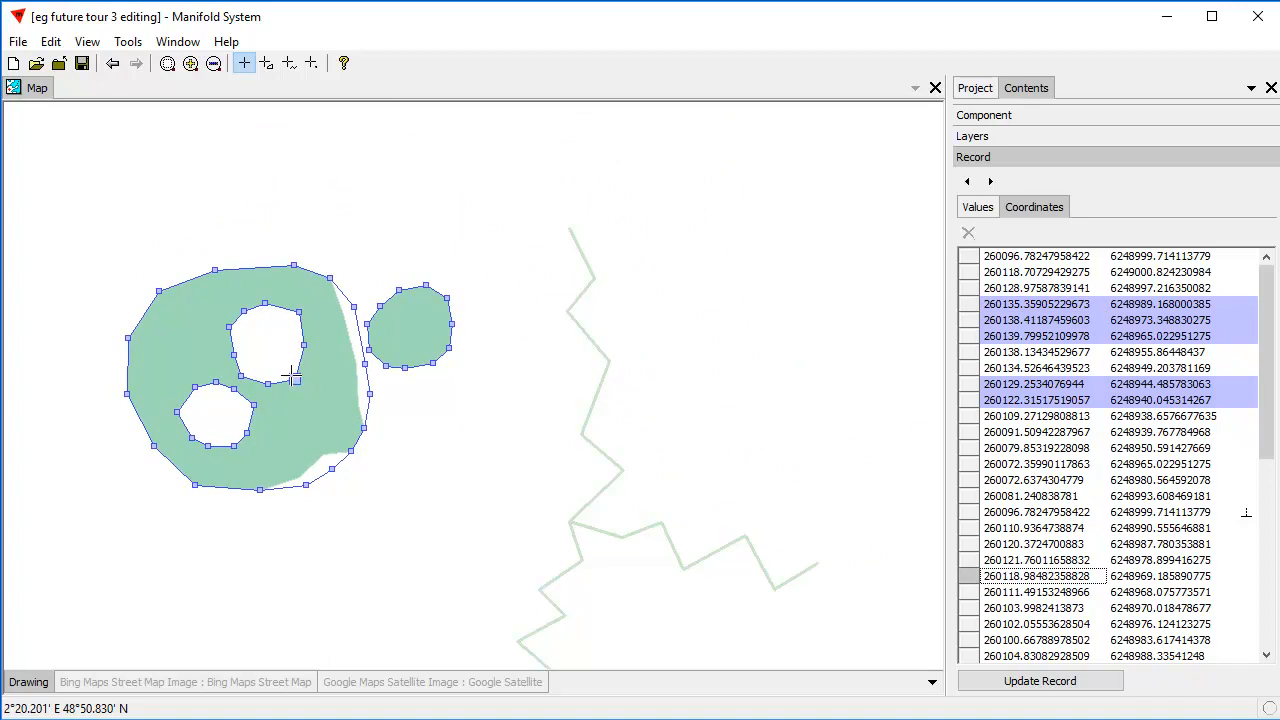
pyautogui.moveTo(293, 378); pyautogui.dragTo(294, 373)
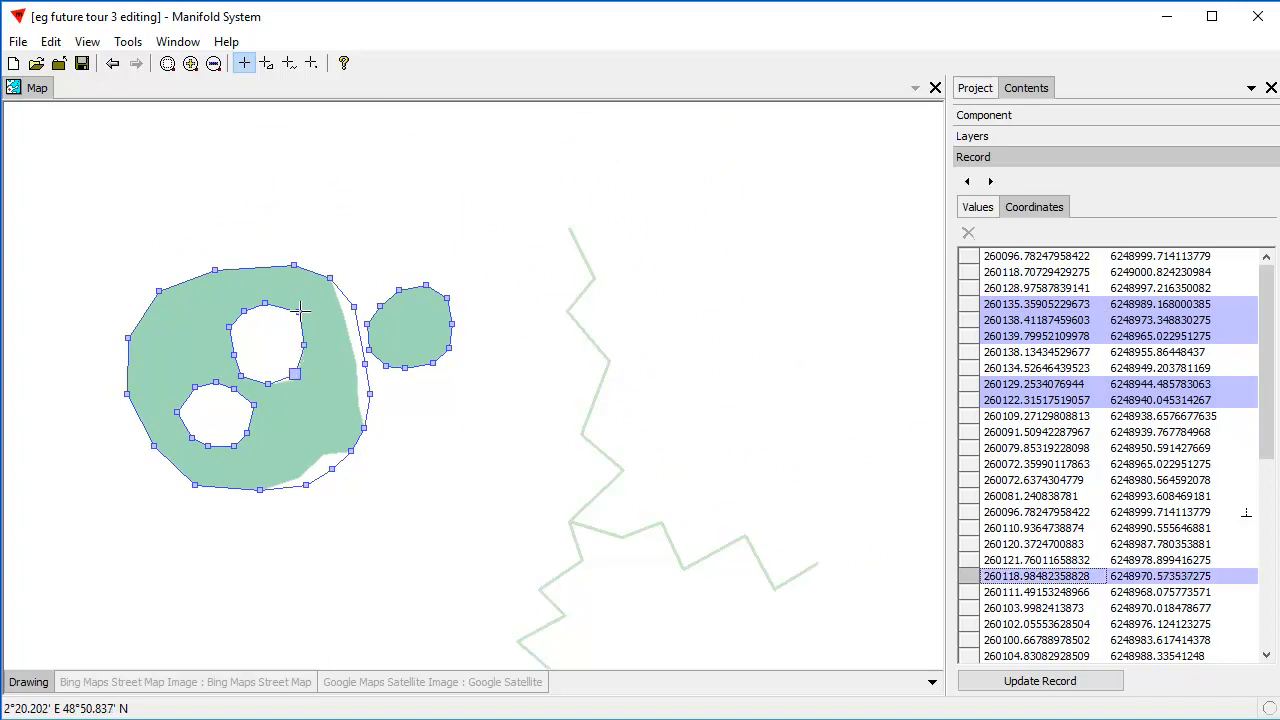
pyautogui.click(299, 313)
pyautogui.moveTo(299, 313); pyautogui.dragTo(292, 315)
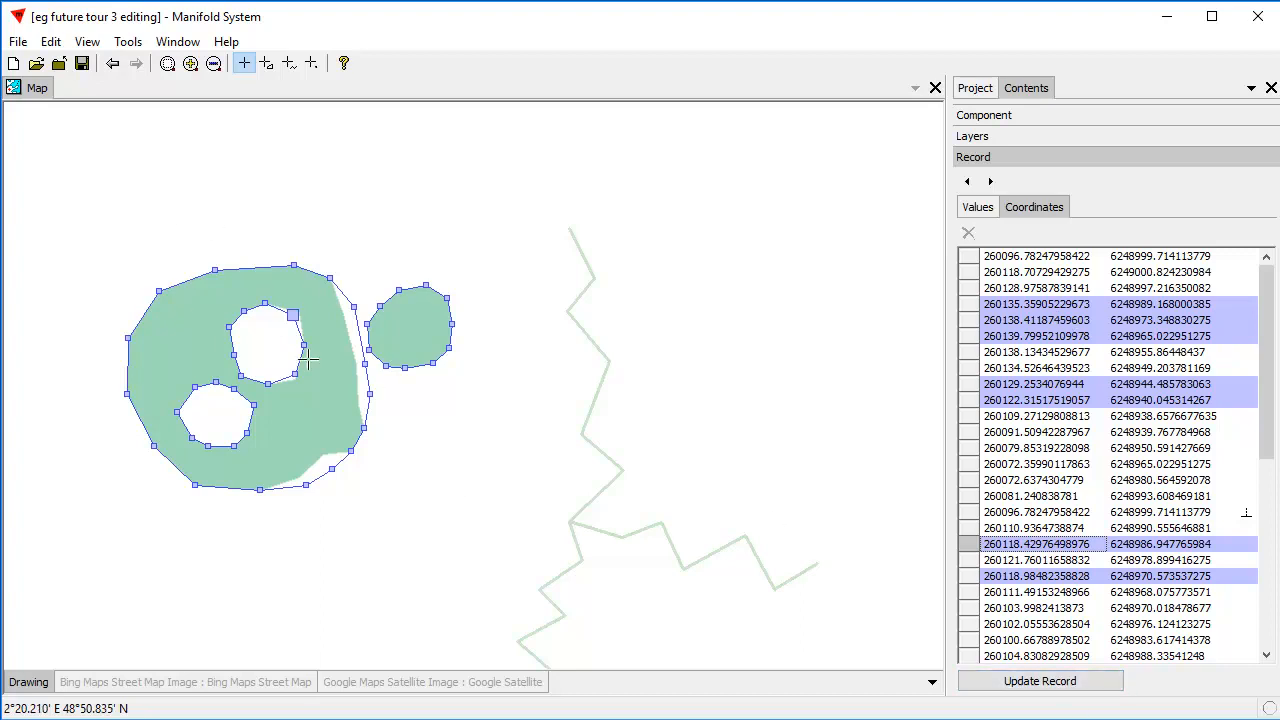
pyautogui.click(1037, 681)
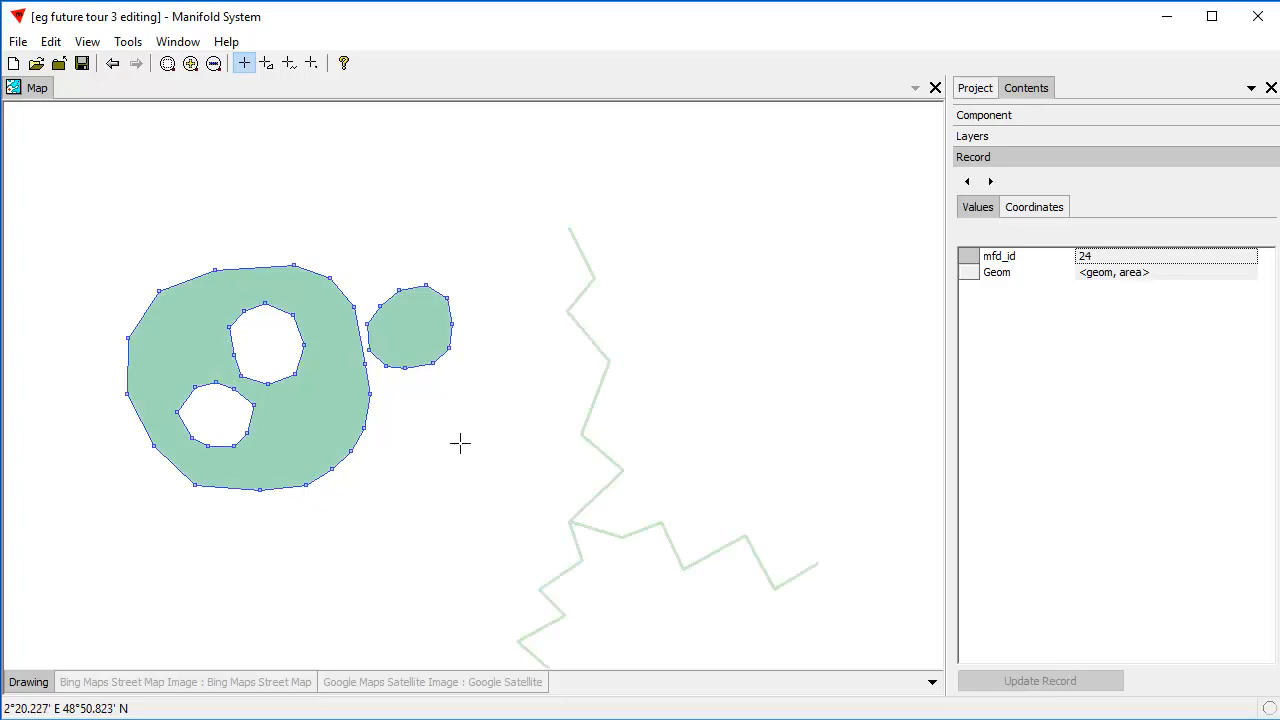
# Deselect the edited area, and delete all objects in the drawing.
pyautogui.click(492, 457)
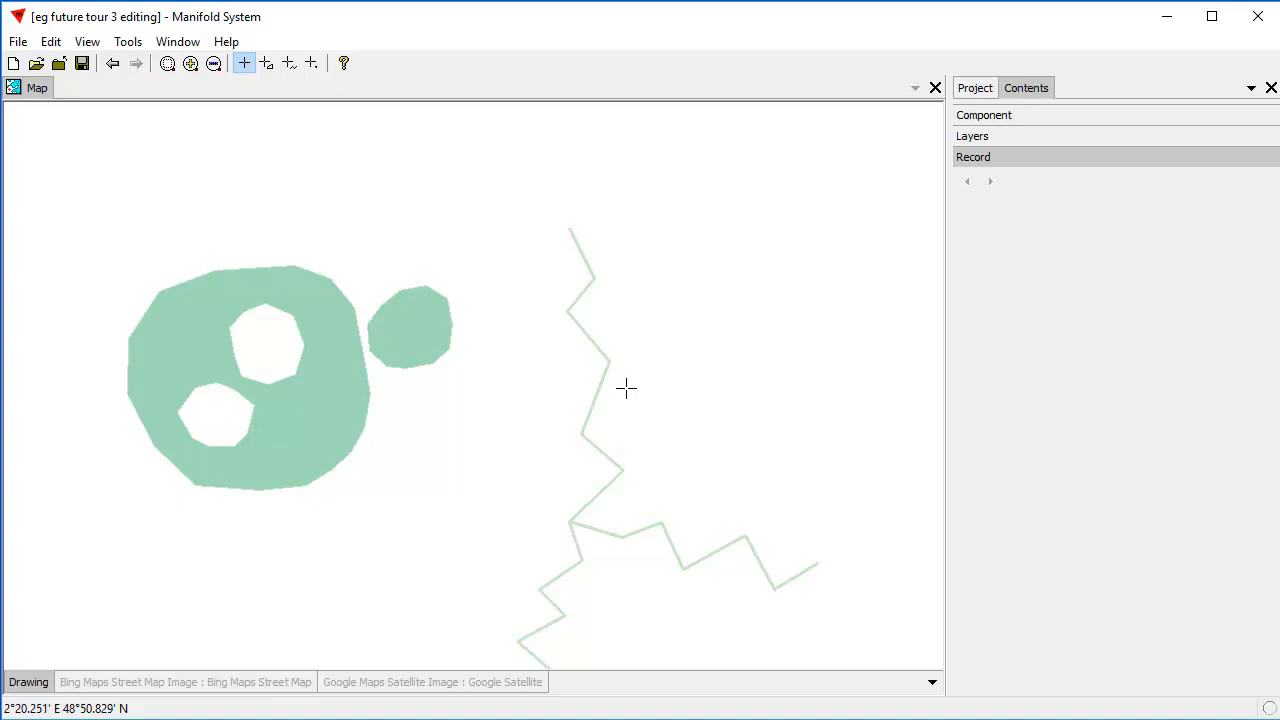
pyautogui.hotkey('ctrl', 'a')
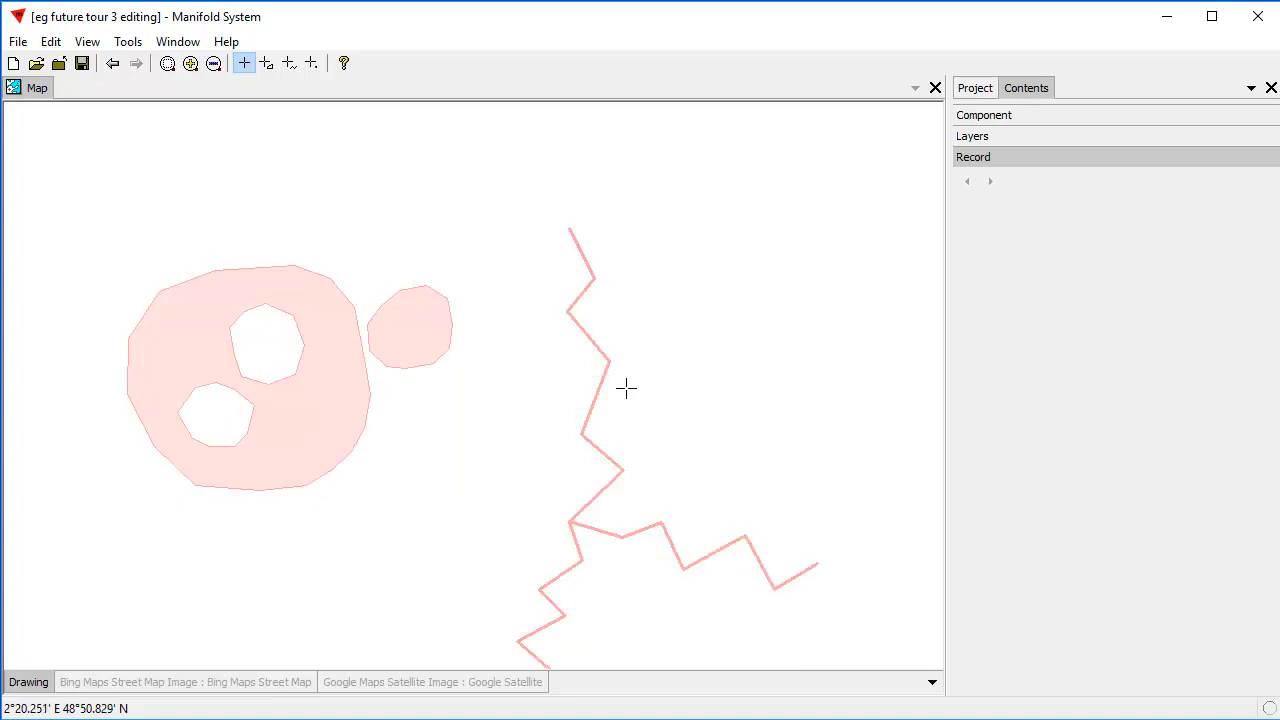
pyautogui.press('Delete')
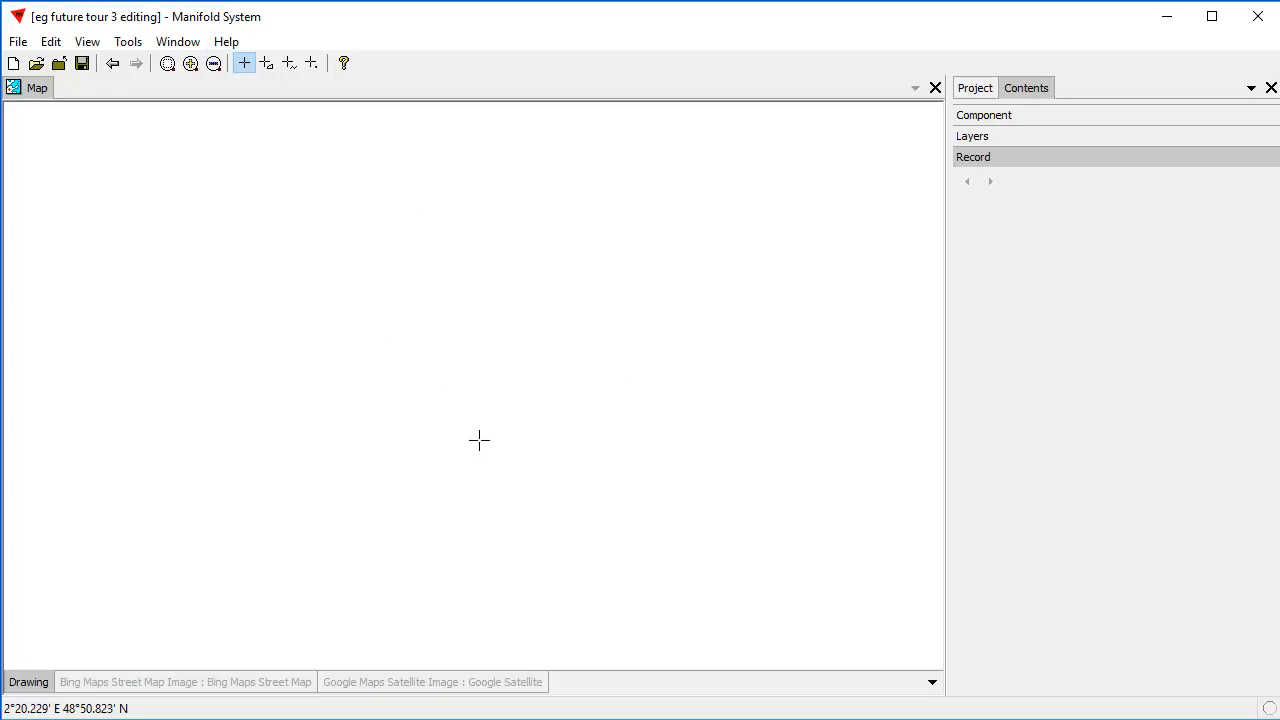
# Show the Google Maps Satellite Image layer and frame the octagonal pond between the two half-round lawns.
pyautogui.click(420, 682)
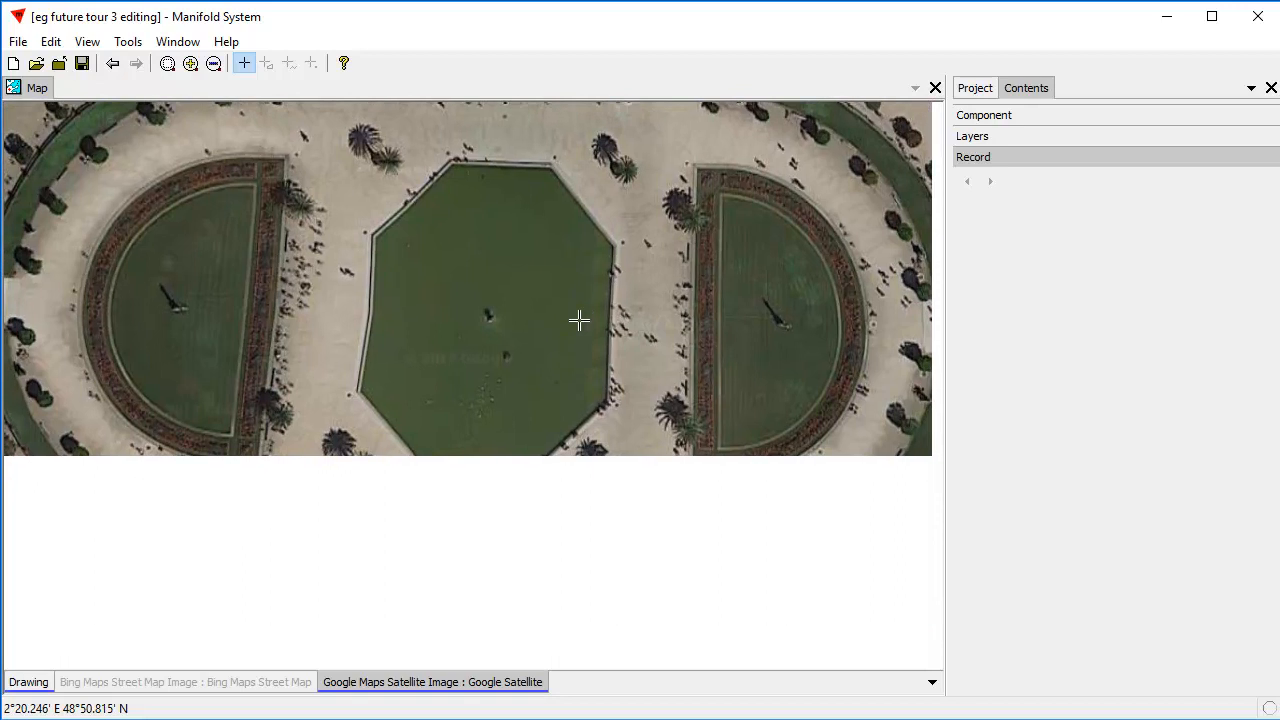
pyautogui.scroll(-2, 660, 300)
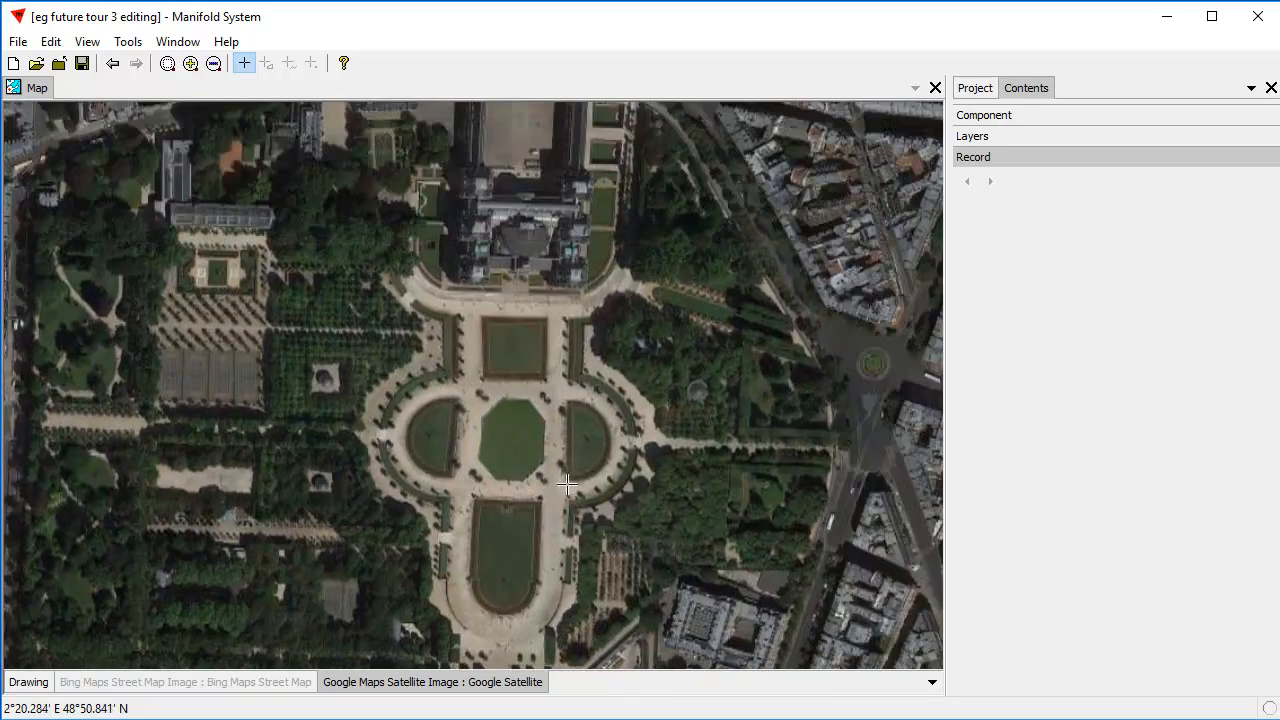
pyautogui.moveTo(667, 505); pyautogui.dragTo(618, 424)
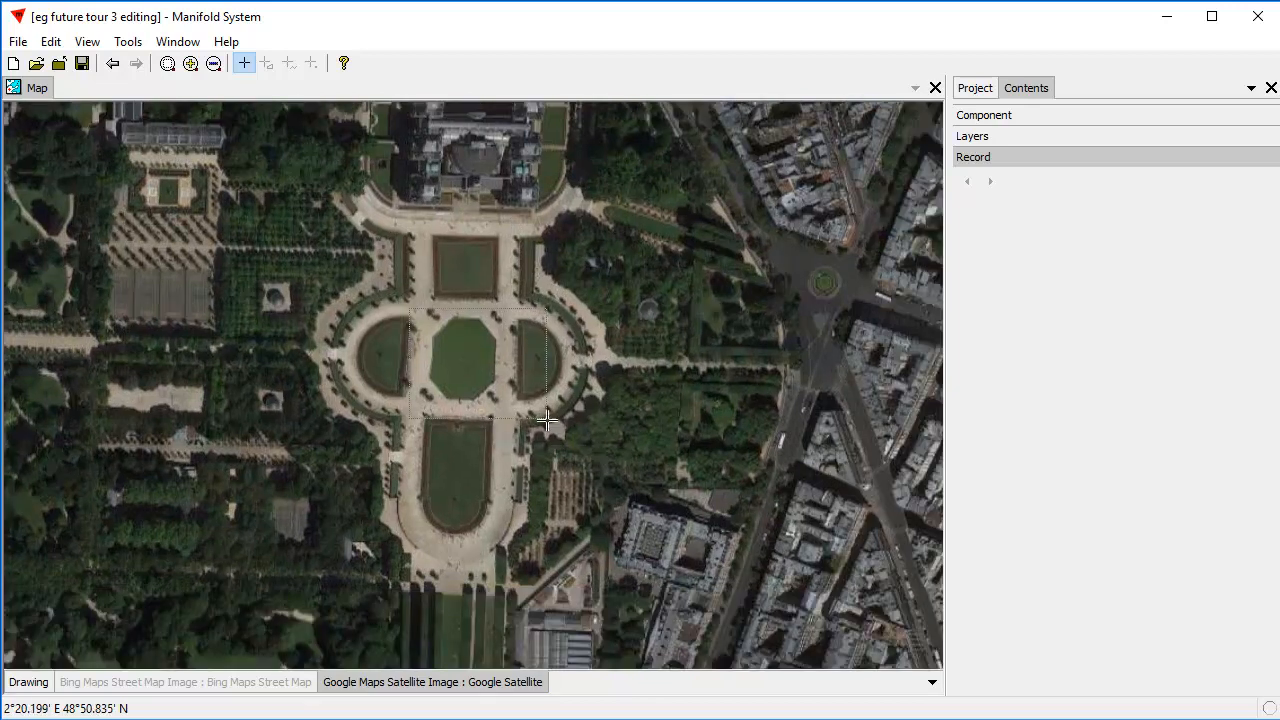
pyautogui.scroll(5, 414, 288)
pyautogui.moveTo(414, 288); pyautogui.dragTo(449, 329)
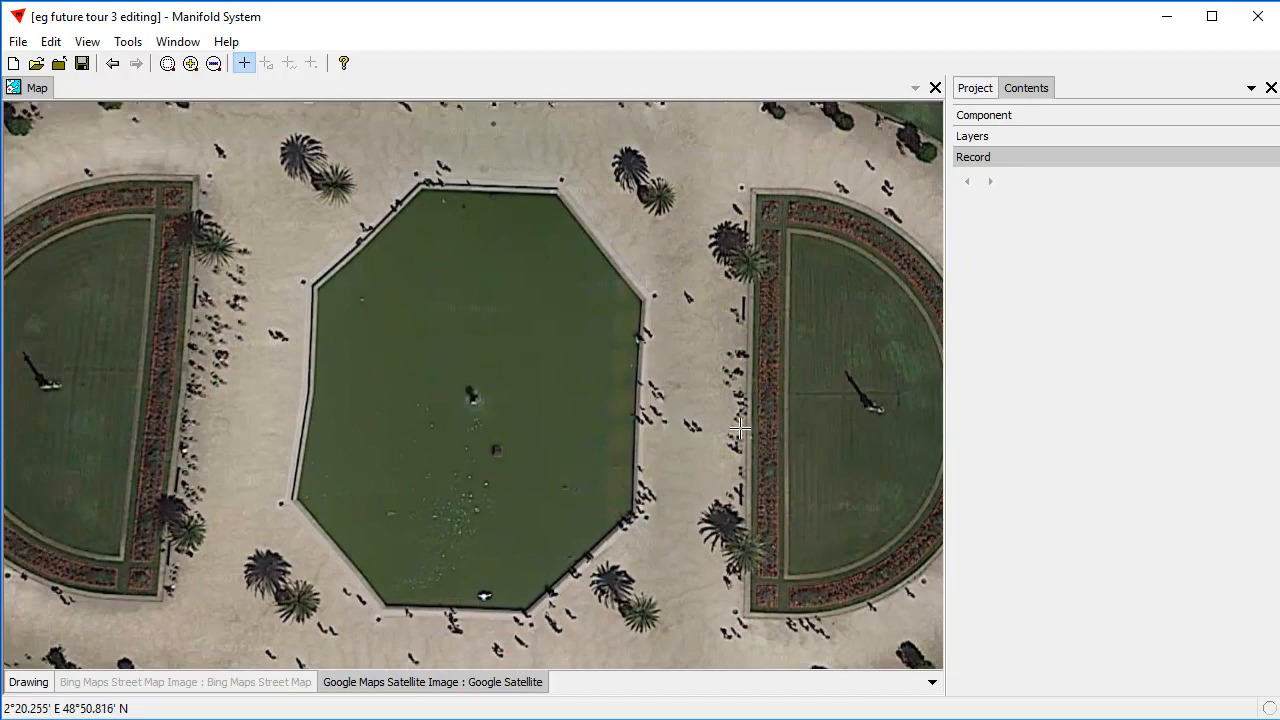
# Start an area in the Drawing layer at the pond's four upper corners: about 260144, 6248950; 260166, 6248970; 260193, 6248969; and 260211, 6248947.
pyautogui.click(24, 684)
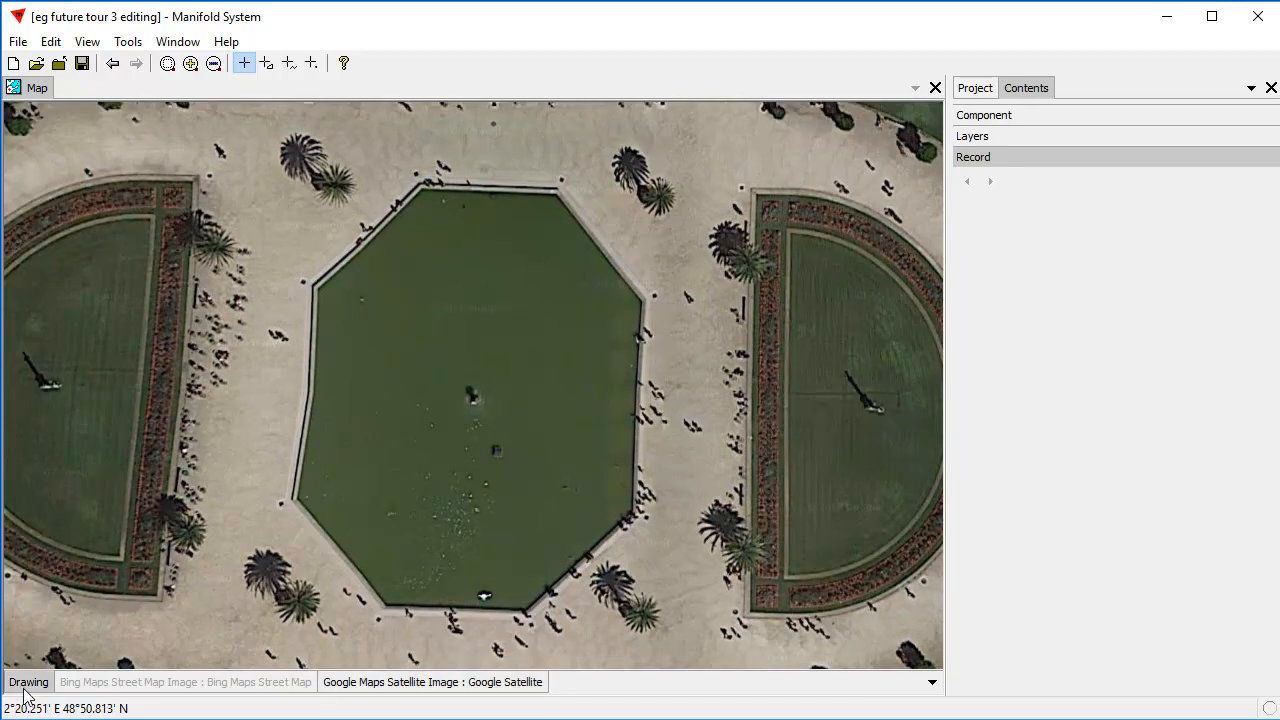
pyautogui.click(267, 64)
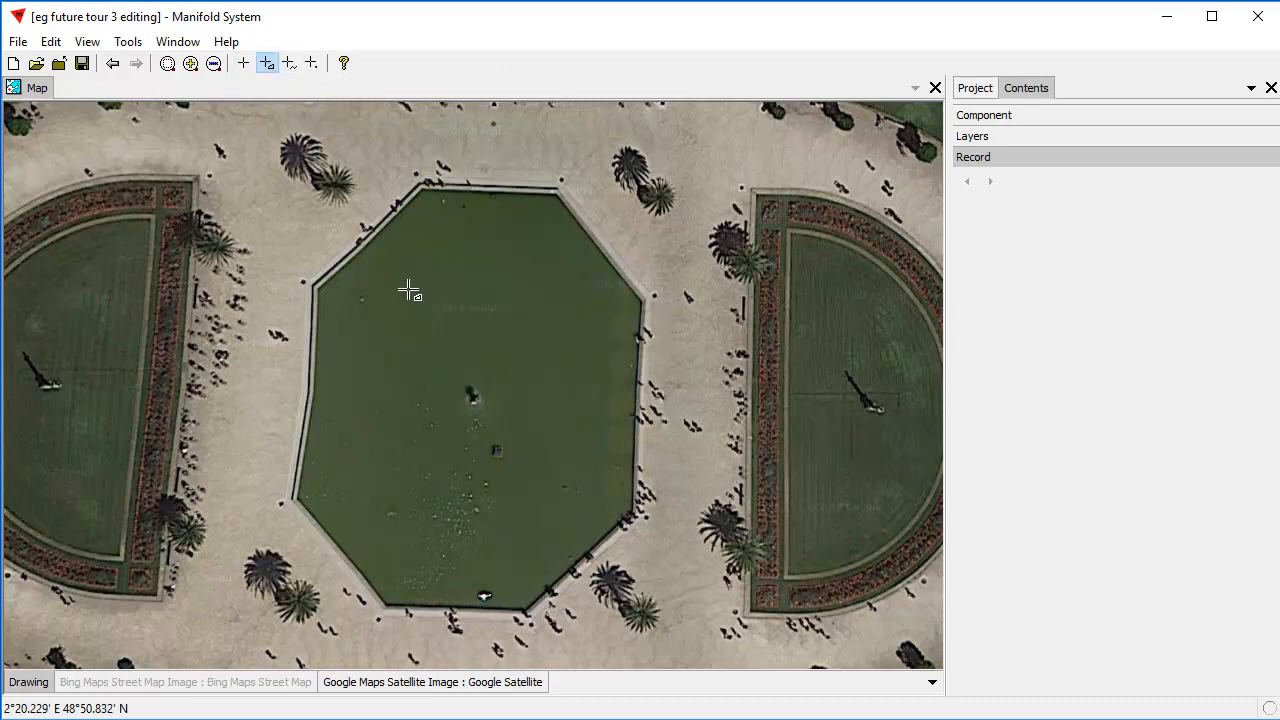
pyautogui.click(314, 288)
pyautogui.click(424, 187)
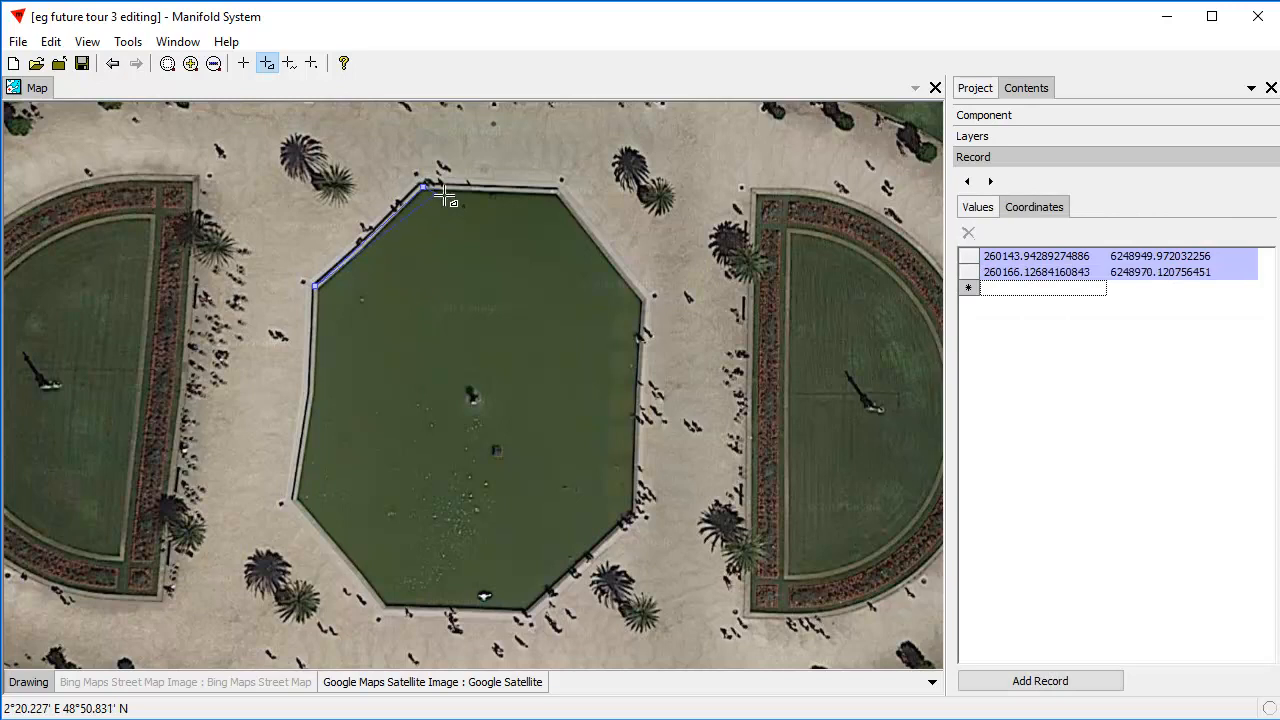
pyautogui.click(557, 191)
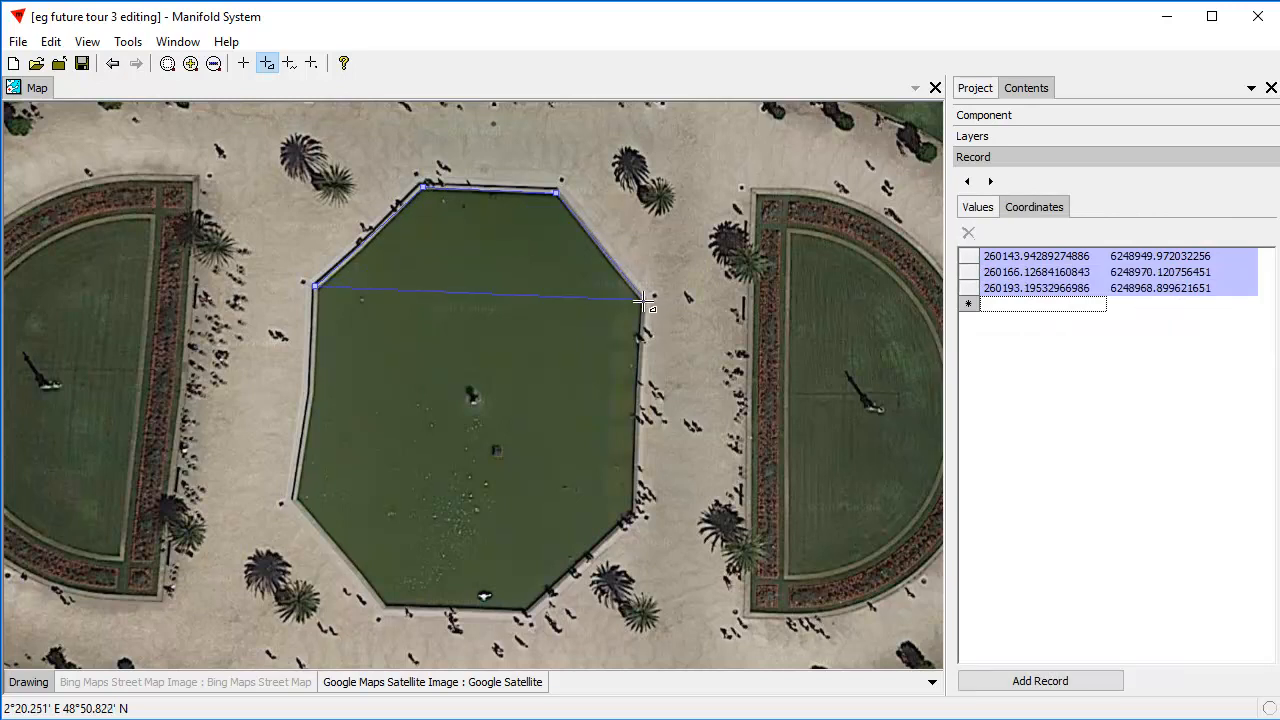
pyautogui.moveTo(643, 301); pyautogui.dragTo(649, 302)
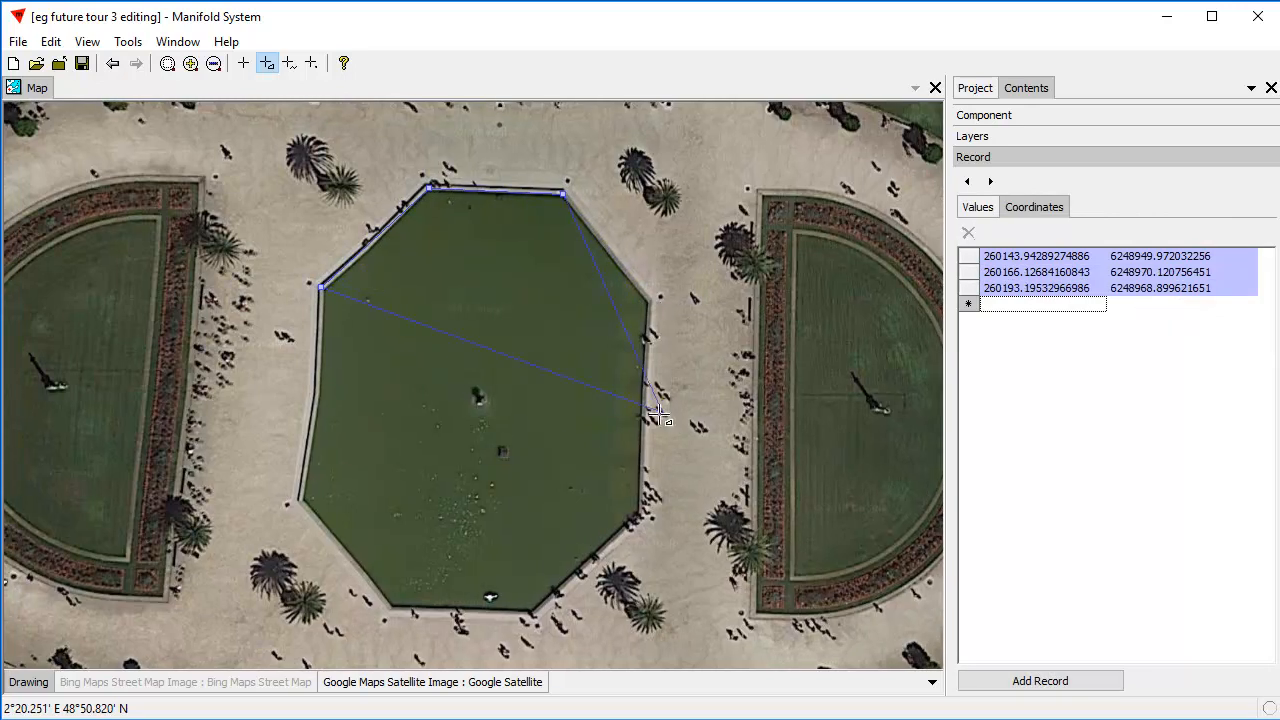
pyautogui.click(648, 300)
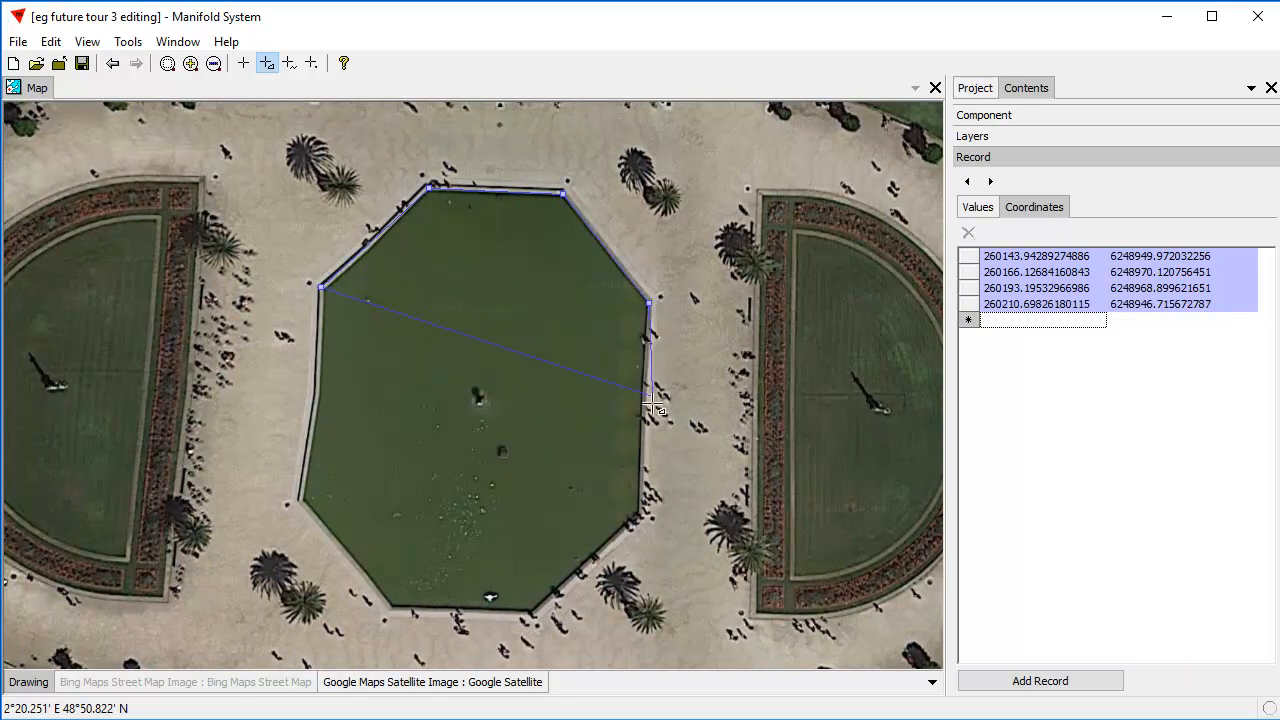
# Trace the pond's lower half through about 260209, 6248904; 260187, 6248884; 260159, 6248884; 260139, 6248907; and 260144, 6248929, and add the area's record.
pyautogui.click(641, 513)
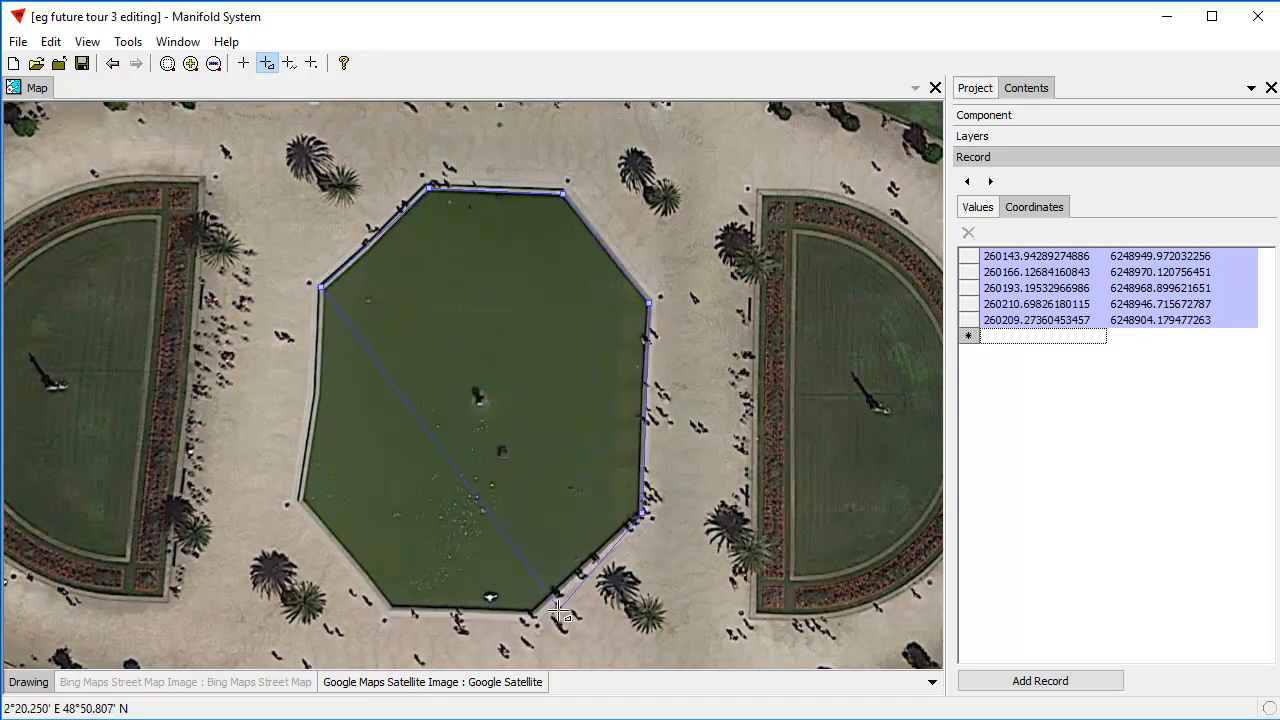
pyautogui.click(532, 612)
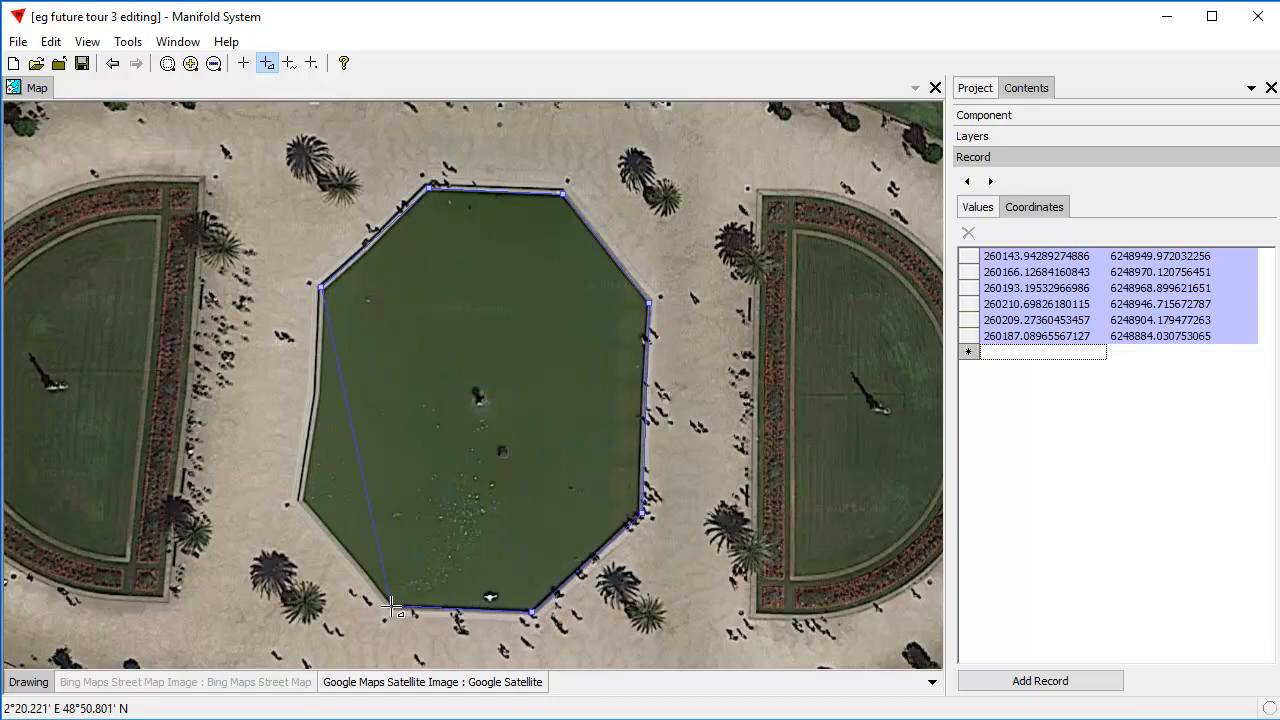
pyautogui.click(393, 609)
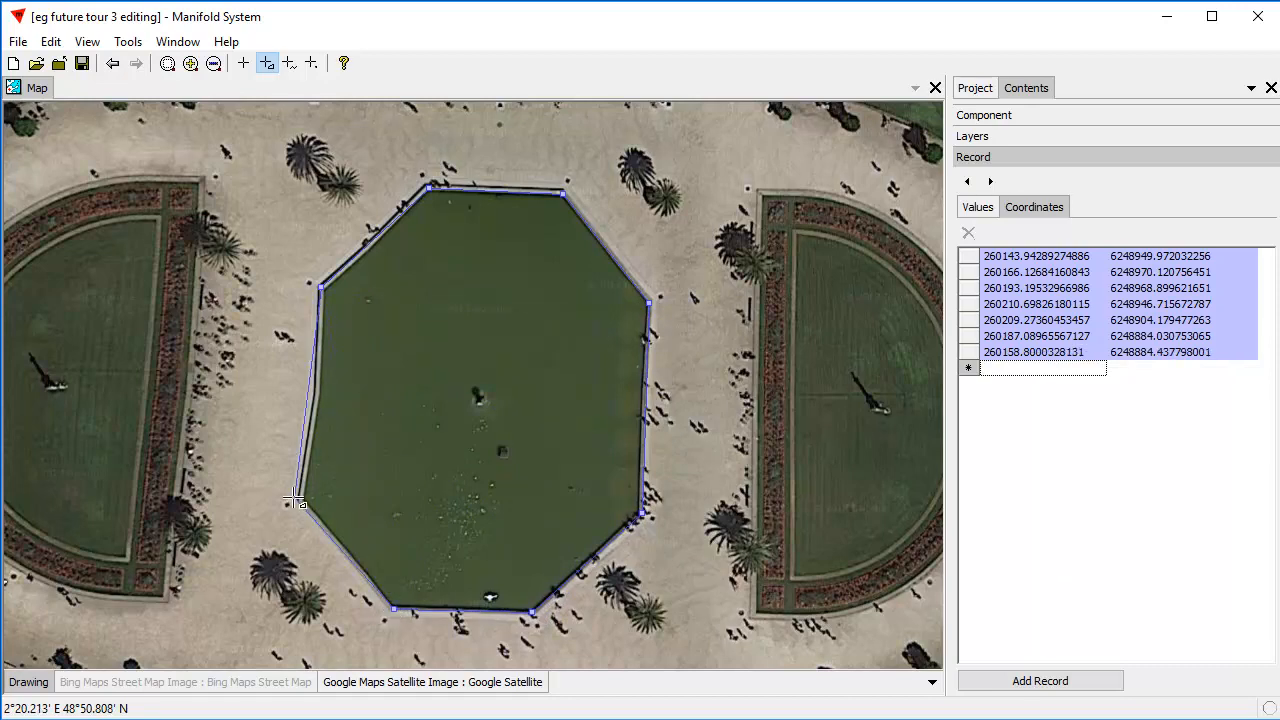
pyautogui.click(299, 499)
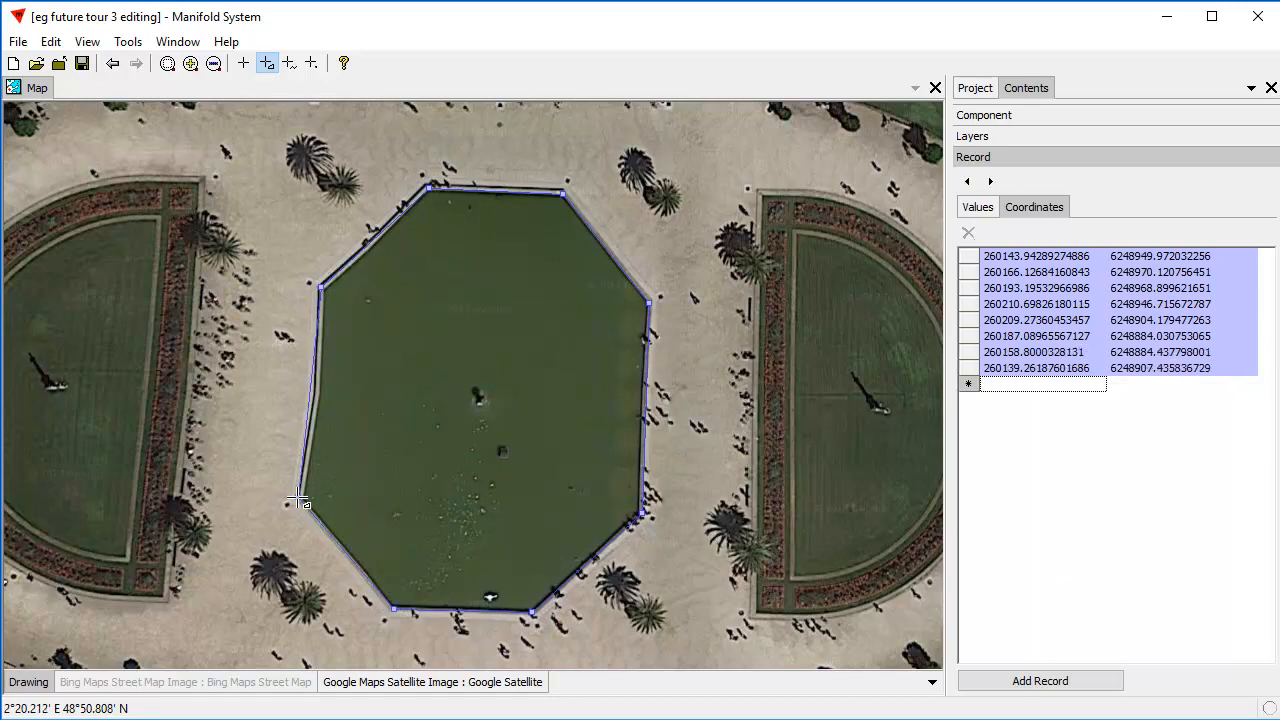
pyautogui.click(319, 390)
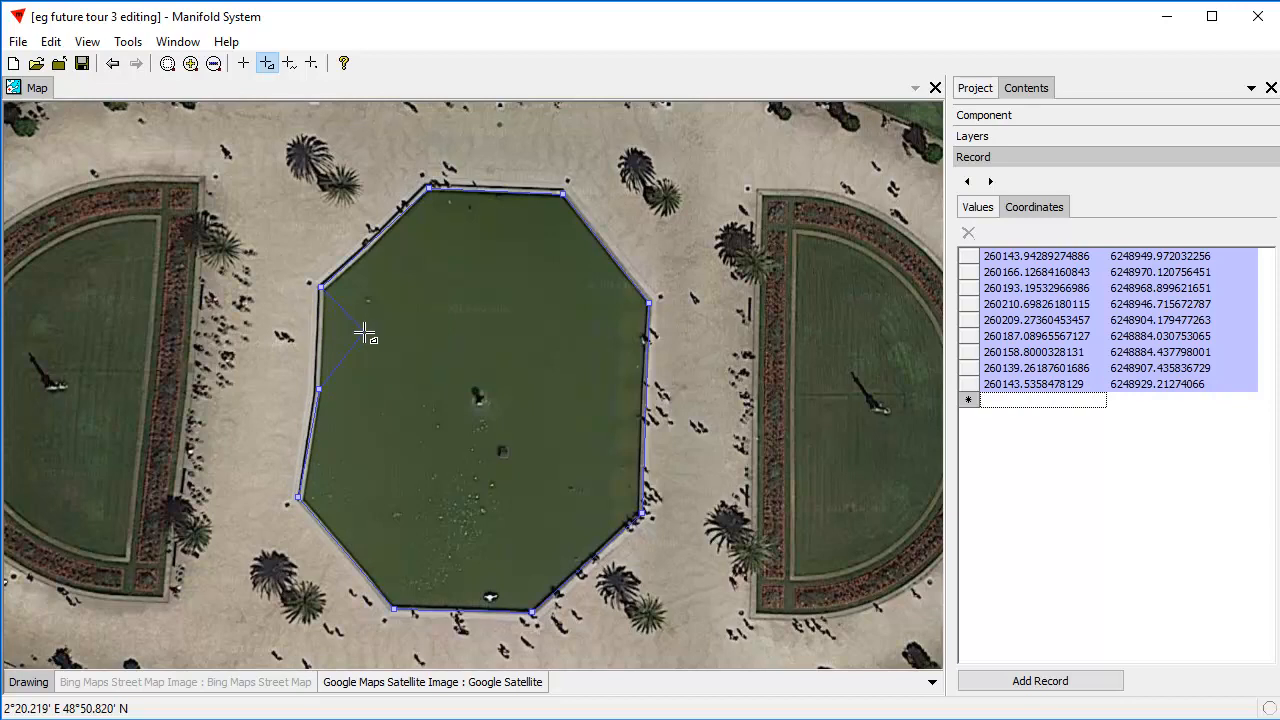
pyautogui.scroll(5, 371, 337)
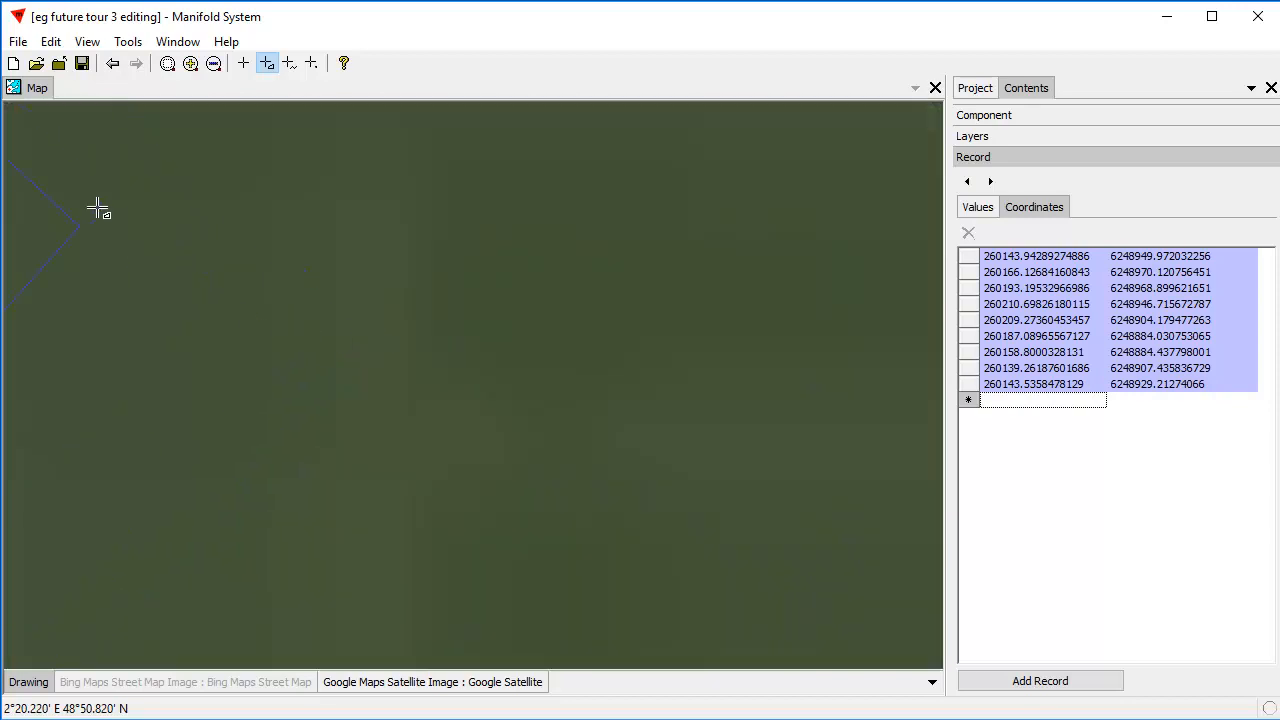
pyautogui.click(115, 64)
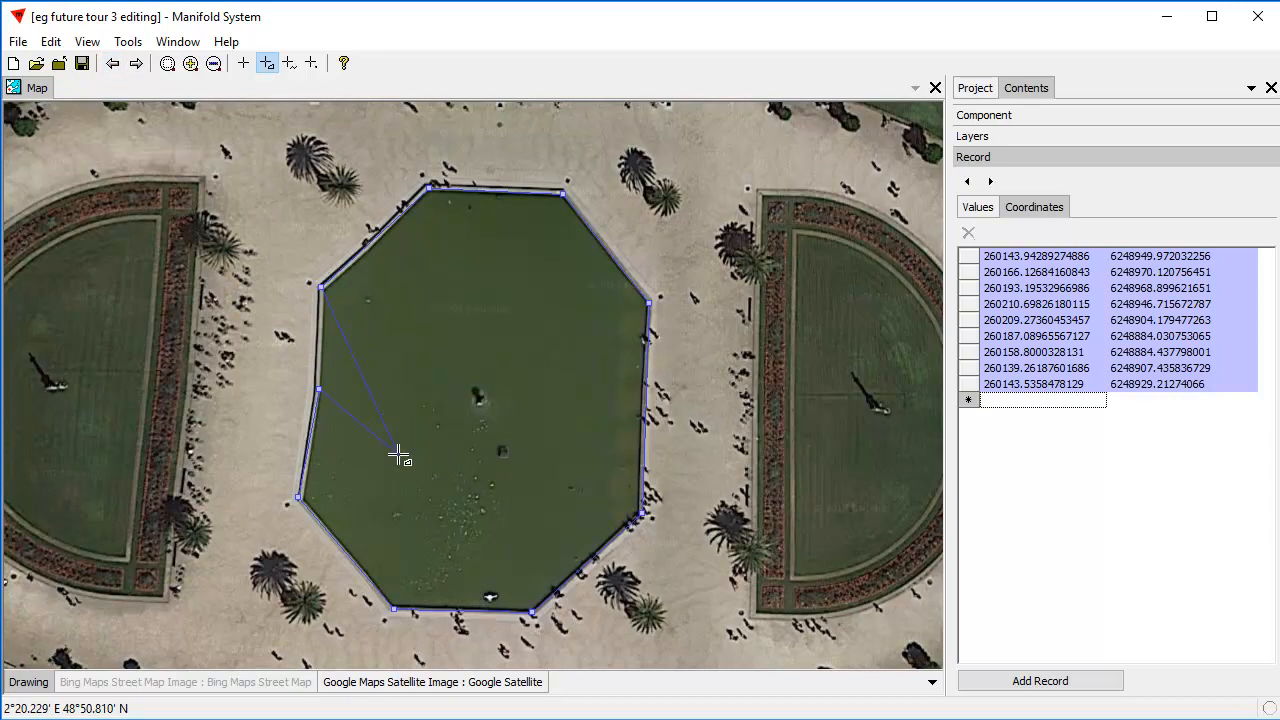
pyautogui.rightClick(341, 342)
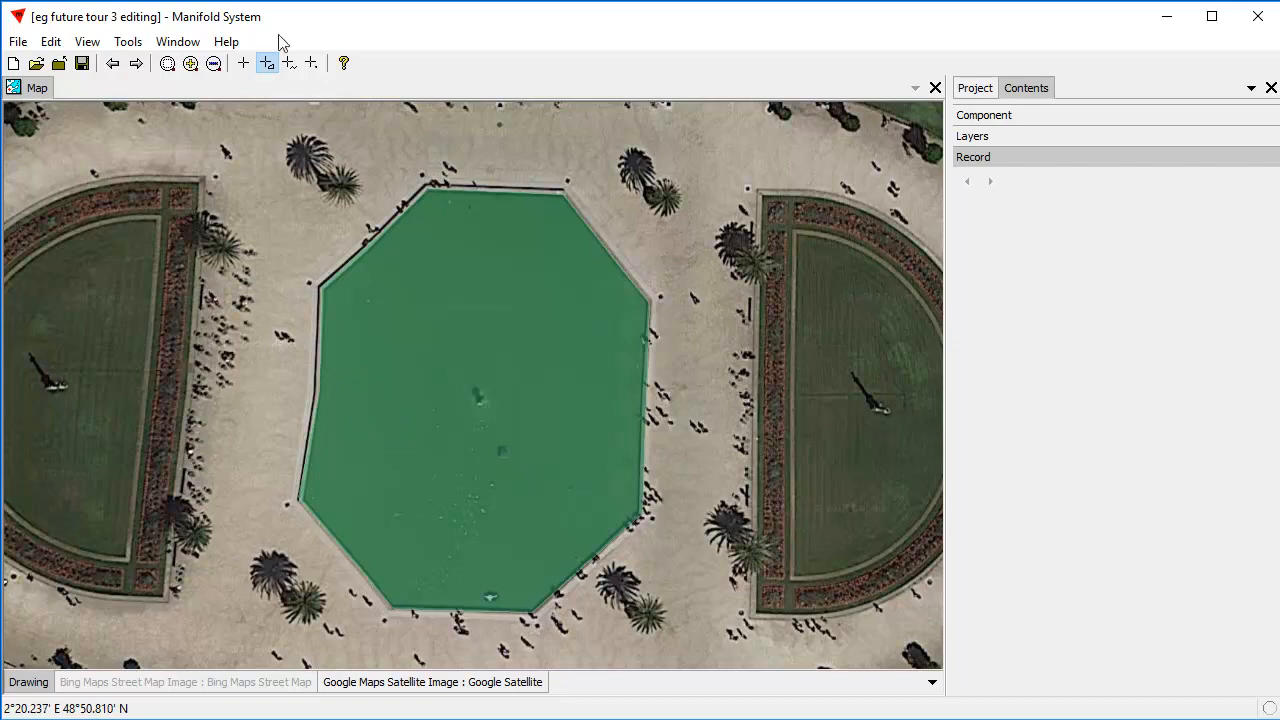
# Pick the newly traced pond area for editing and display its vertex coordinates.
pyautogui.click(245, 64)
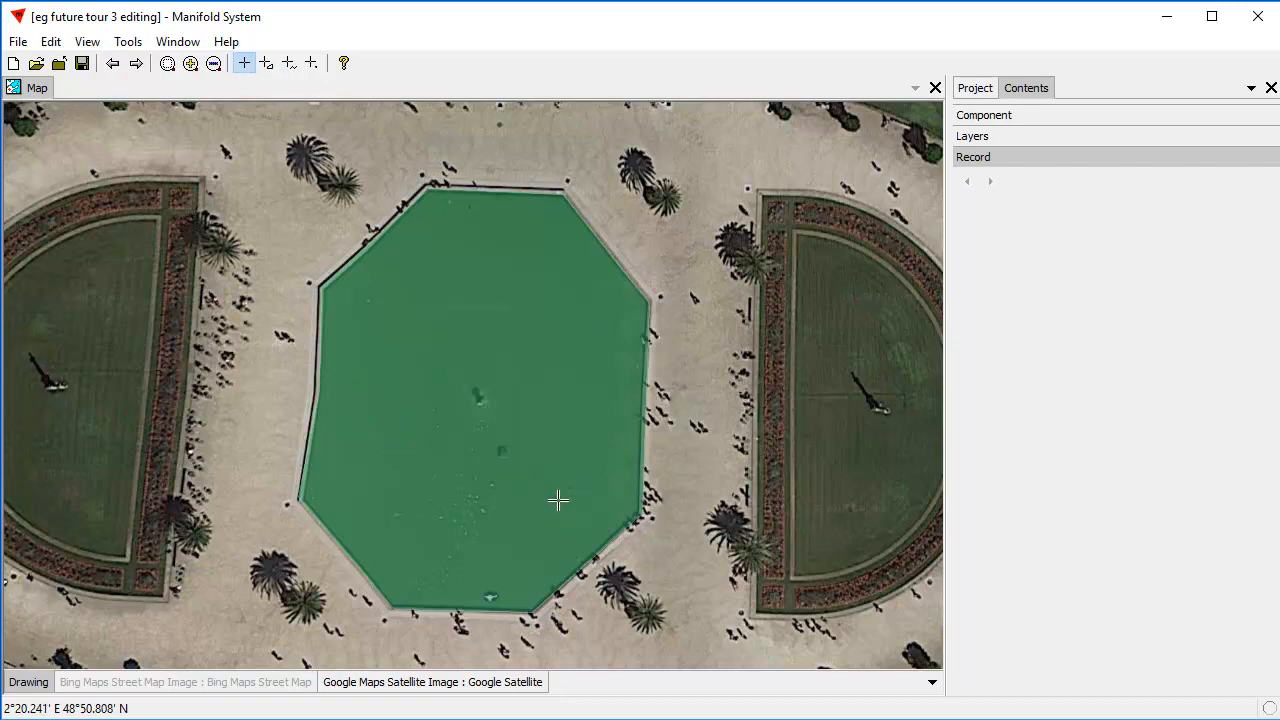
pyautogui.click(558, 500)
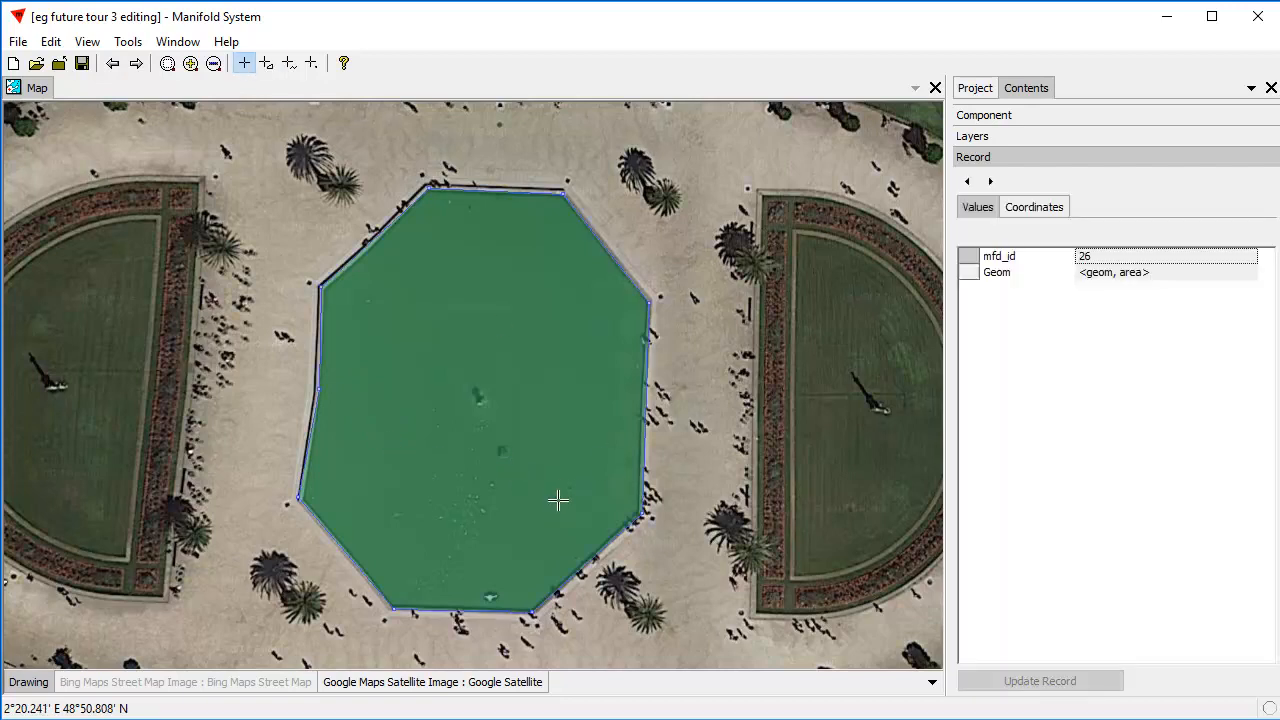
pyautogui.click(1034, 207)
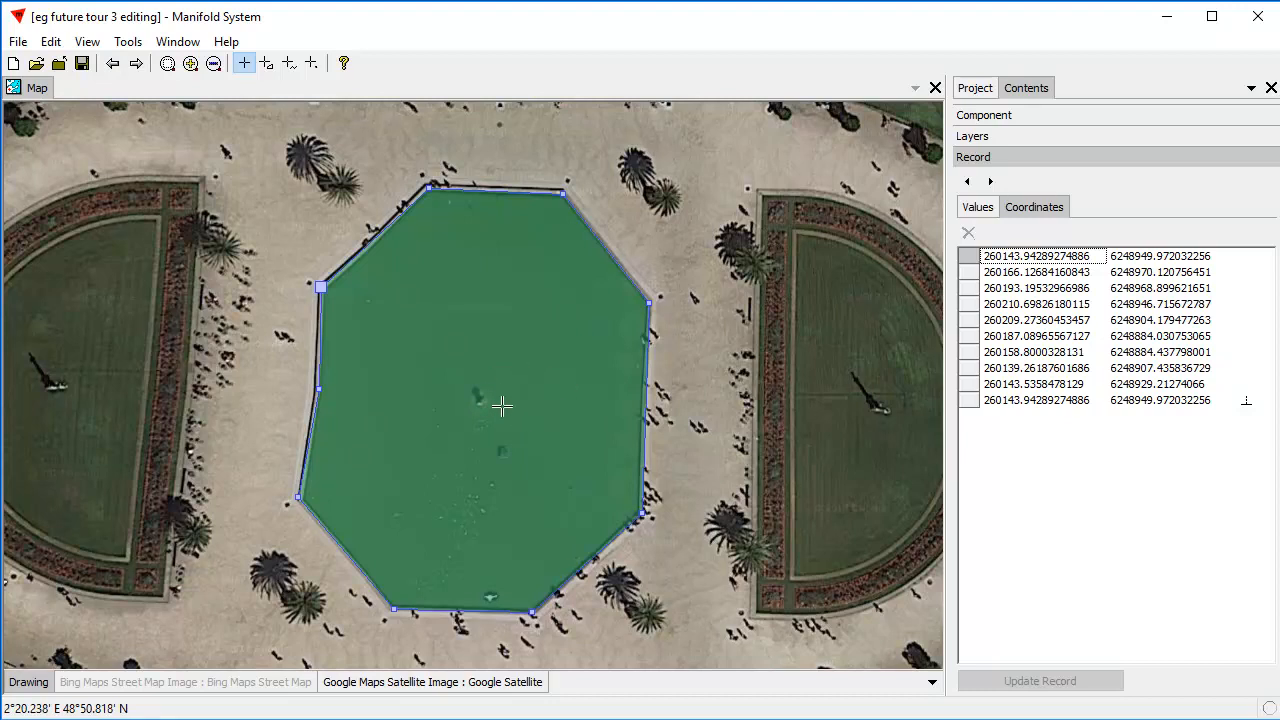
pyautogui.click(986, 138)
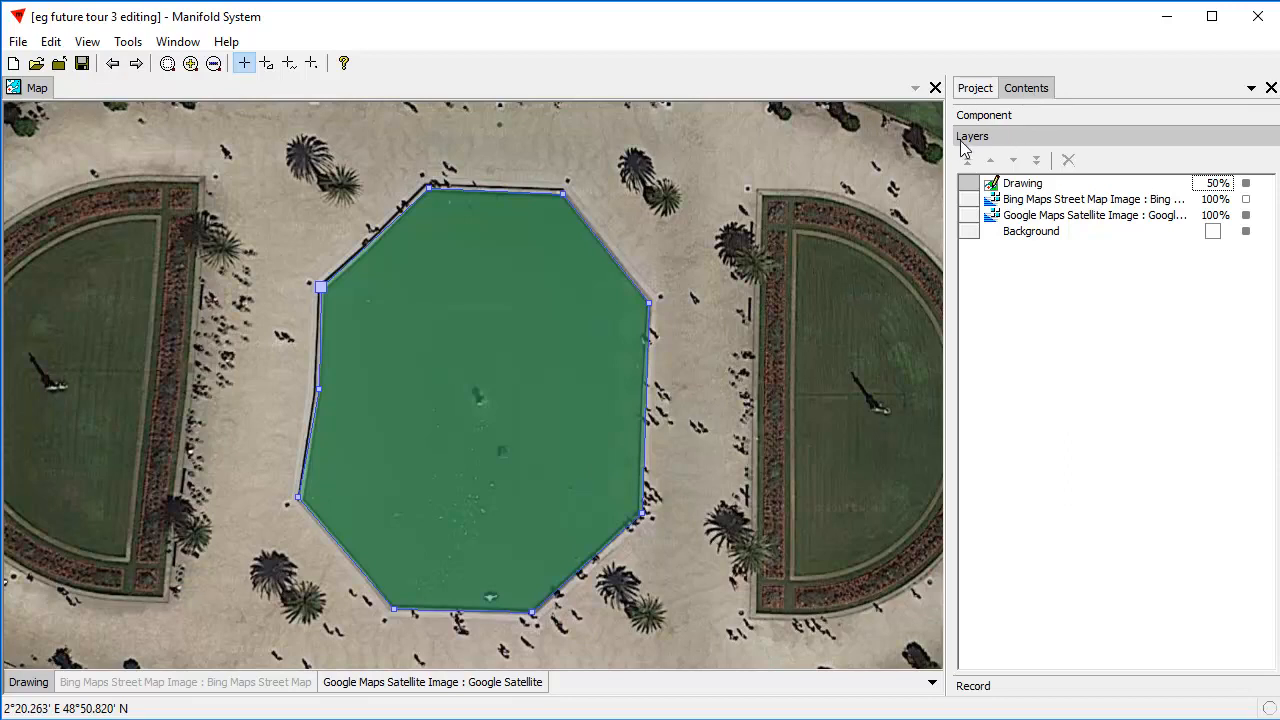
pyautogui.click(987, 686)
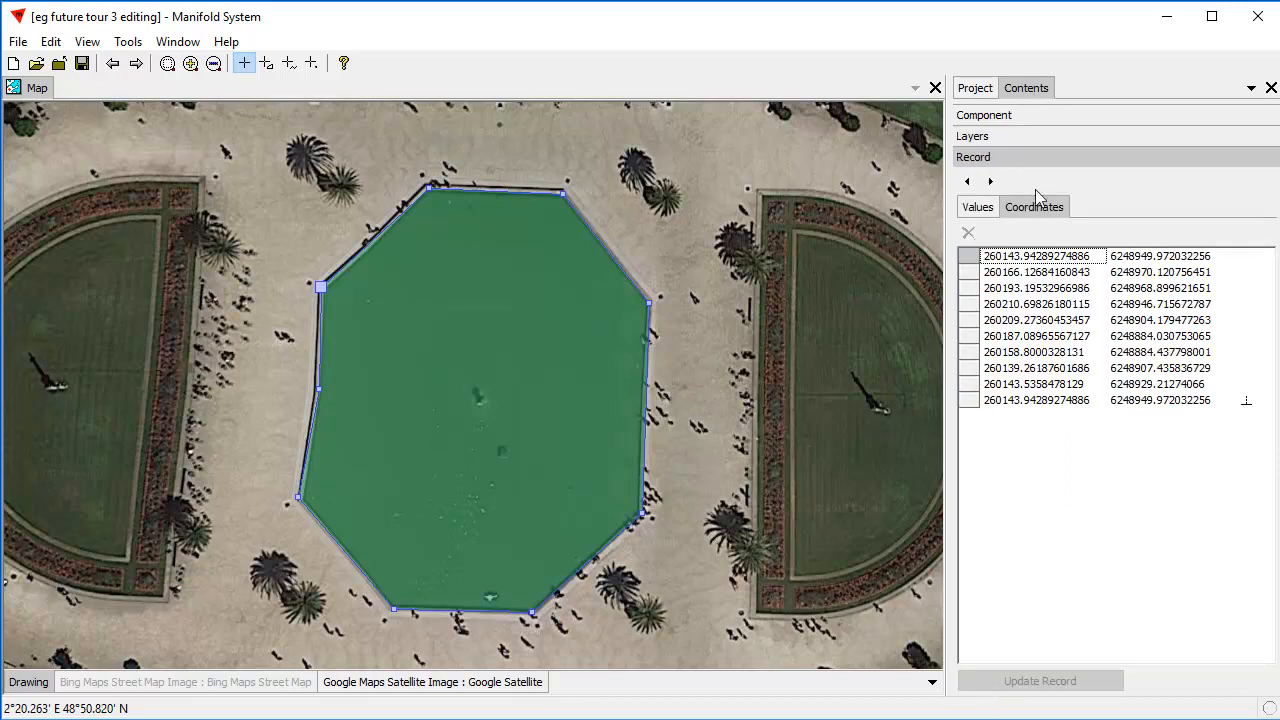
pyautogui.click(990, 136)
pyautogui.click(992, 115)
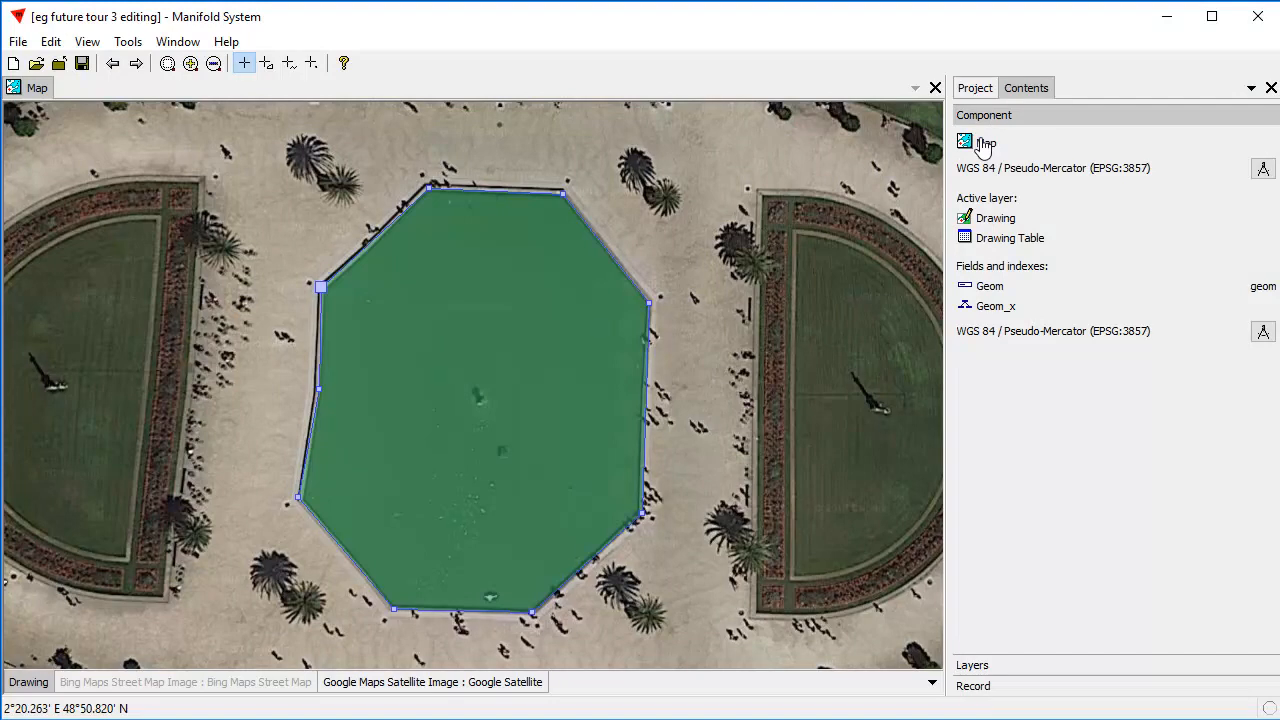
pyautogui.click(992, 116)
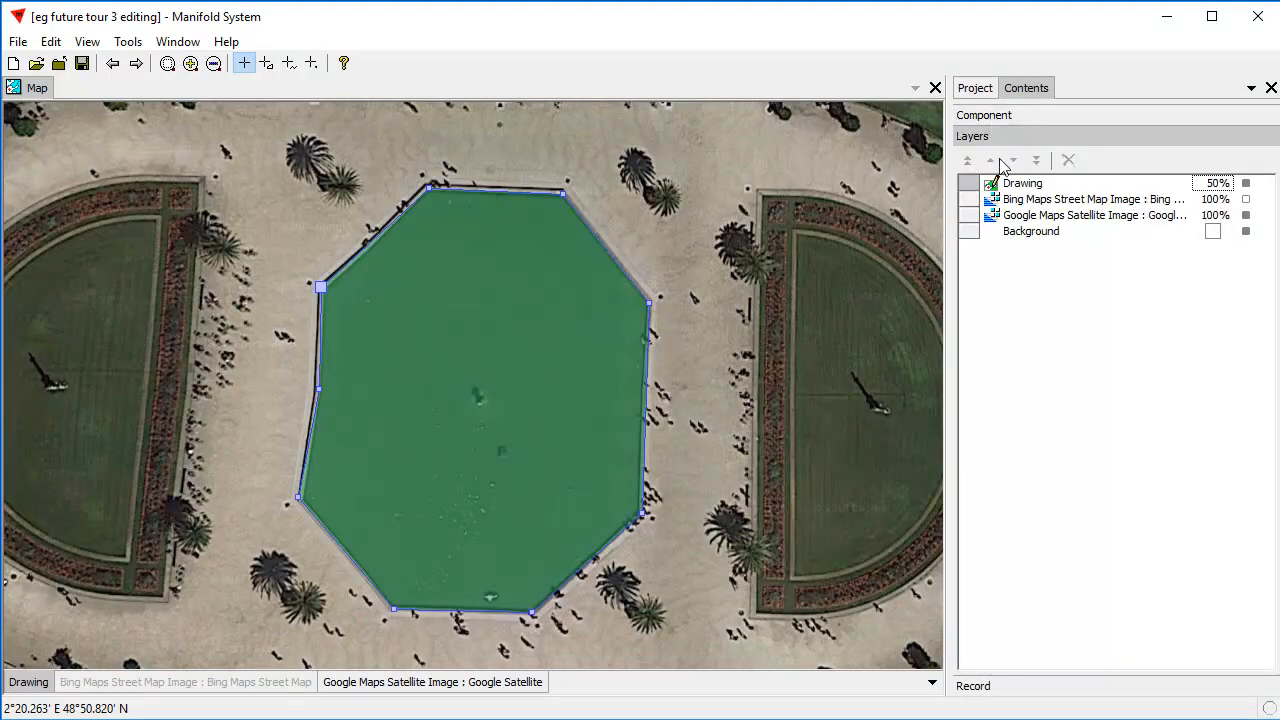
pyautogui.click(993, 137)
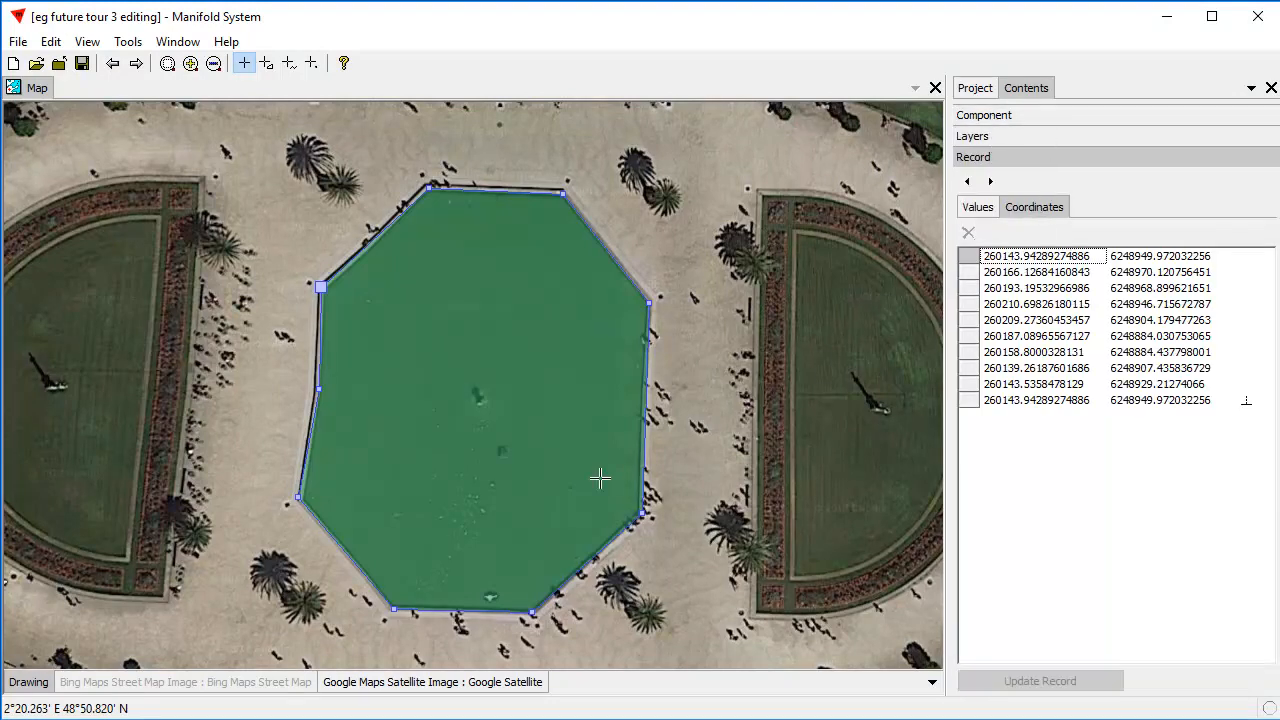
# Add a four-sided hole around the pond's centre at about 260169, 6248937; 260186, 6248936; 260185, 6248919; and 260168, 6248920, and update the record.
pyautogui.click(971, 400)
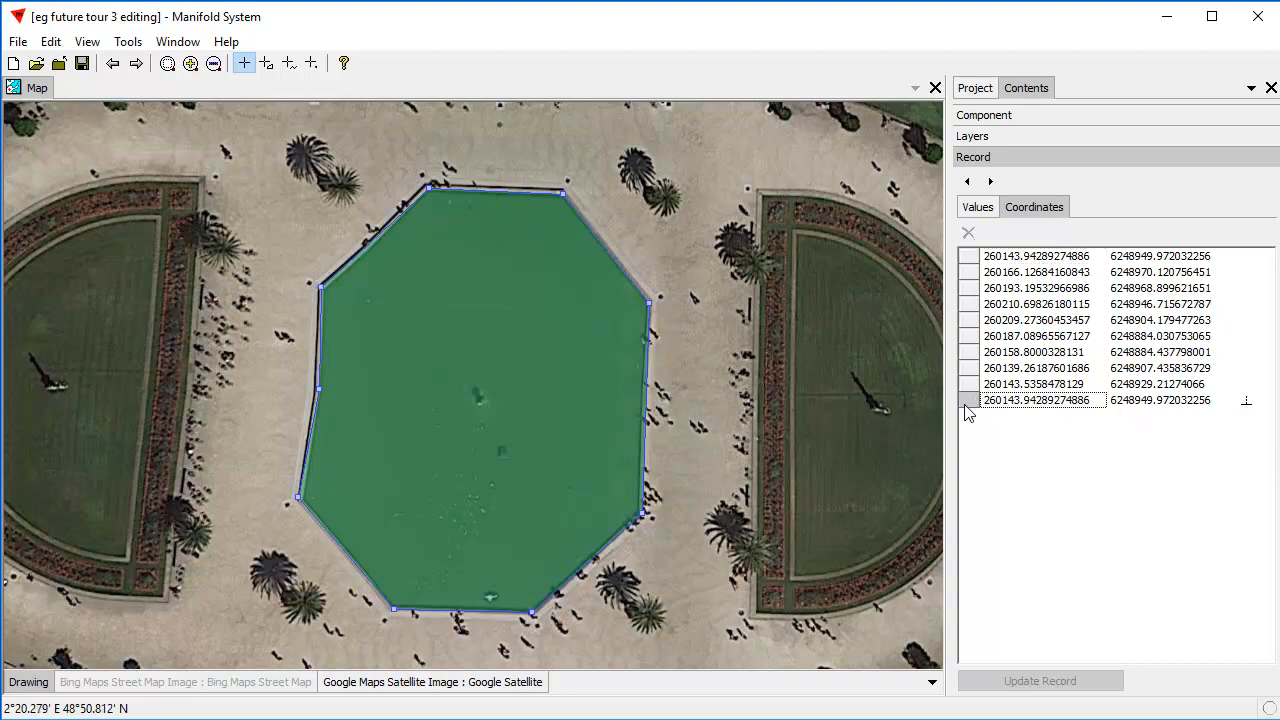
pyautogui.press('Down')
pyautogui.click(445, 354)
pyautogui.click(525, 356)
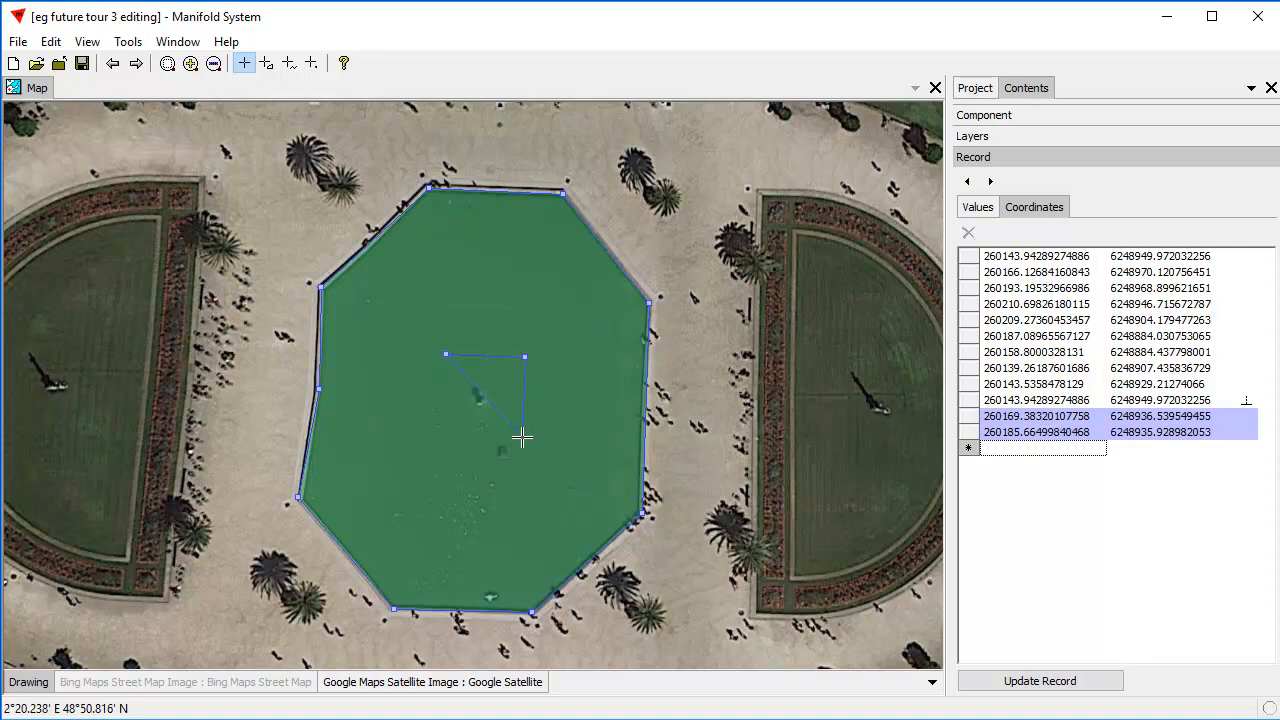
pyautogui.click(524, 440)
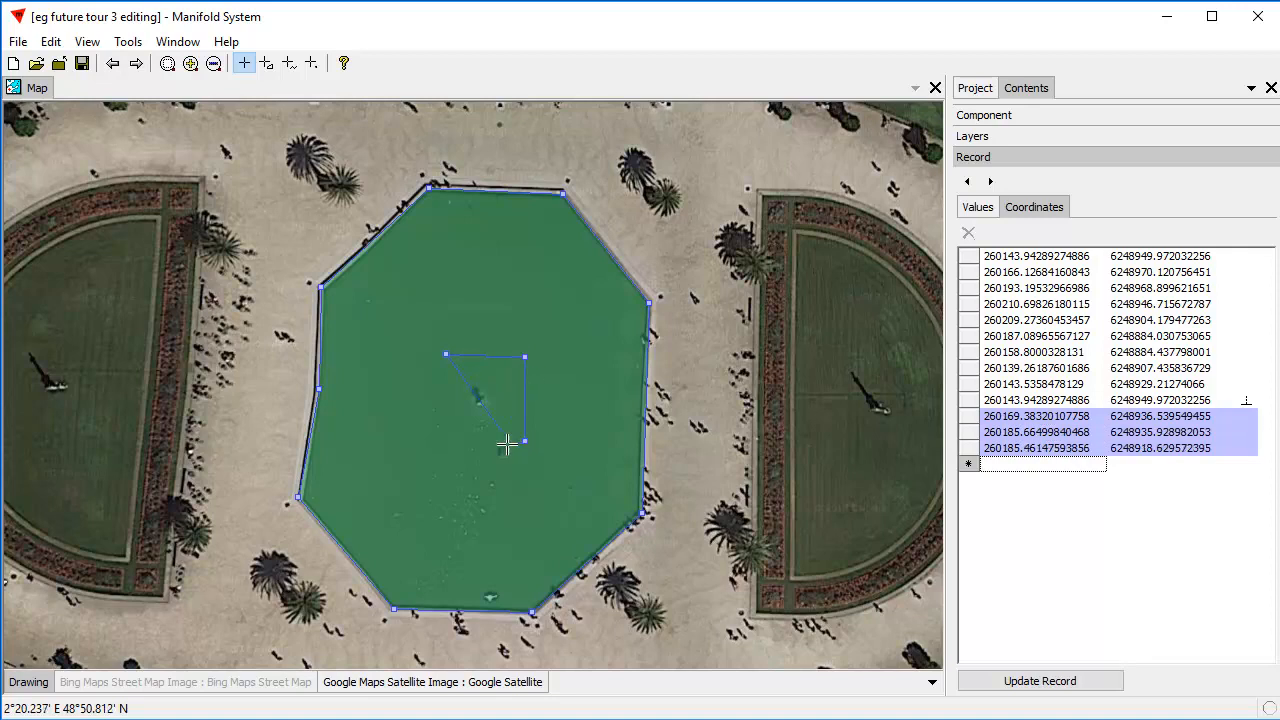
pyautogui.click(436, 437)
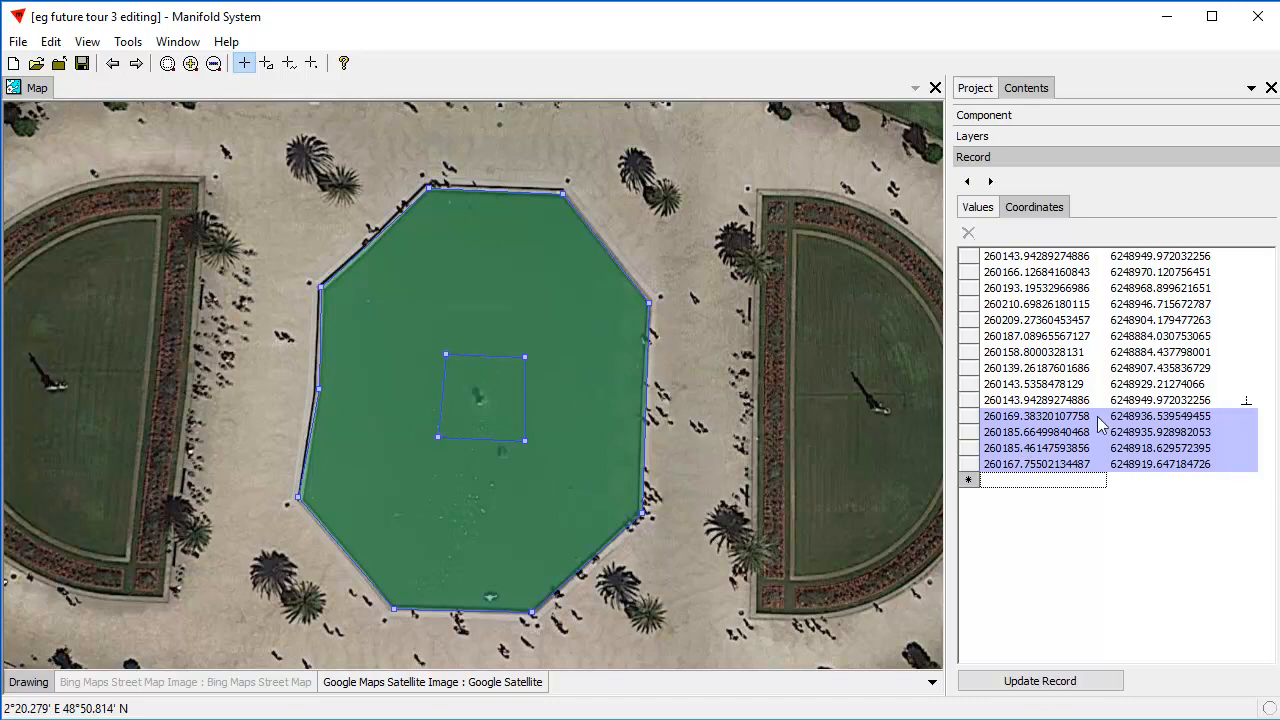
pyautogui.click(1042, 681)
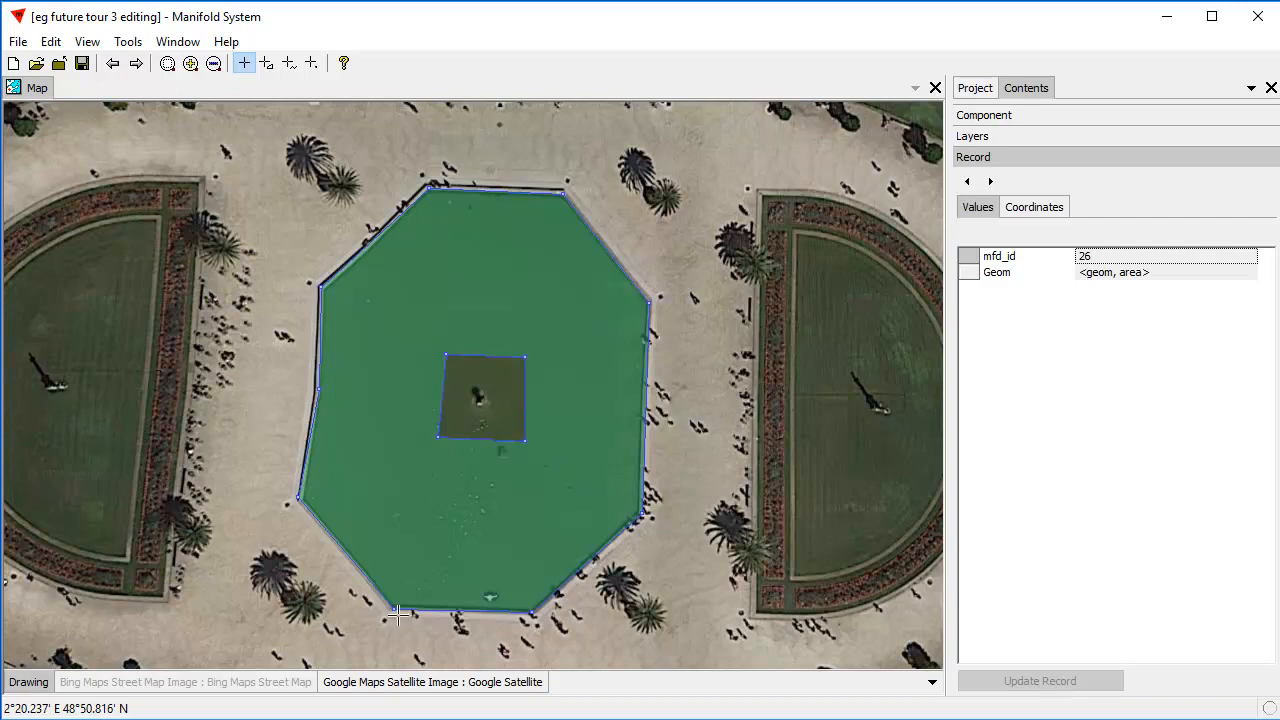
# Begin a new branch after the pond area's last vertex, tracing the eastern lawn at about 260240, 6248961; 260257, 6248956; 260272, 6248938; and 260273, 6248917.
pyautogui.moveTo(864, 442); pyautogui.dragTo(859, 441)
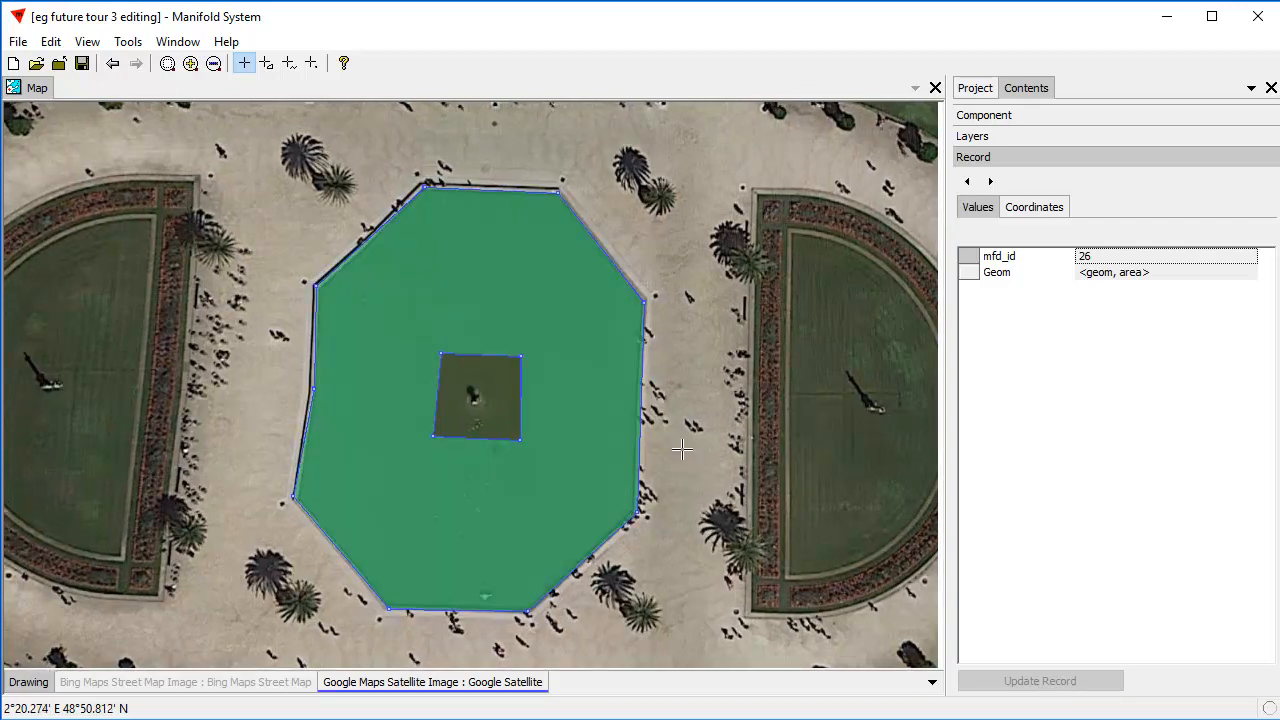
pyautogui.scroll(-1, 558, 430)
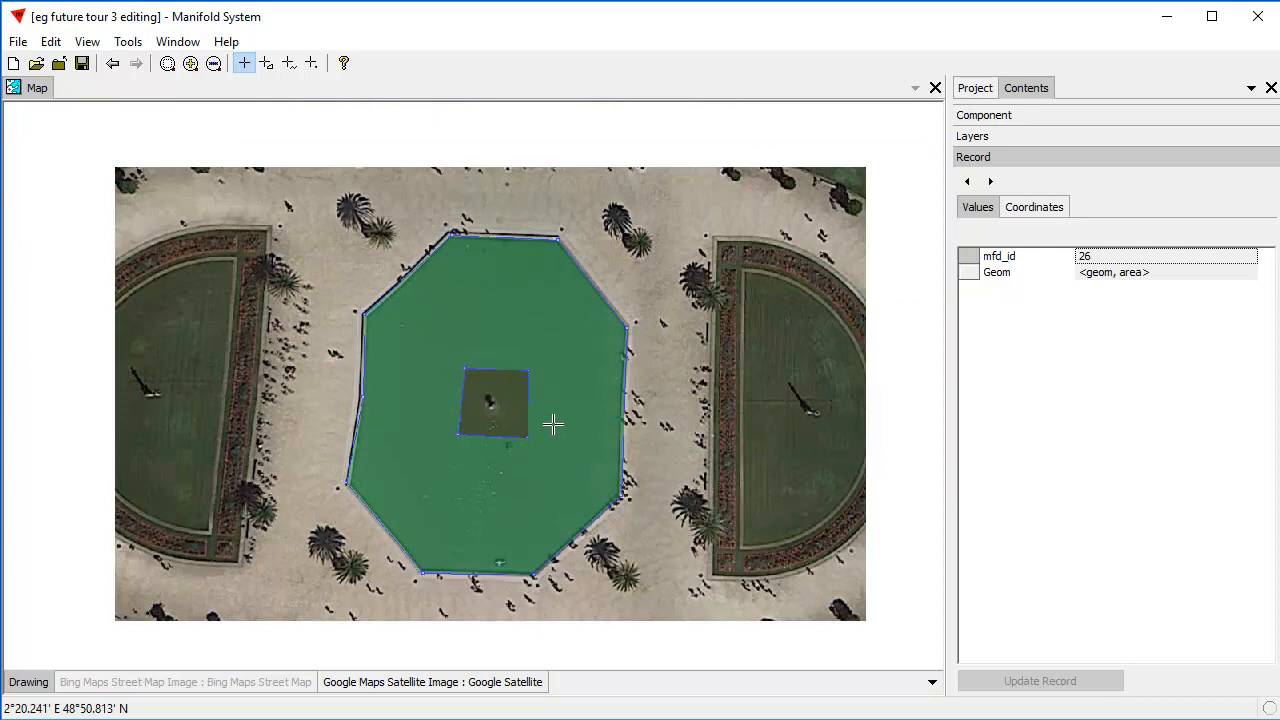
pyautogui.scroll(-1, 553, 424)
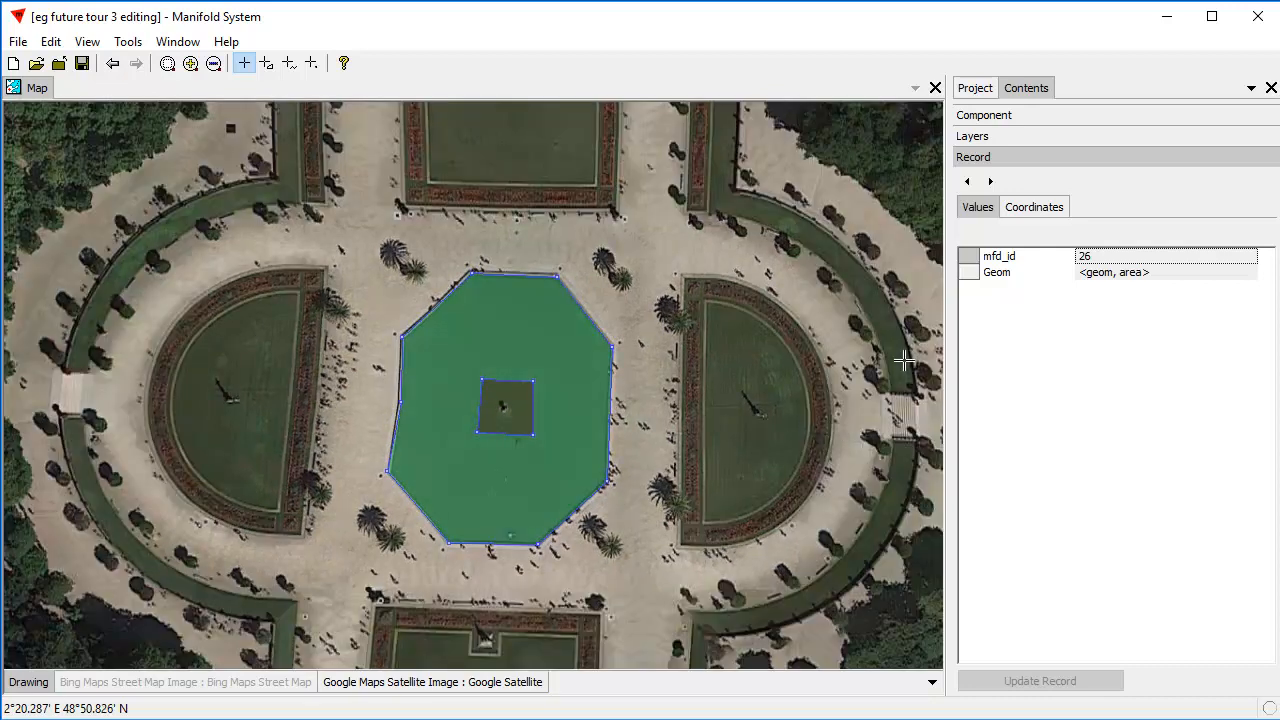
pyautogui.click(1040, 208)
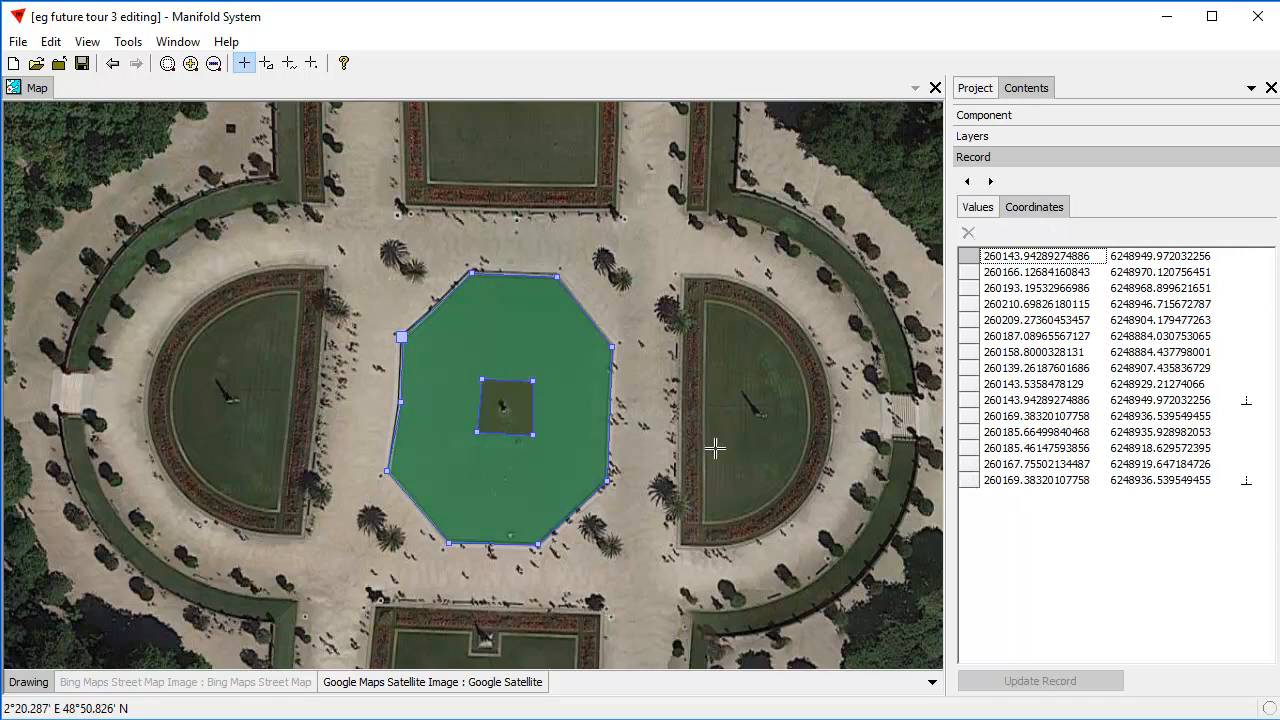
pyautogui.click(971, 481)
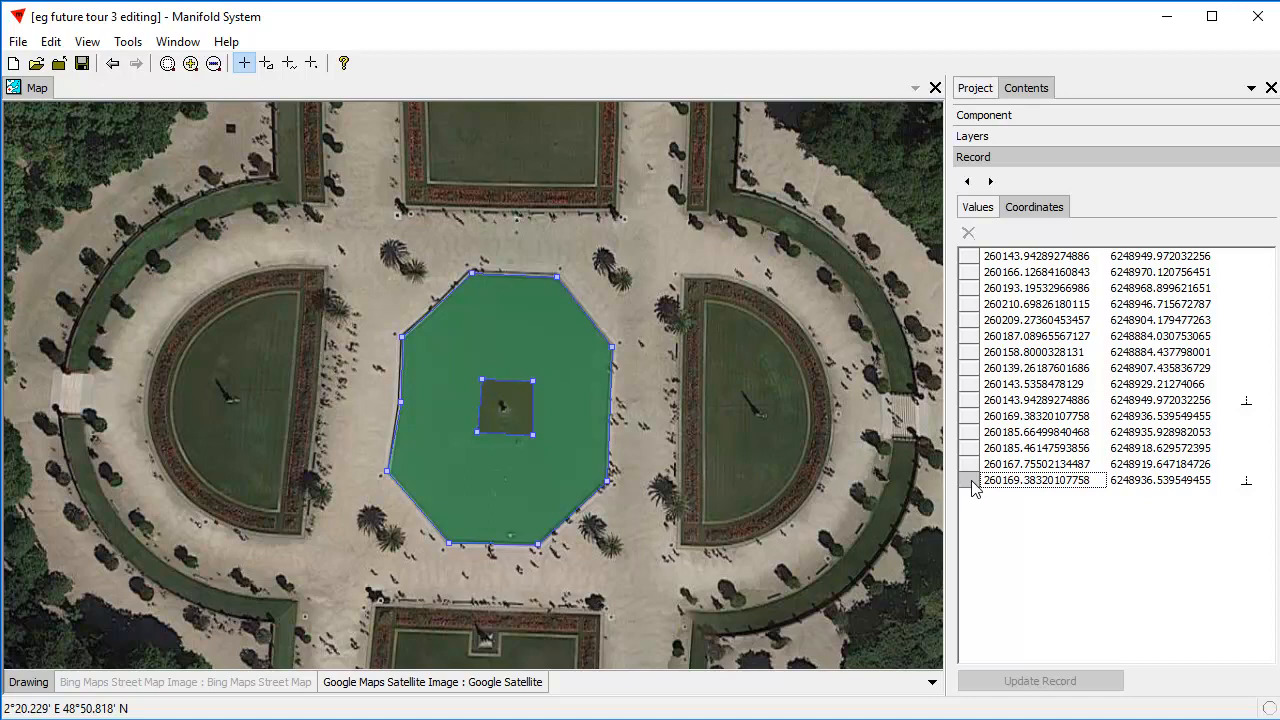
pyautogui.press('Down')
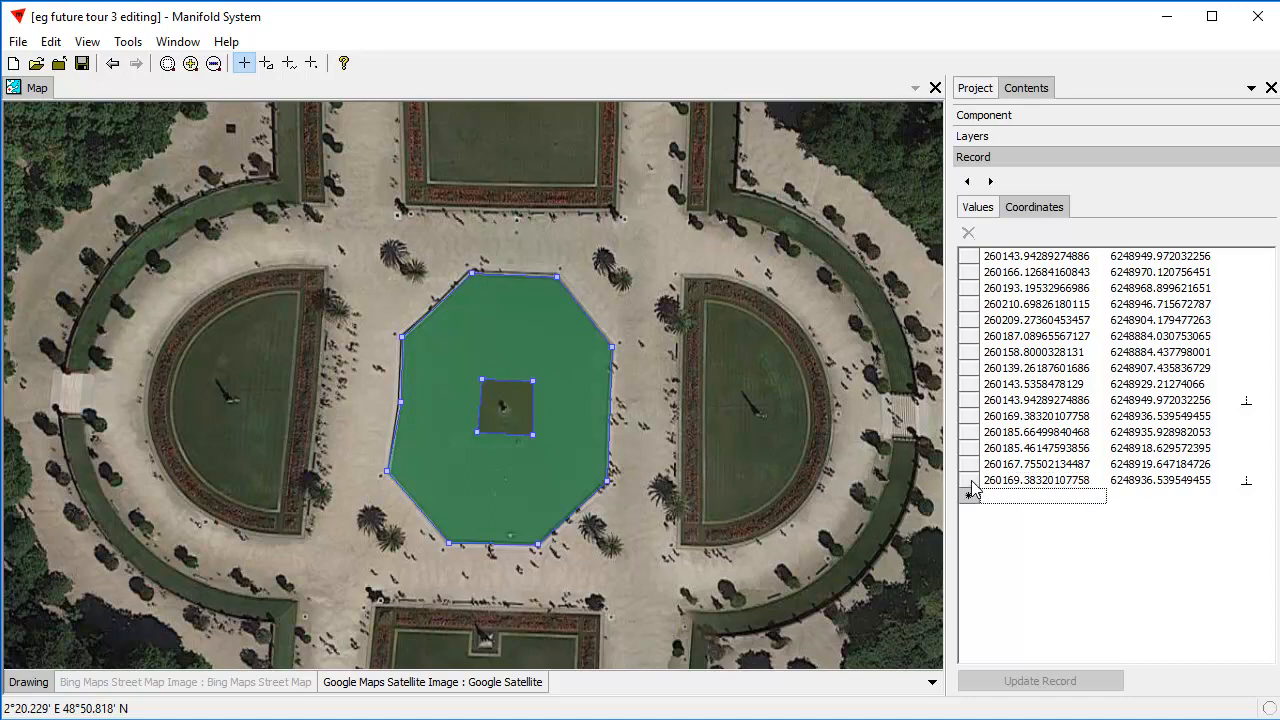
pyautogui.click(705, 302)
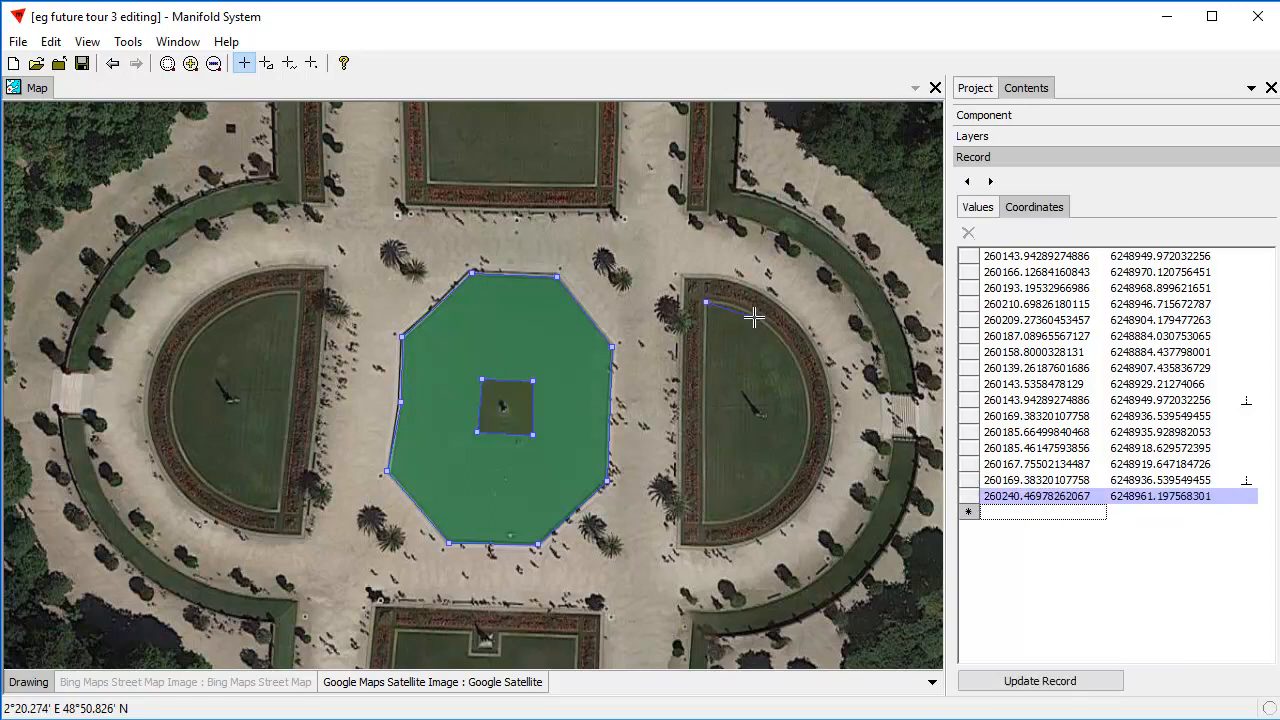
pyautogui.click(757, 318)
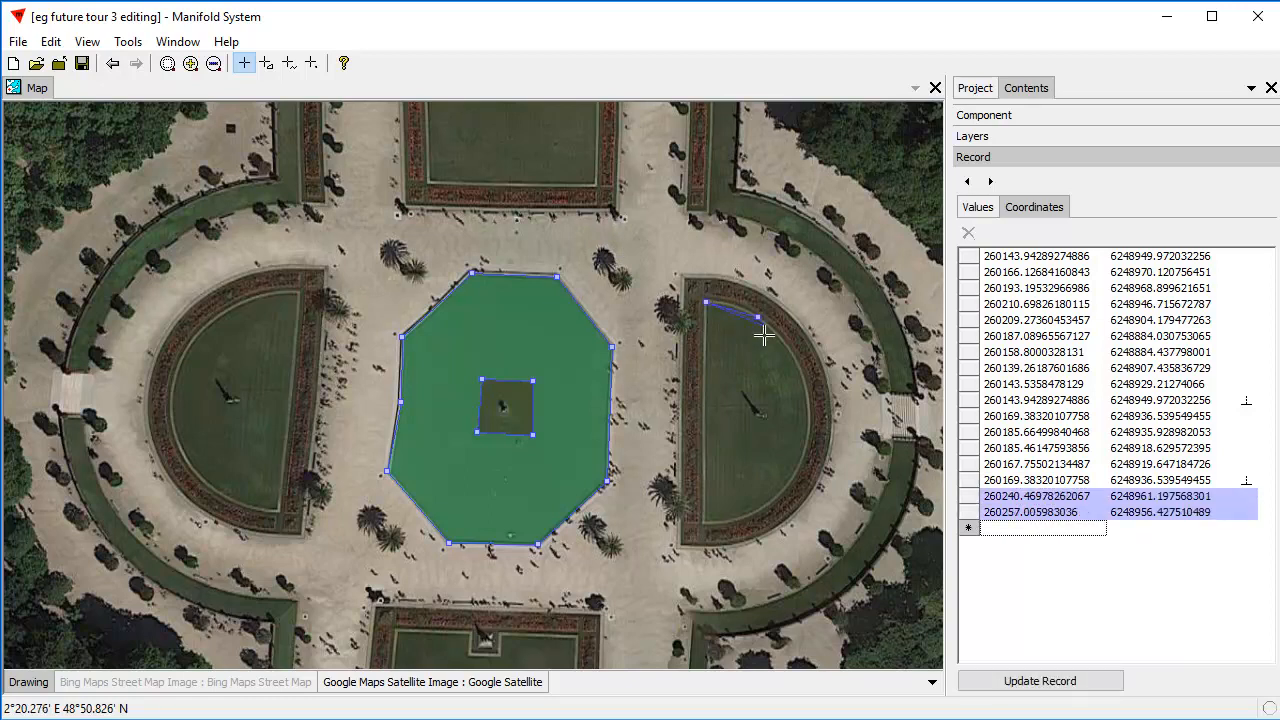
pyautogui.click(803, 375)
pyautogui.click(808, 440)
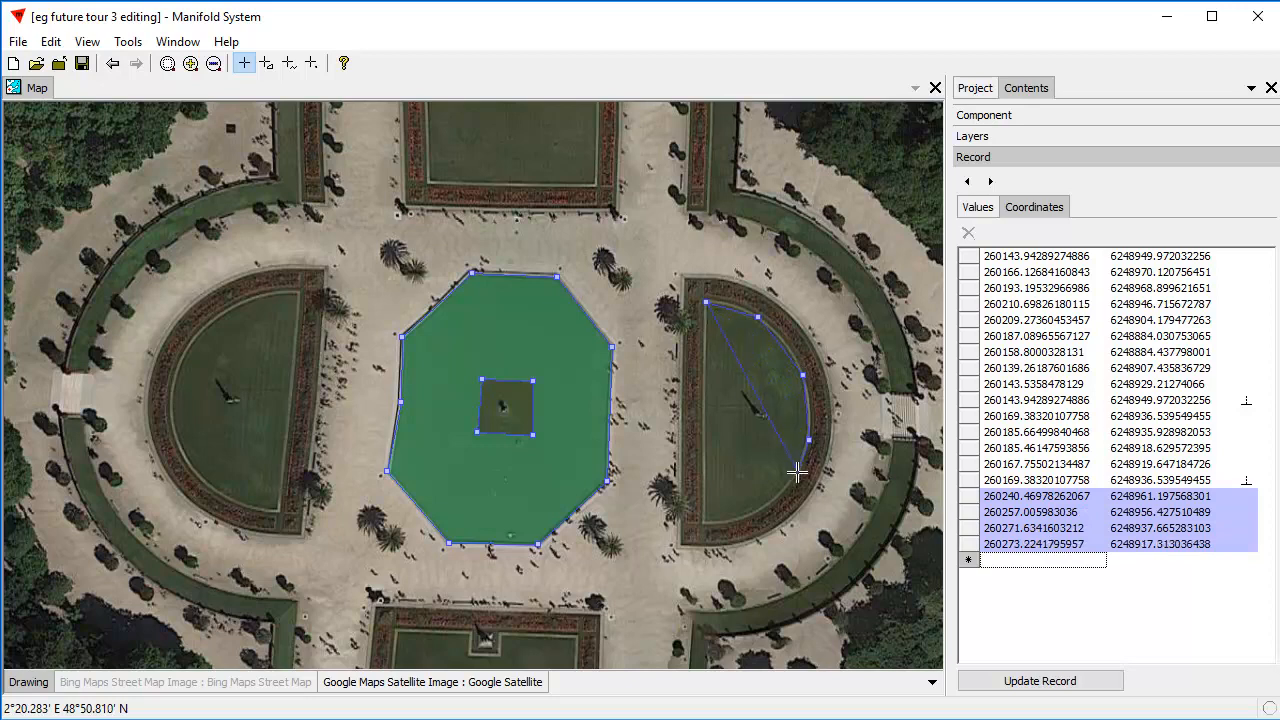
# Finish and close the eastern lawn branch through about 260268, 6248907; 260260, 6248896; 260251, 6248893; 260243, 6248892; and 260240, 6248892.
pyautogui.click(790, 475)
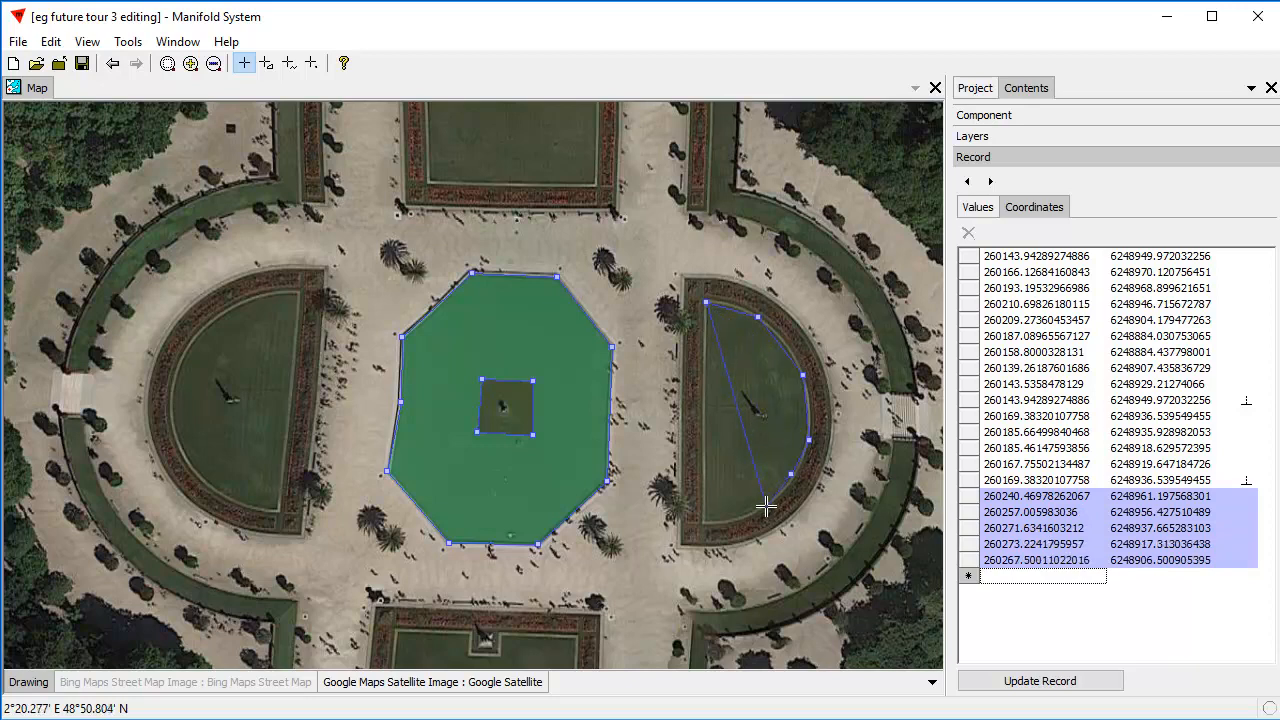
pyautogui.click(766, 506)
pyautogui.click(737, 516)
pyautogui.click(709, 518)
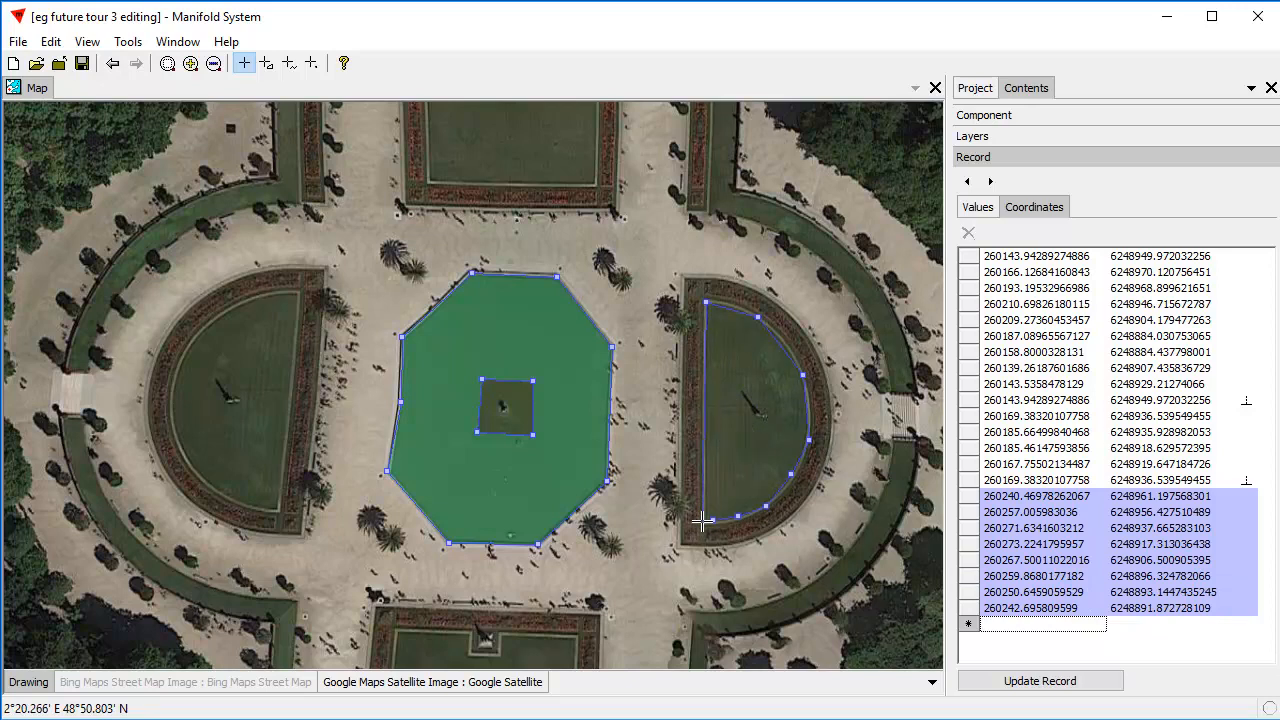
pyautogui.doubleClick(703, 520)
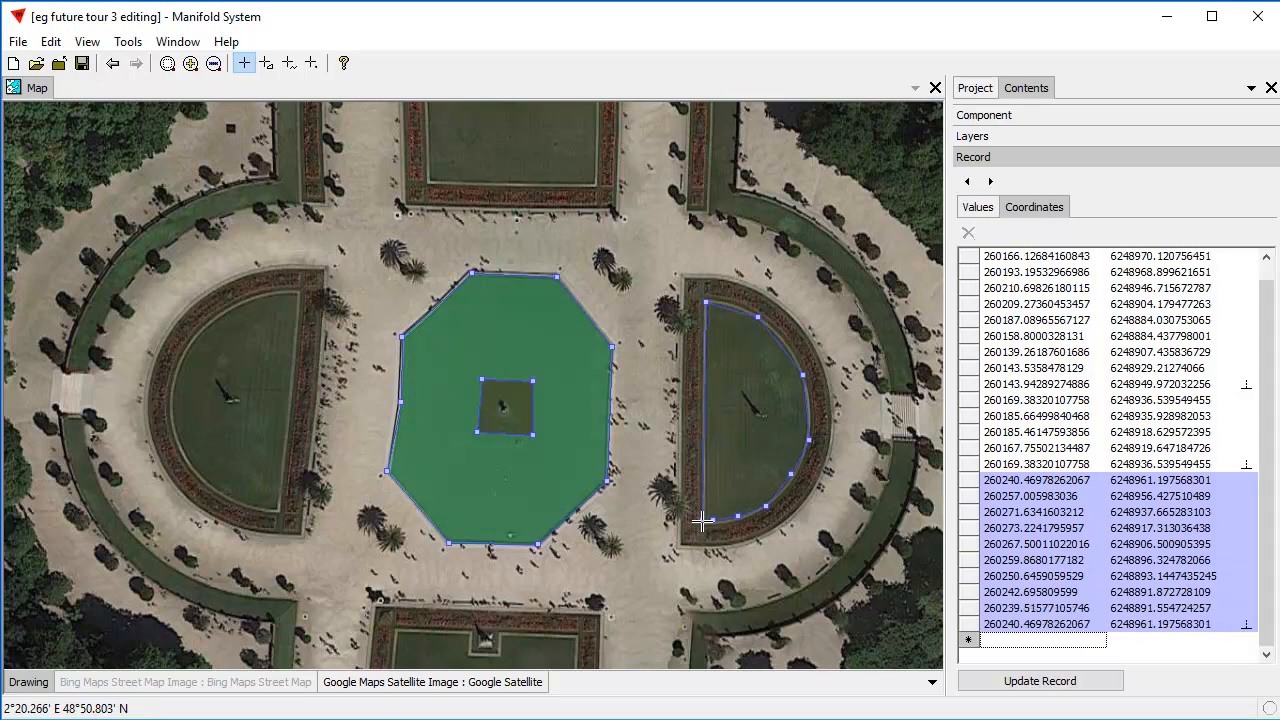
# Start a western lawn branch at about 260112, 6248964; 260105, 6248895; 260092, 6248899; 260078, 6248906; and 260073, 6248920.
pyautogui.click(301, 293)
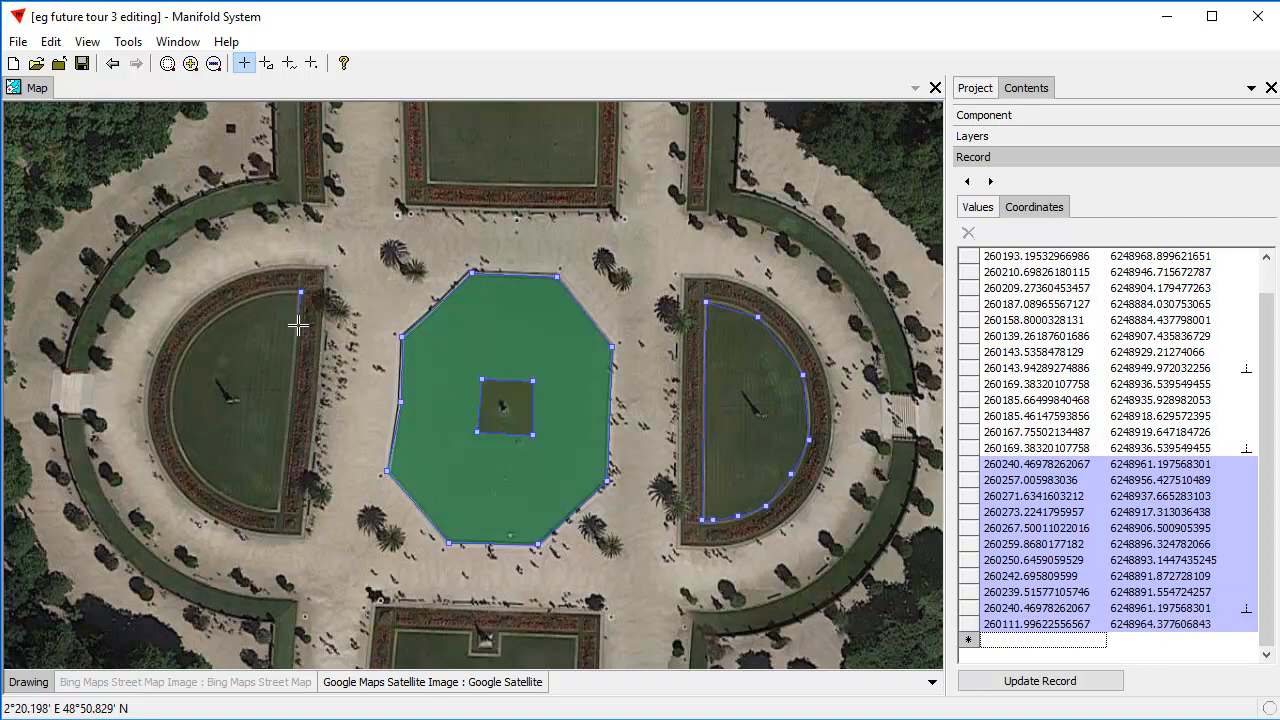
pyautogui.click(280, 508)
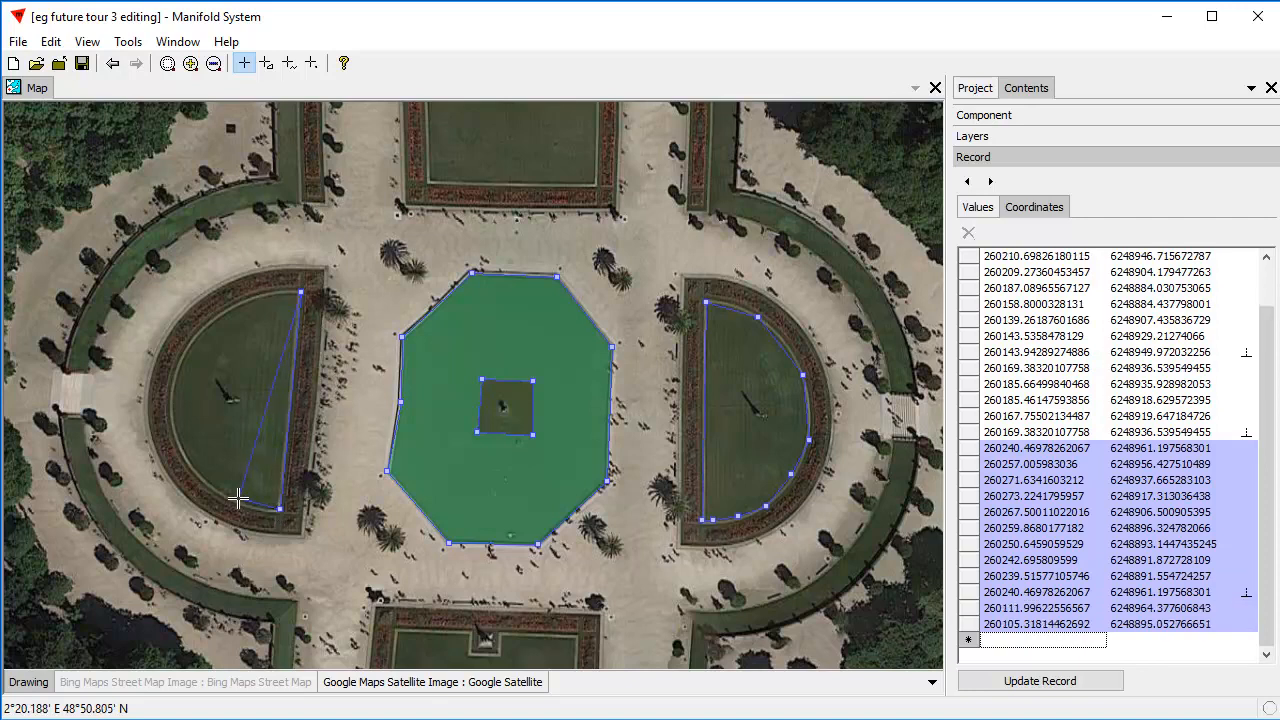
pyautogui.click(237, 498)
pyautogui.click(196, 476)
pyautogui.click(178, 432)
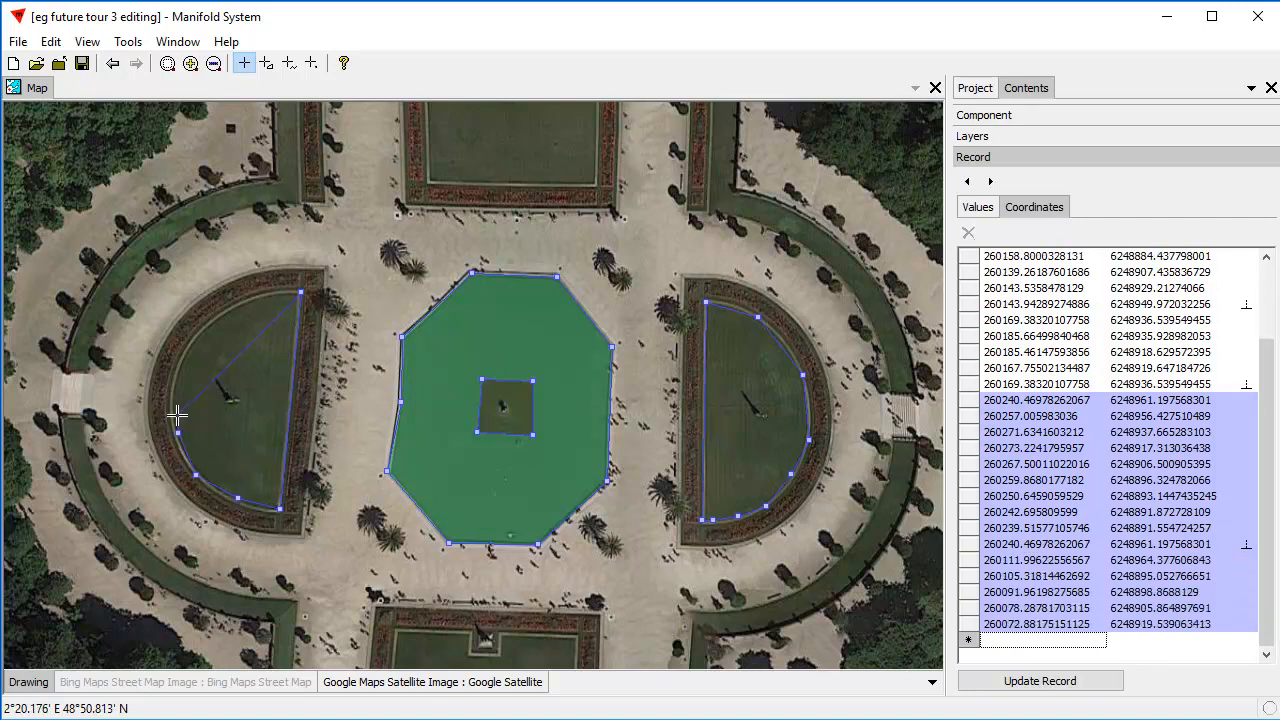
# Complete the western lawn branch through about 260070, 6248930; 260072, 6248944; 260078, 6248953; 260087, 6248959; 260096, 6248963; and 260104, 6248964, and update the record.
pyautogui.click(169, 397)
pyautogui.click(176, 354)
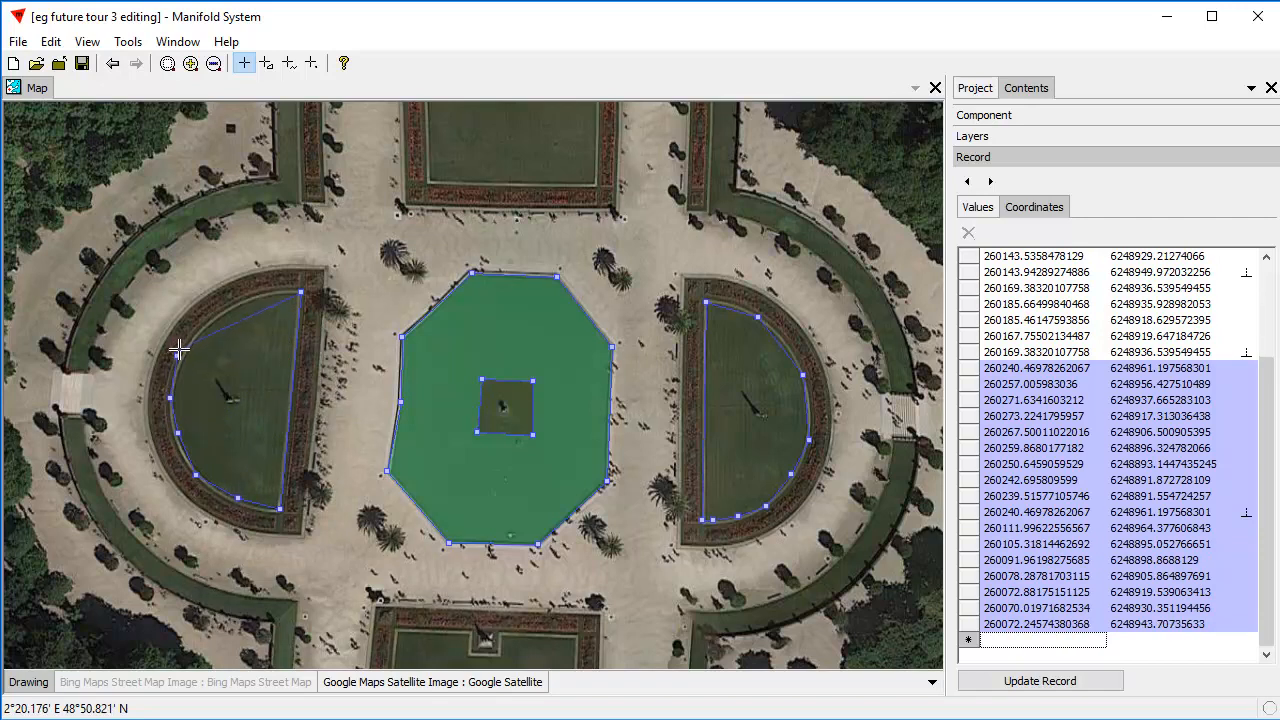
pyautogui.click(196, 328)
pyautogui.click(223, 311)
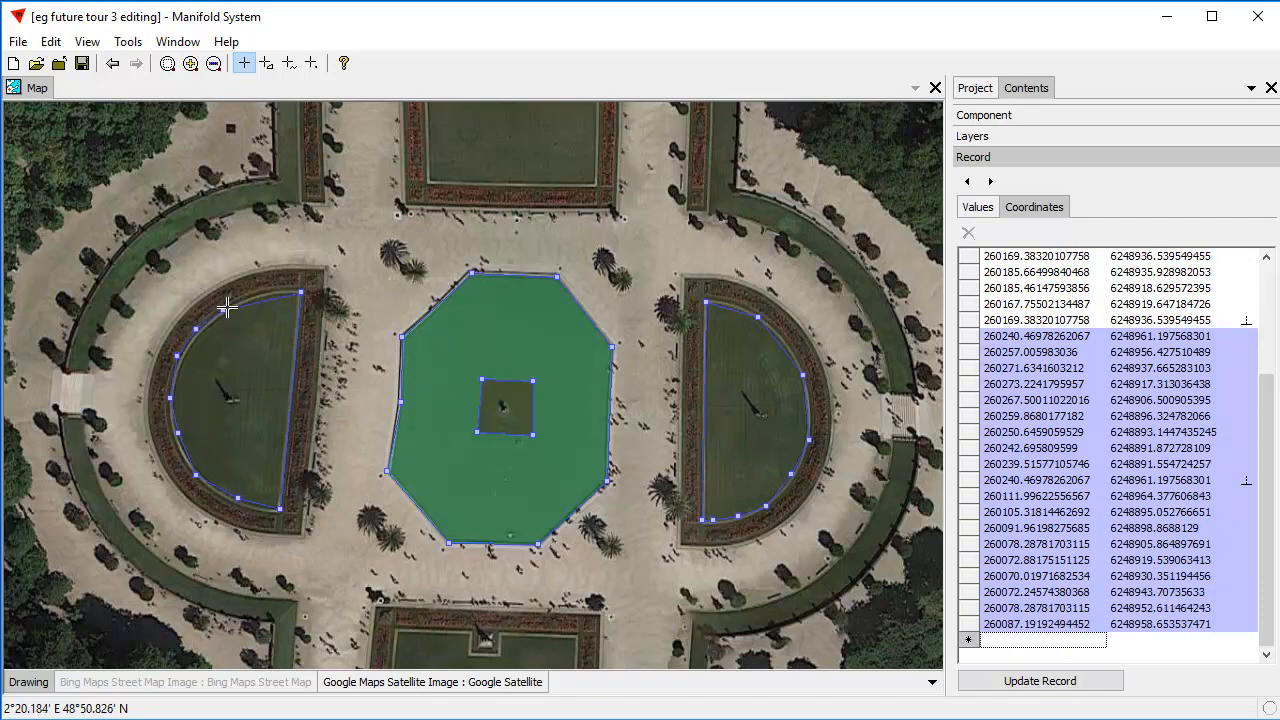
pyautogui.click(250, 297)
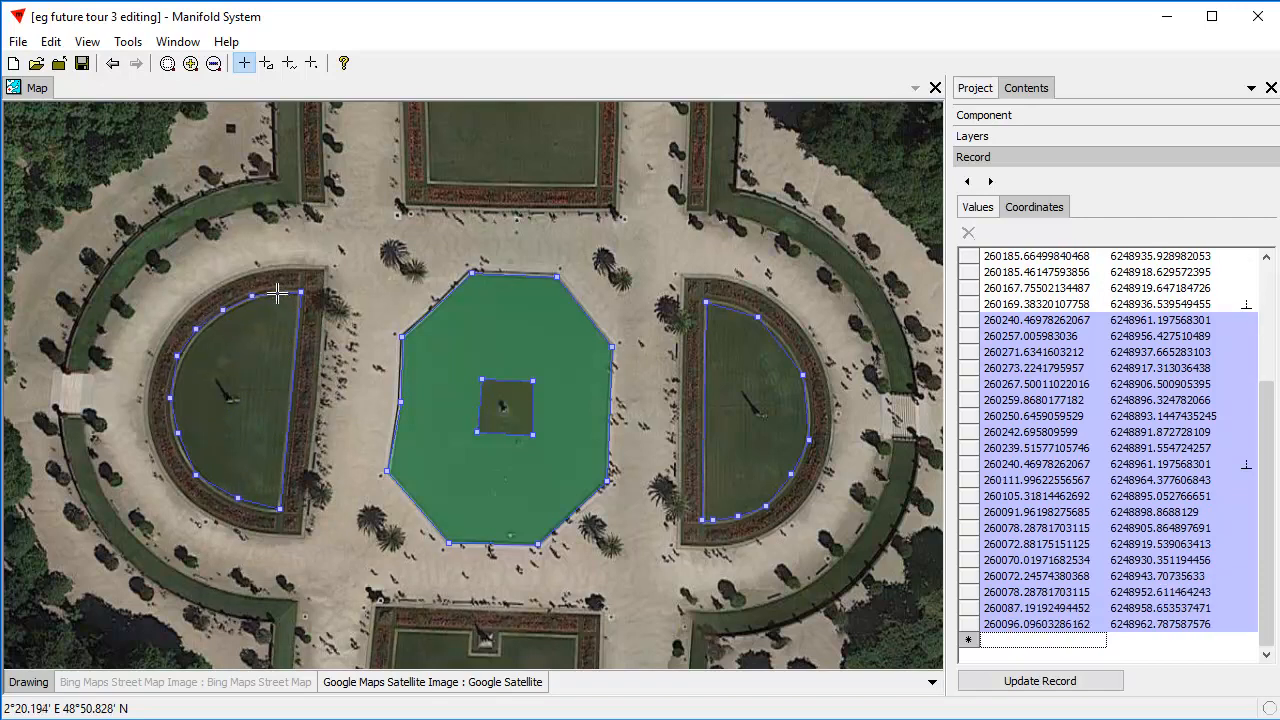
pyautogui.click(278, 293)
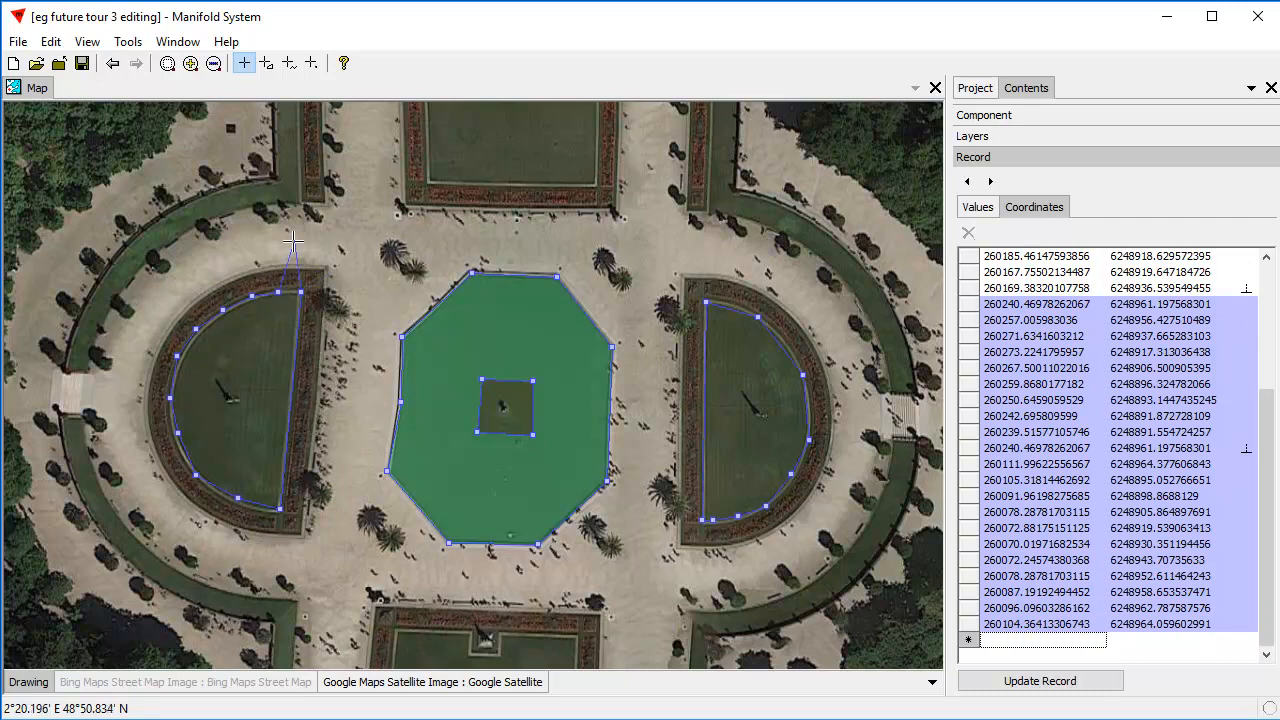
pyautogui.press('Return')
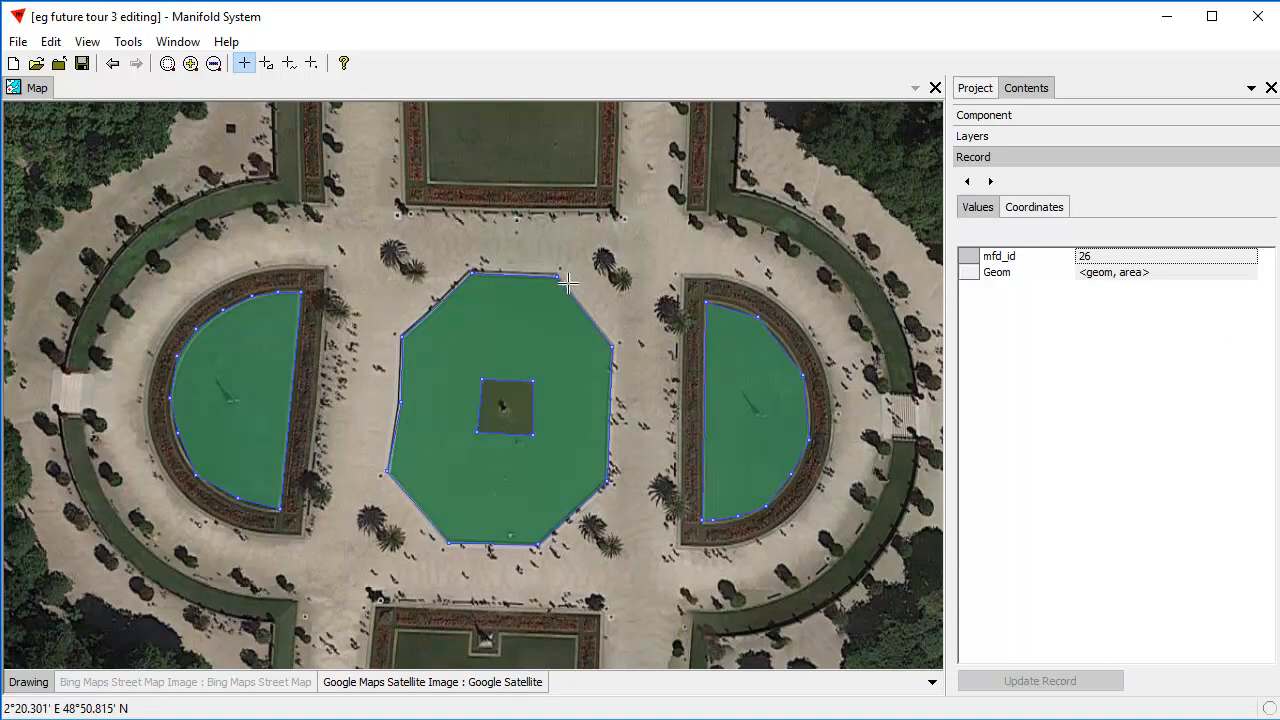
pyautogui.click(643, 283)
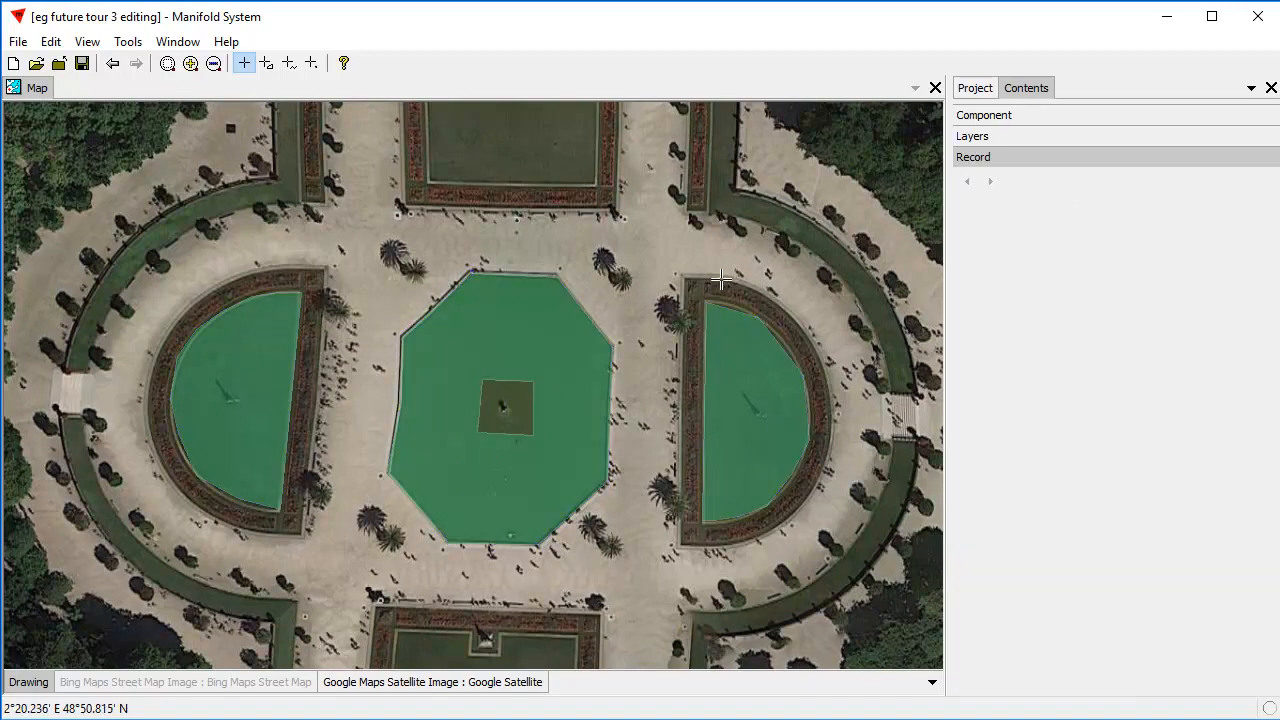
# Hide the Google satellite layer to inspect the branched area alone, show it again, and make the Drawing layer active.
pyautogui.click(478, 682)
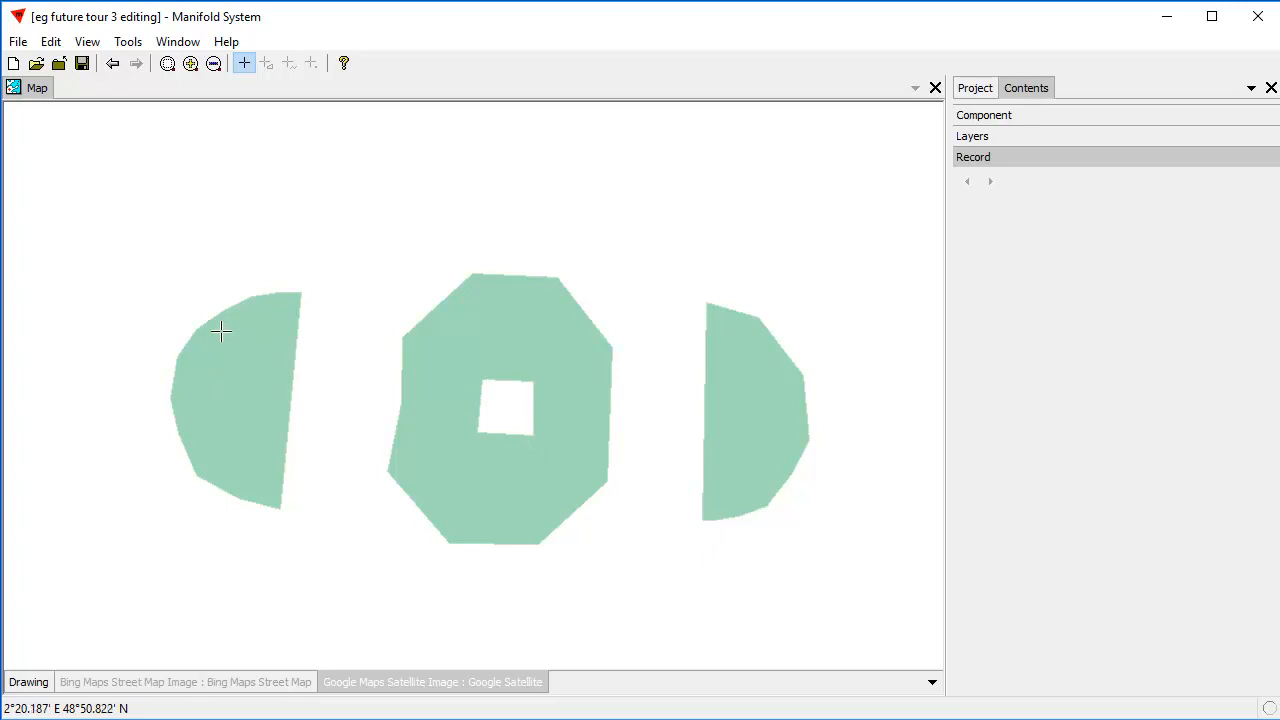
pyautogui.click(418, 690)
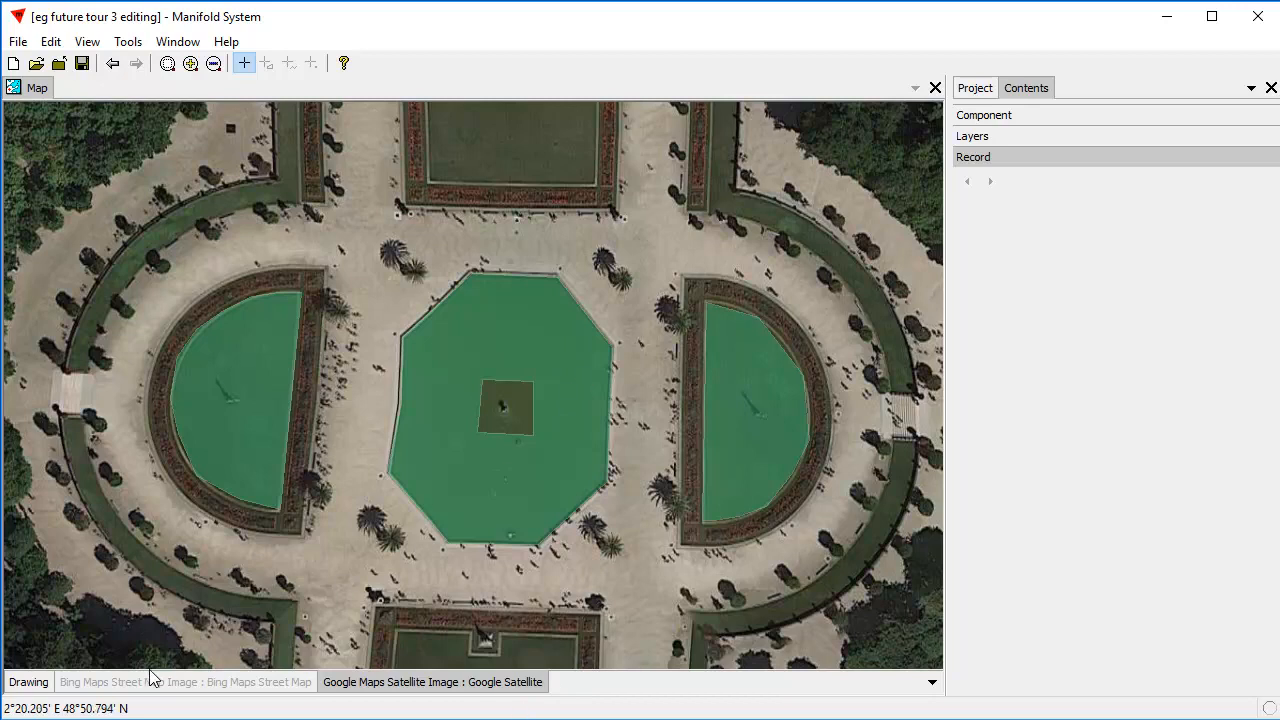
pyautogui.click(30, 681)
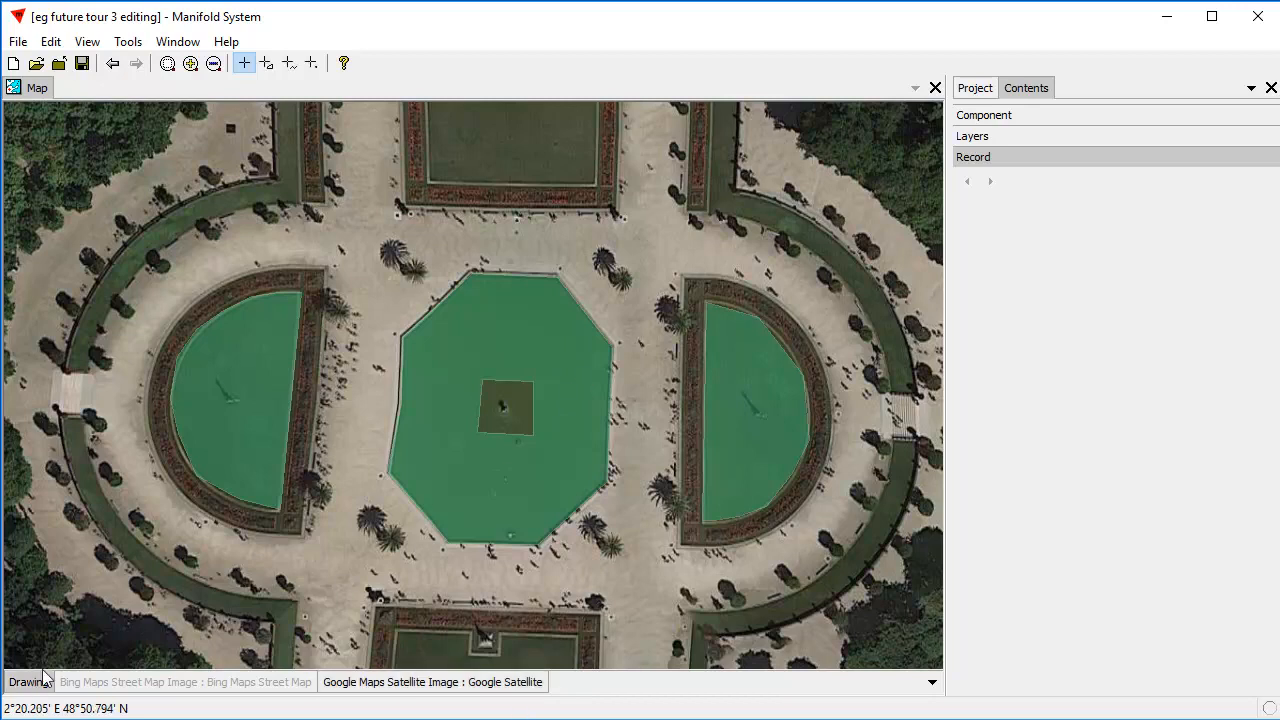
# View the map's component information for the Drawing layer and display the list of map layers.
pyautogui.click(988, 138)
pyautogui.click(983, 117)
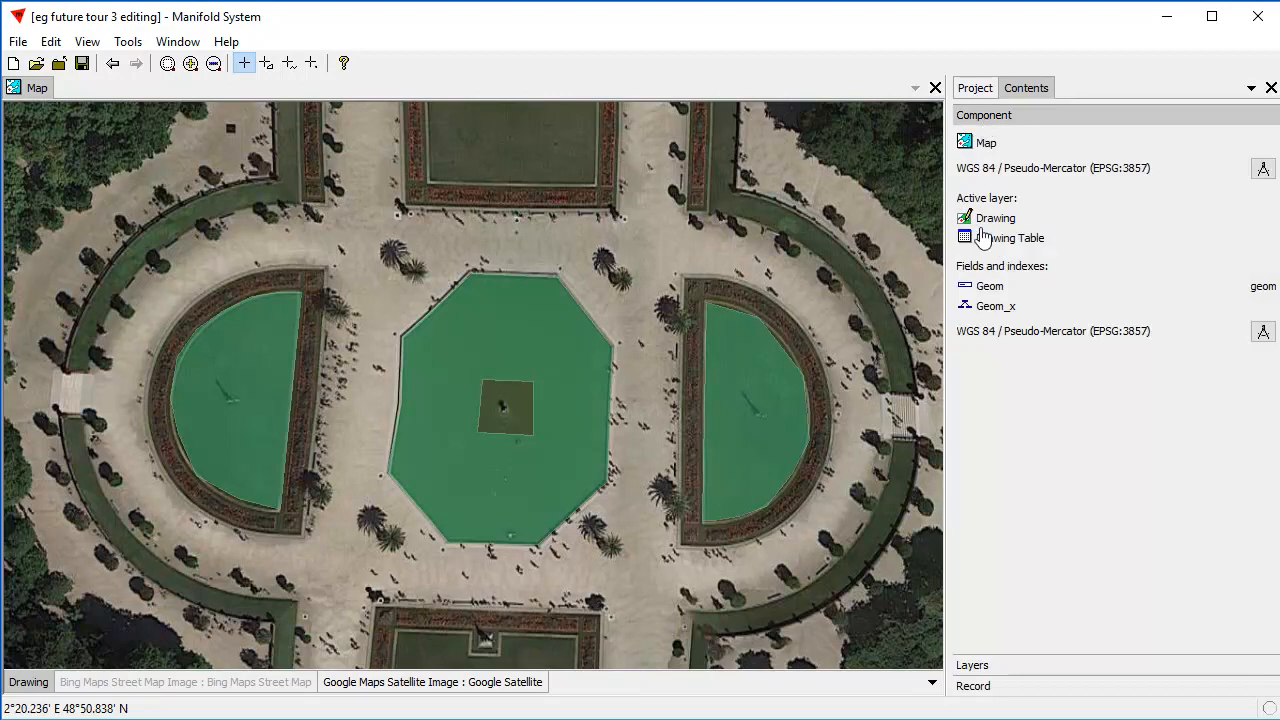
pyautogui.click(982, 118)
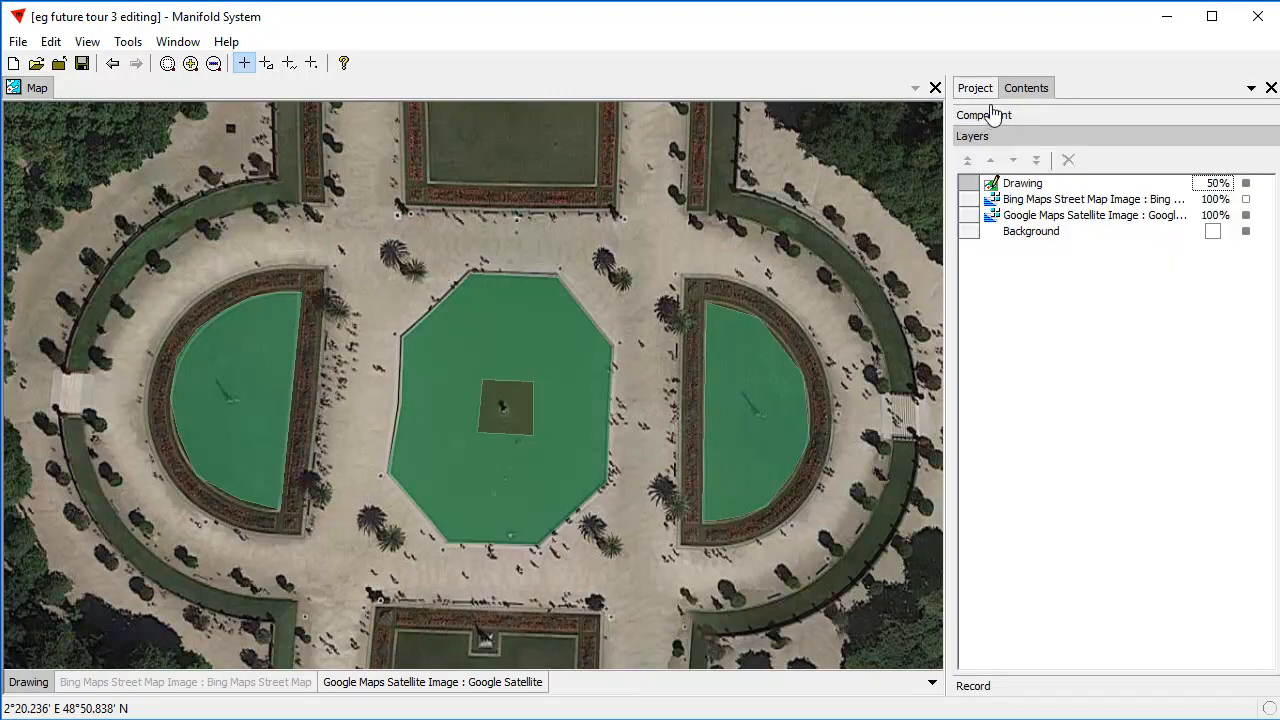